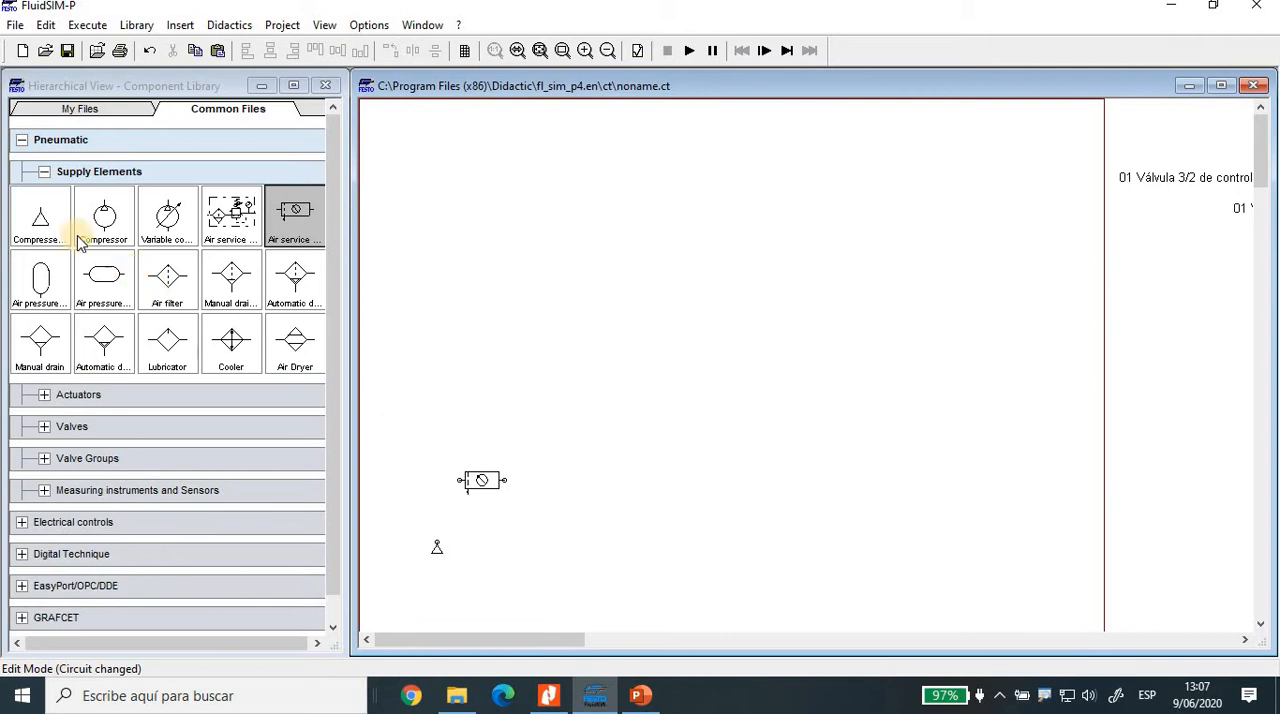
Step: Bring the Materiales text block into the drawing area to read the list of required components
left_click(44, 171)
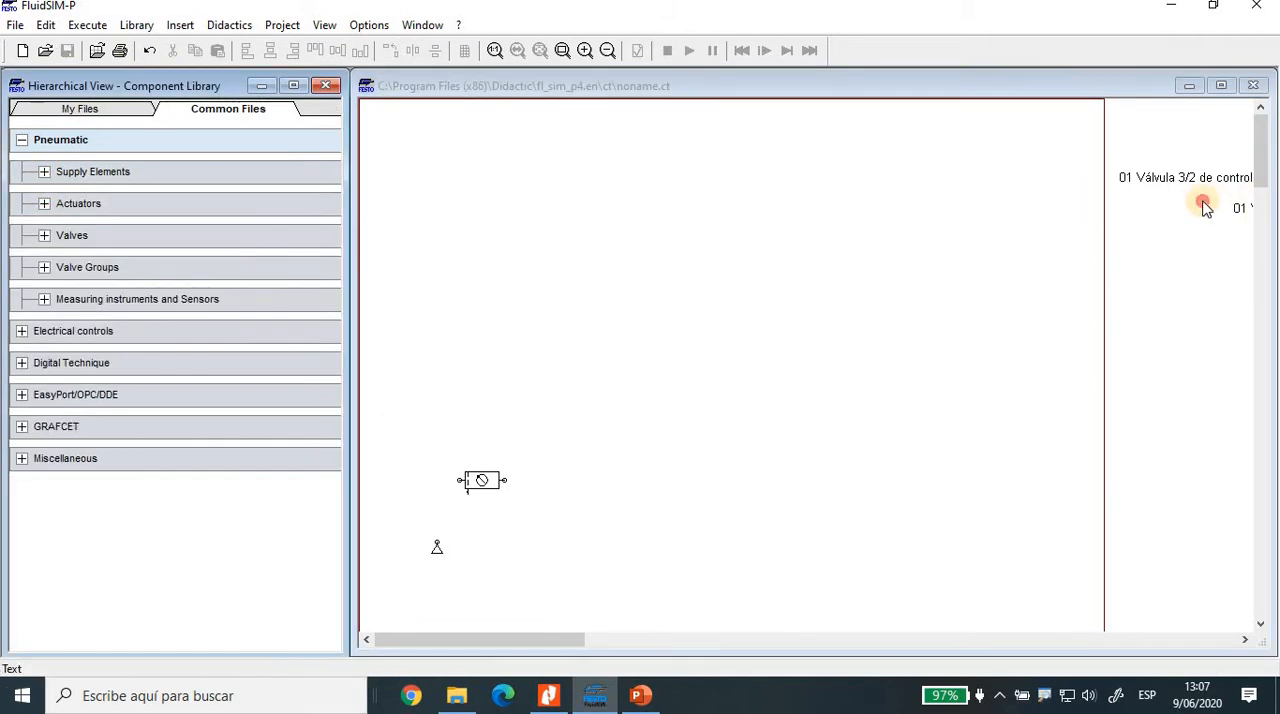
left_click_drag(1243, 206, 739, 205)
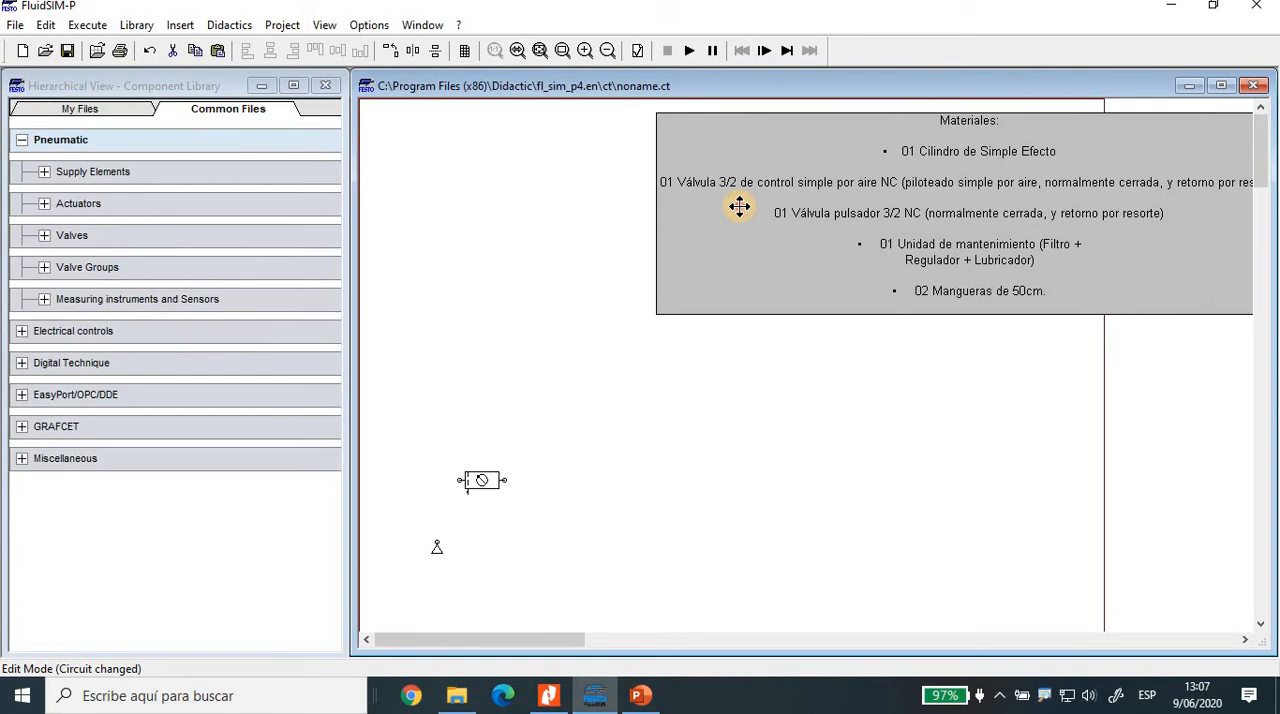
left_click_drag(739, 205, 1072, 212)
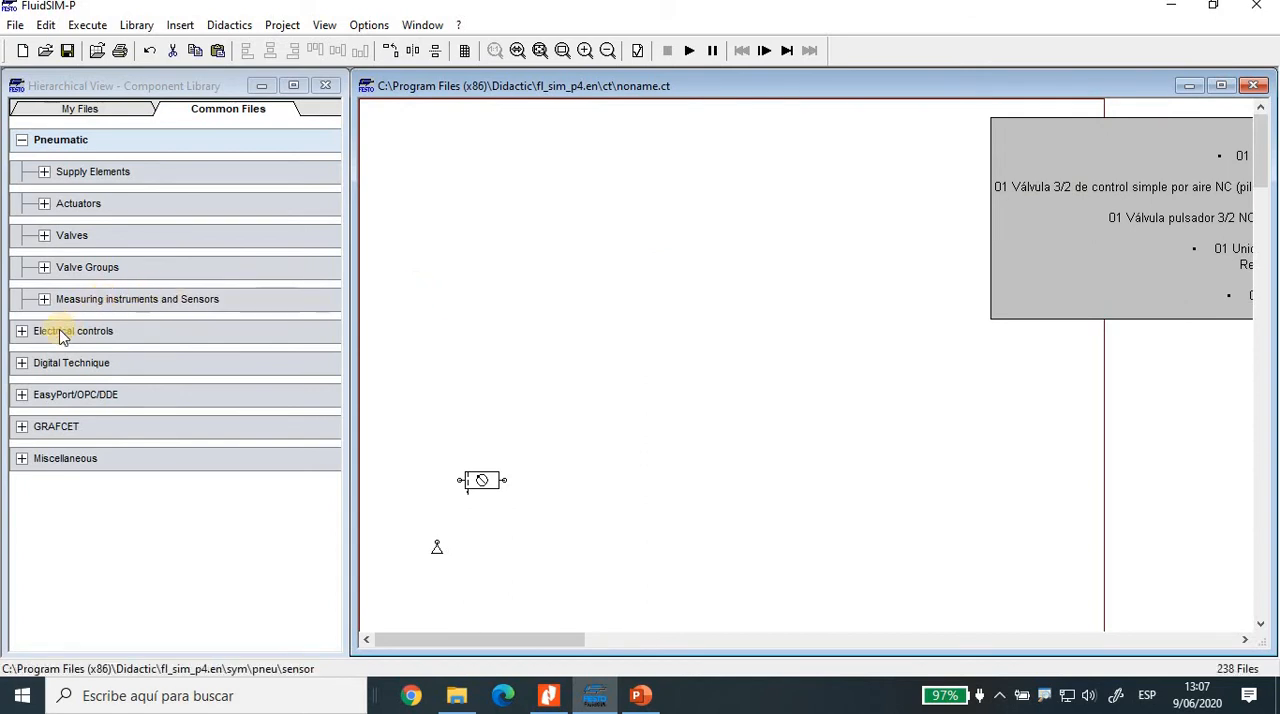
Step: Place a single acting cylinder in the upper middle of the sheet and move the materials text outside the drawing frame
left_click(44, 203)
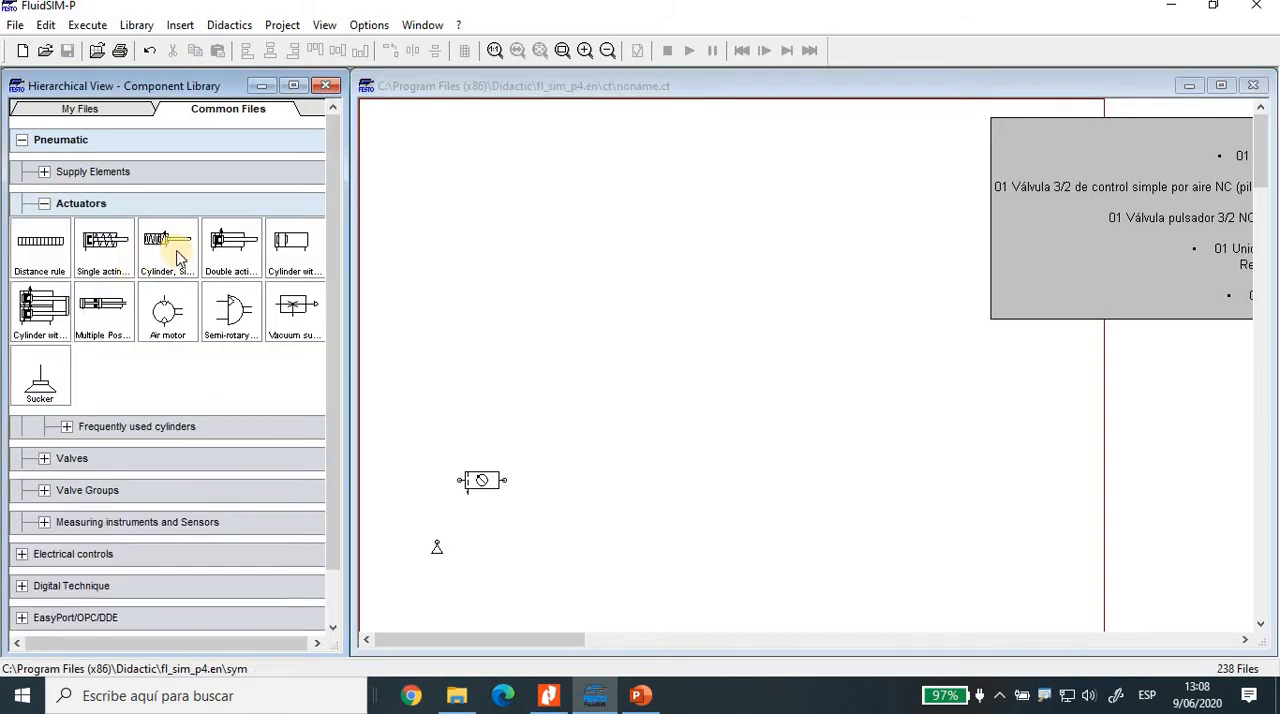
left_click(108, 268)
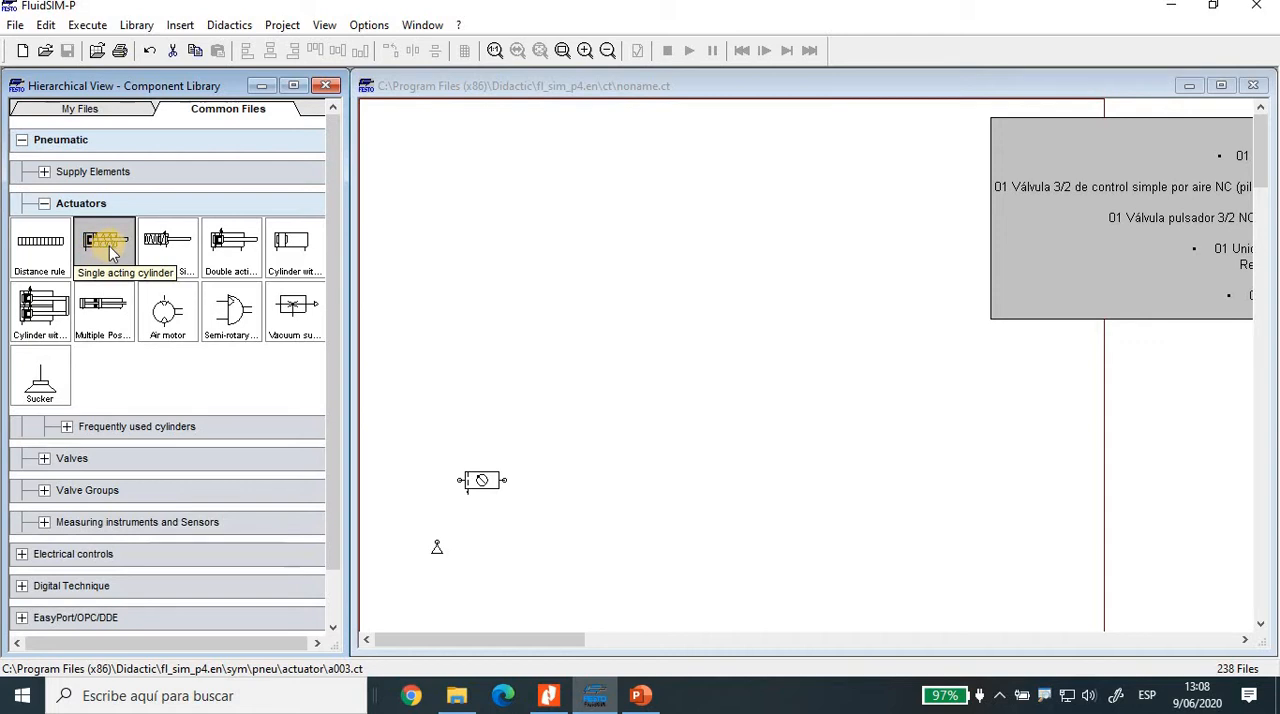
left_click_drag(107, 243, 663, 190)
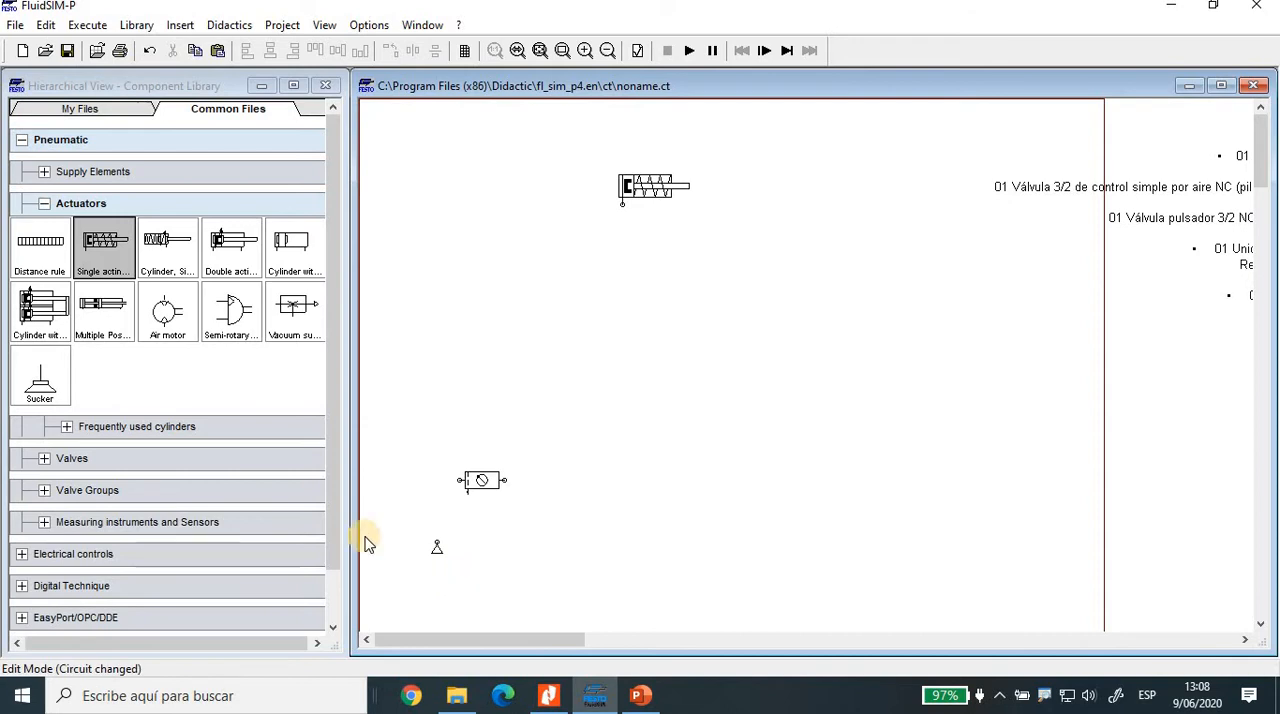
left_click(43, 206)
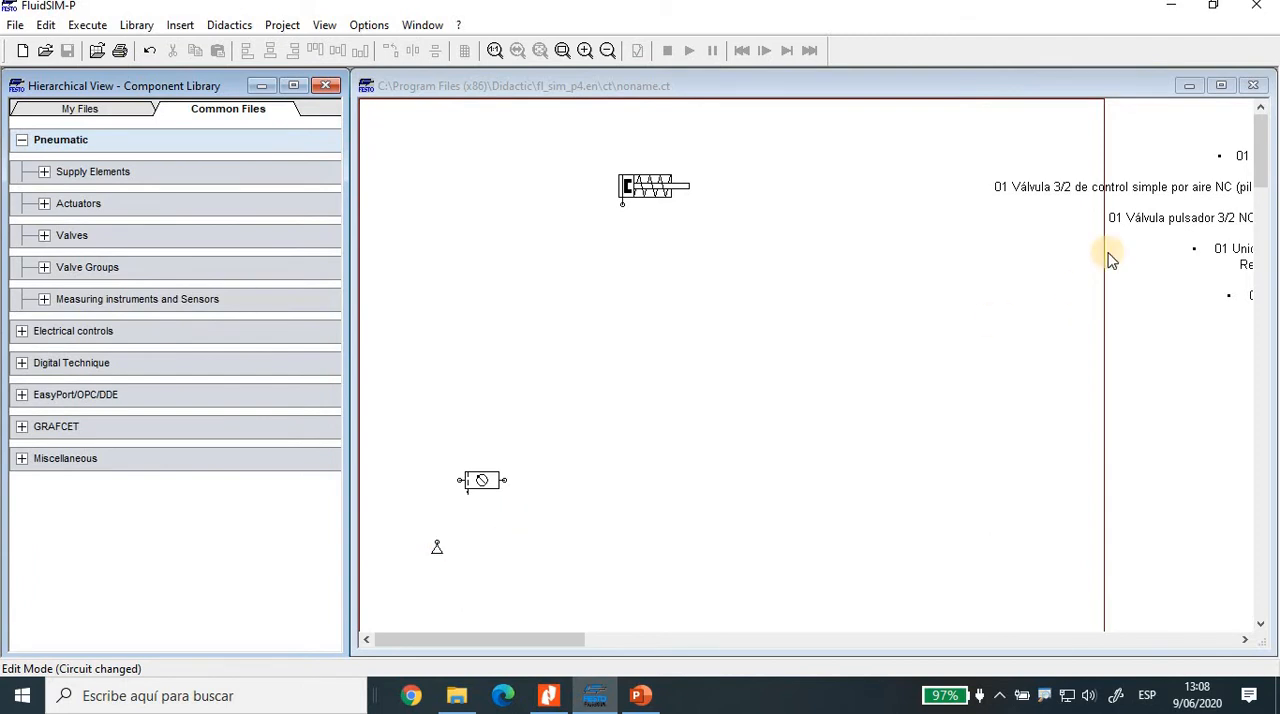
mouse_move(1217, 214)
left_mouse_down()
mouse_move(1247, 242)
mouse_move(1187, 232)
mouse_move(1214, 214)
left_mouse_up()
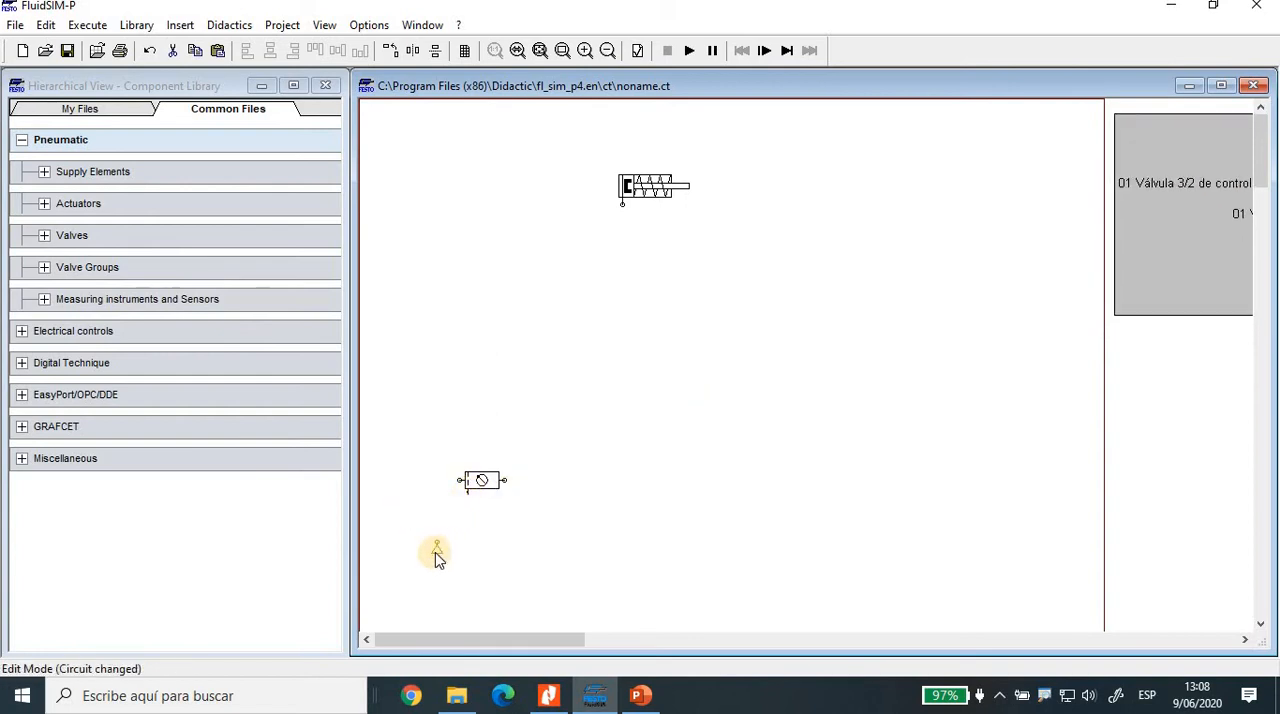
Step: Connect the compressed air supply directly to the single acting cylinder's port and align the supply straight below that port
left_click_drag(436, 550, 622, 204)
left_click(636, 454)
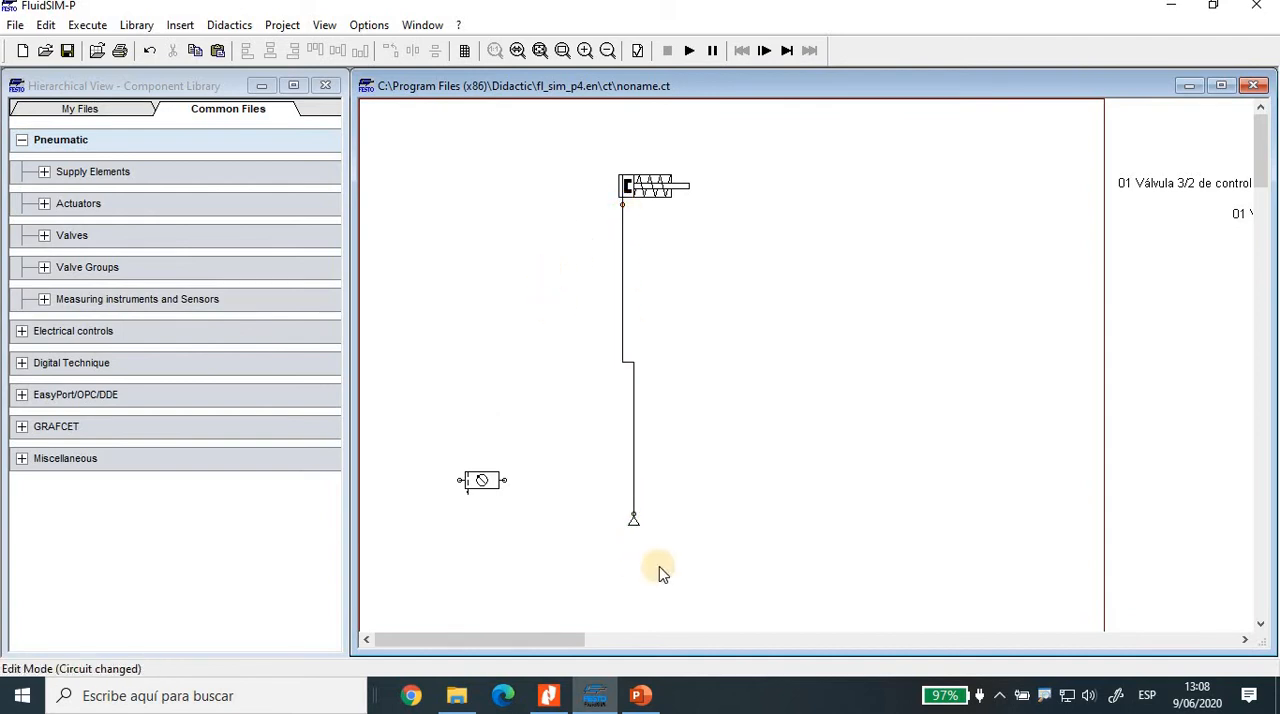
left_click(636, 521)
key("Left")
left_click(659, 511)
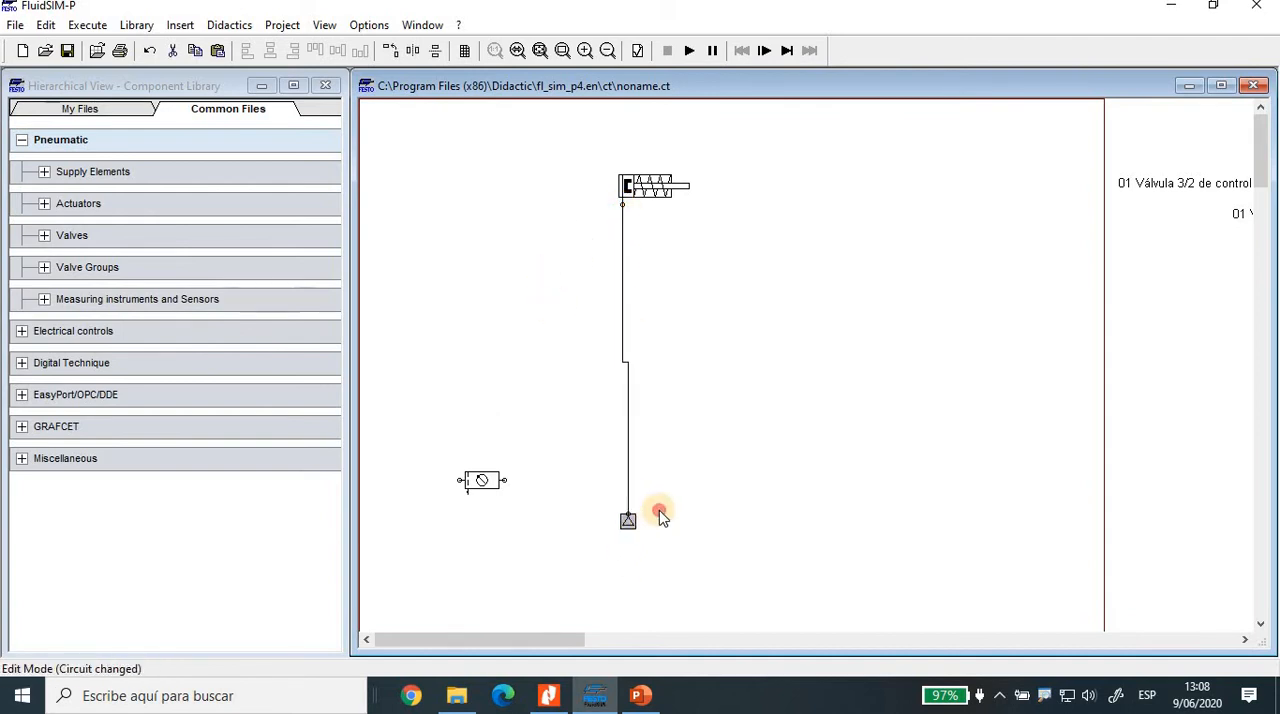
left_click_drag(624, 521, 620, 521)
left_click(712, 484)
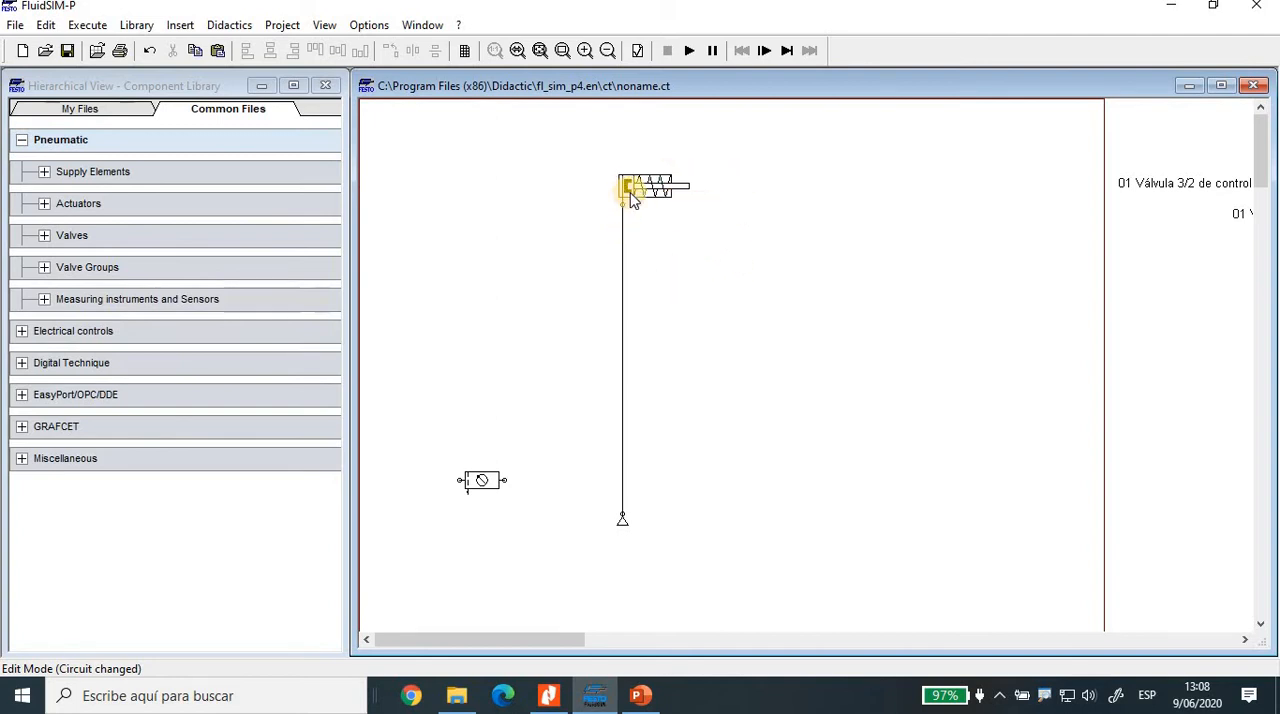
Step: Start the simulation of the cylinder fed directly by the air supply, continuing past the circuit checks
left_click(690, 49)
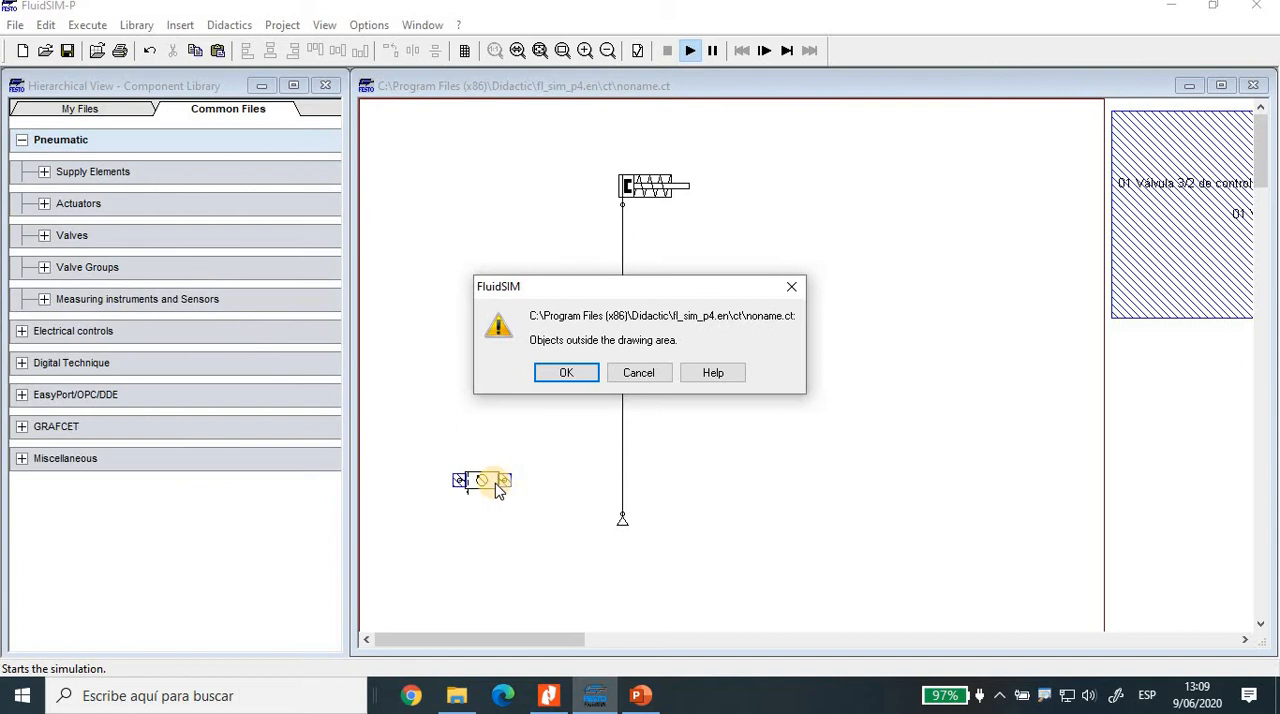
left_click(577, 377)
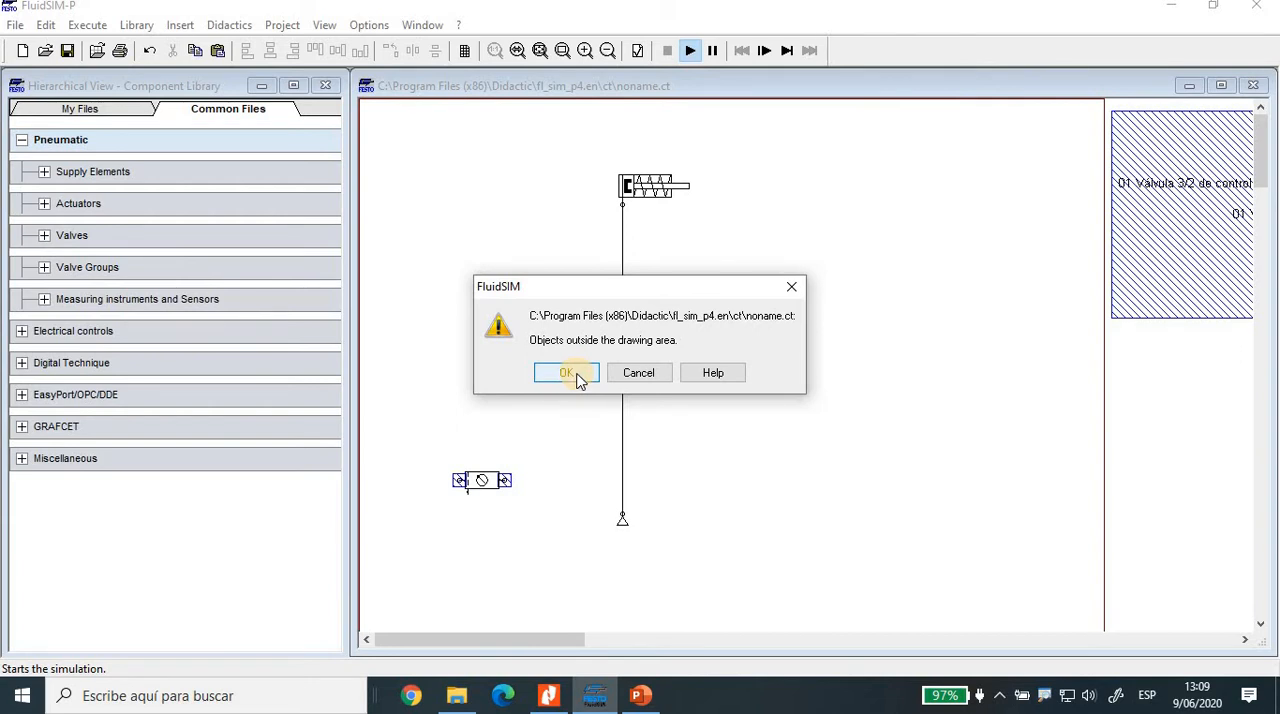
left_click(567, 373)
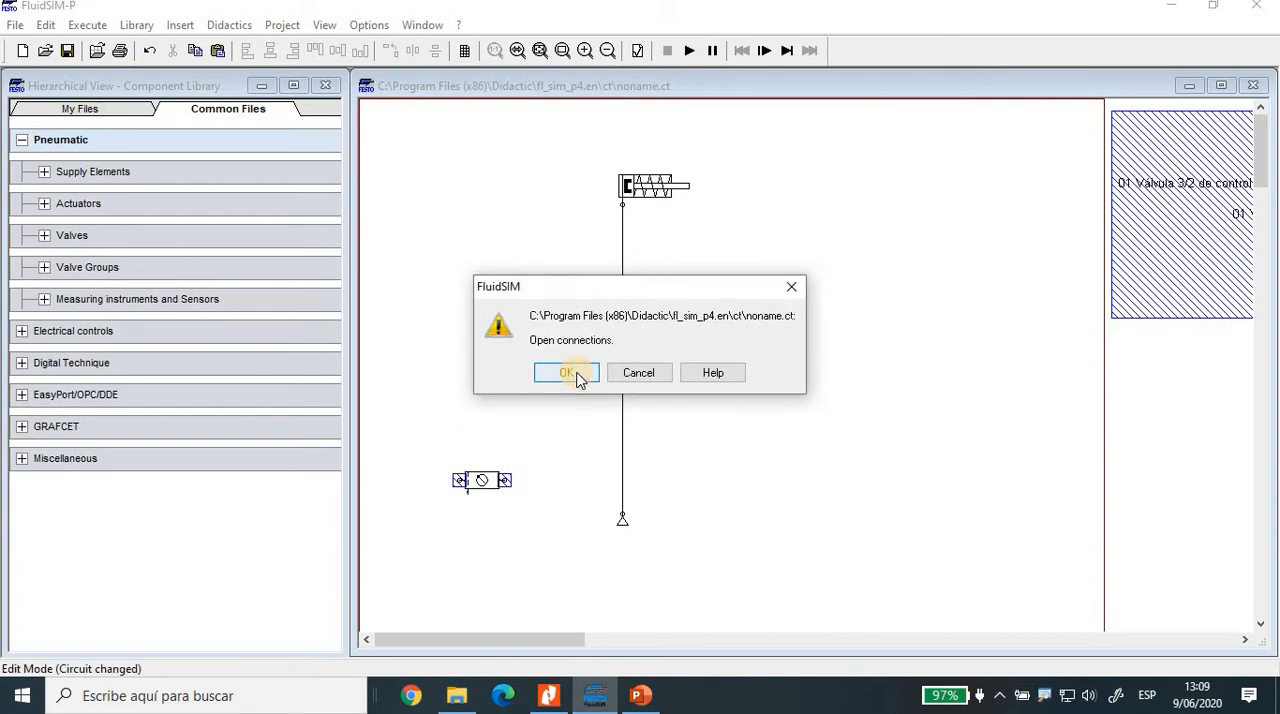
left_click(567, 373)
left_click(571, 373)
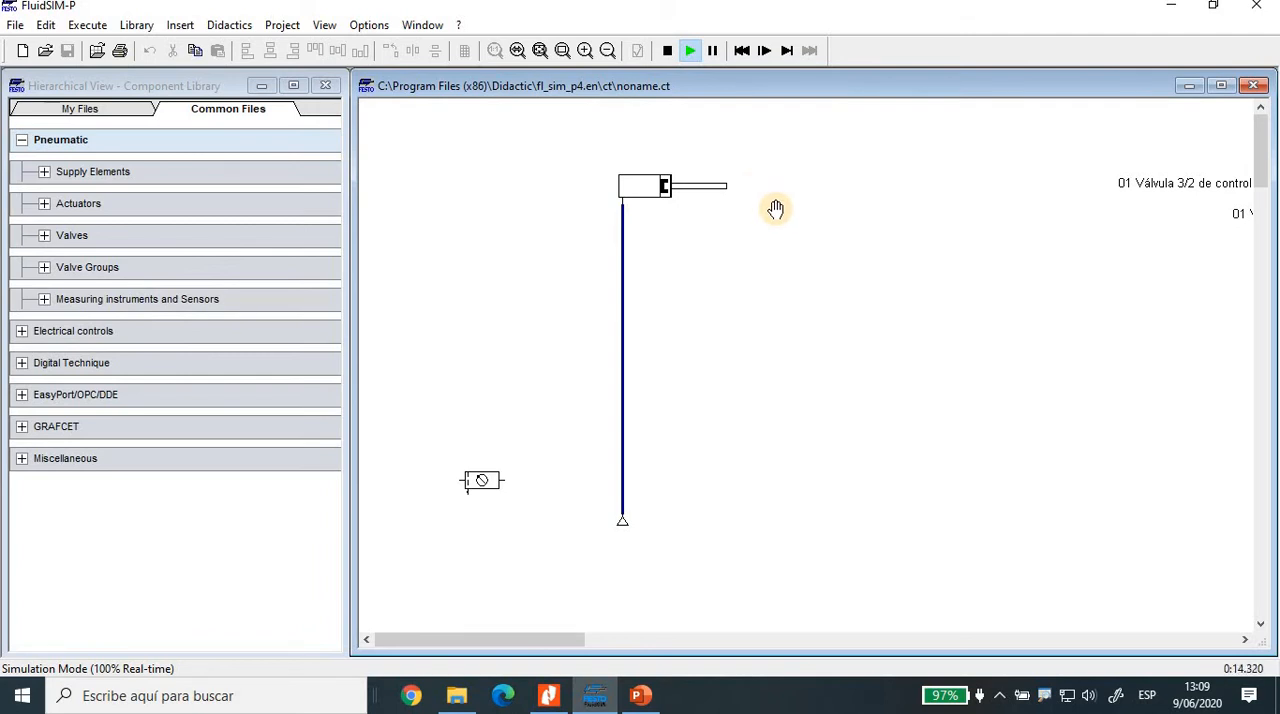
Step: Test the cylinder by lowering the air supply's operating pressure to 4 bar and 0.2 bar, and restore it to 6 bar
left_click(624, 527)
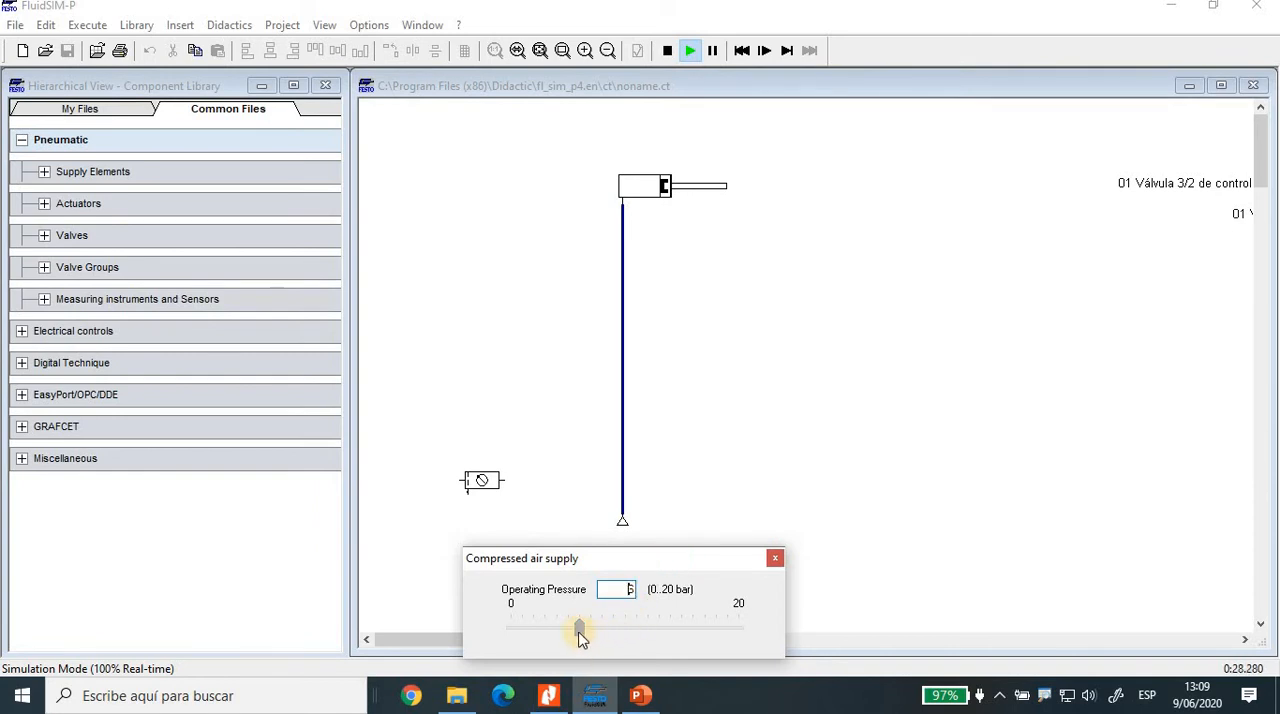
left_click(579, 632)
left_click_drag(577, 633, 560, 638)
left_click_drag(557, 631, 554, 630)
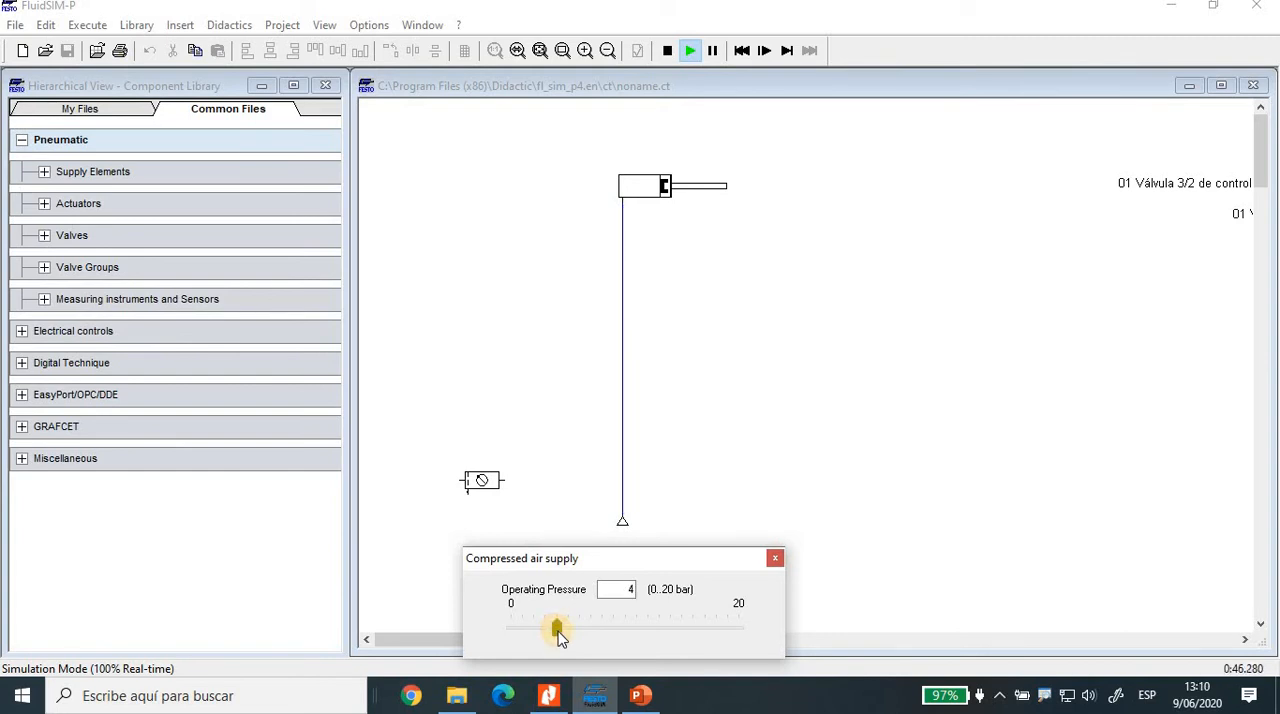
left_click_drag(558, 630, 516, 637)
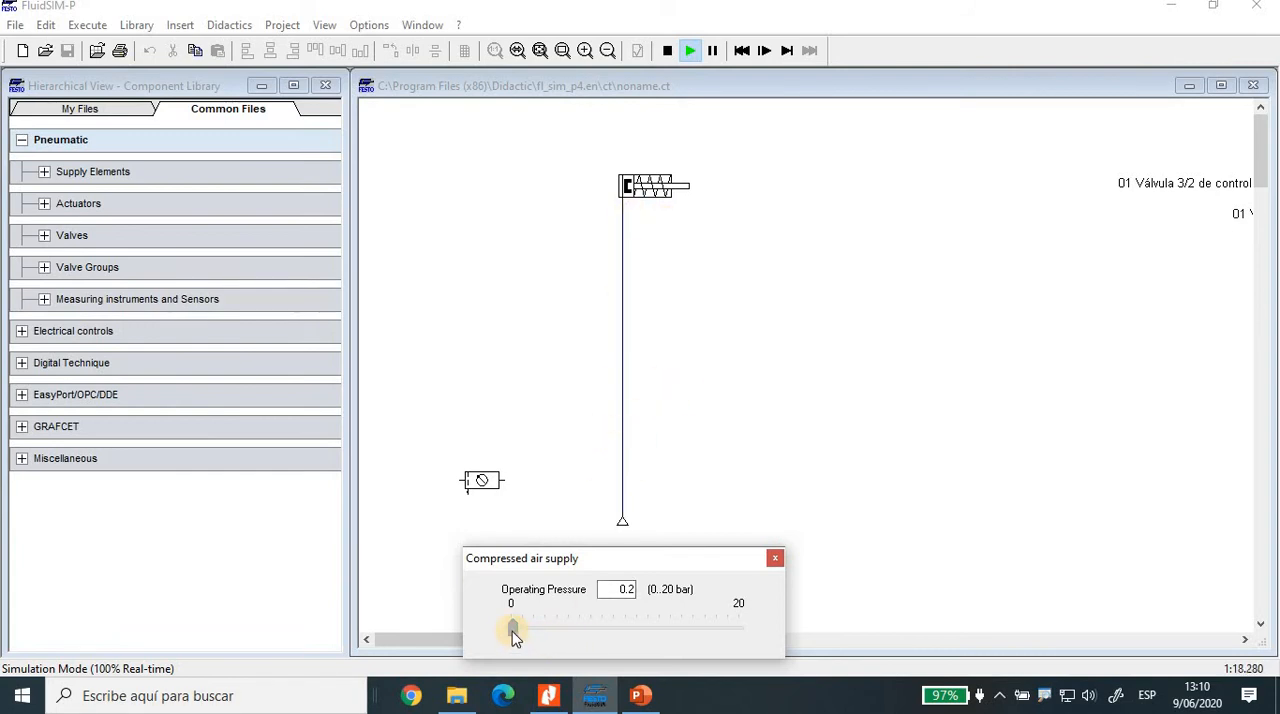
left_click_drag(513, 637, 581, 638)
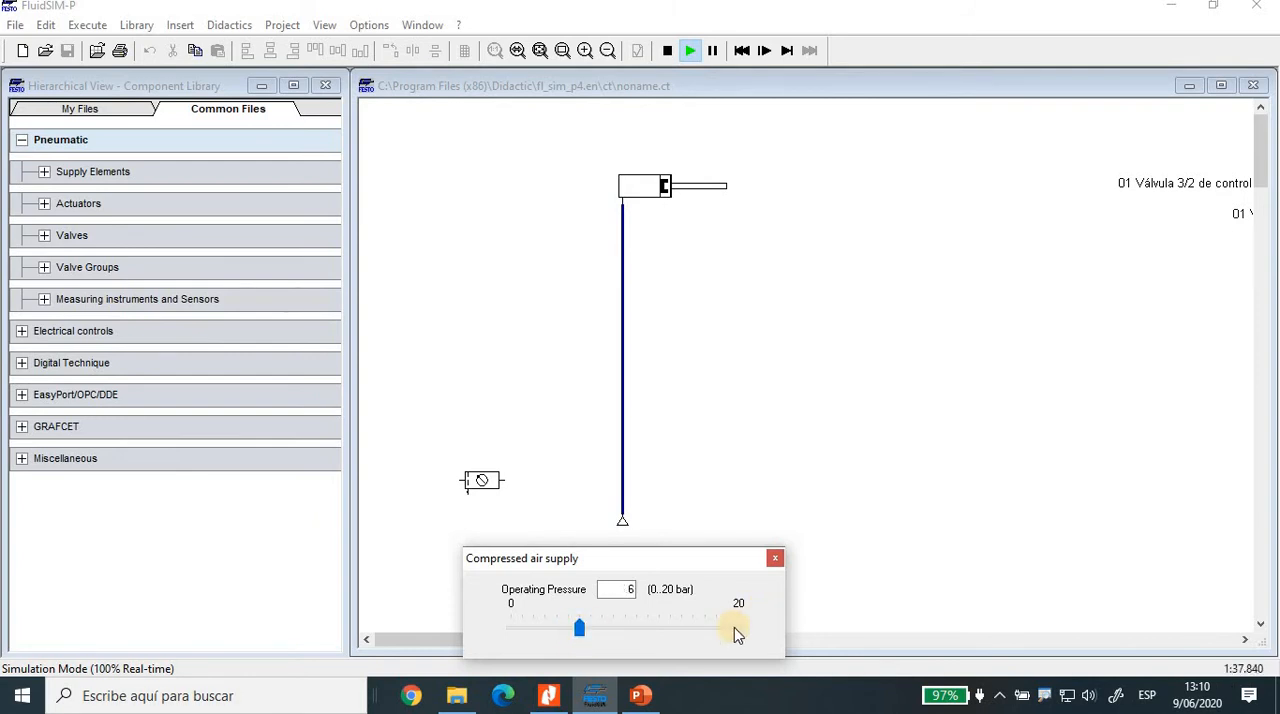
left_click(776, 558)
left_click(776, 558)
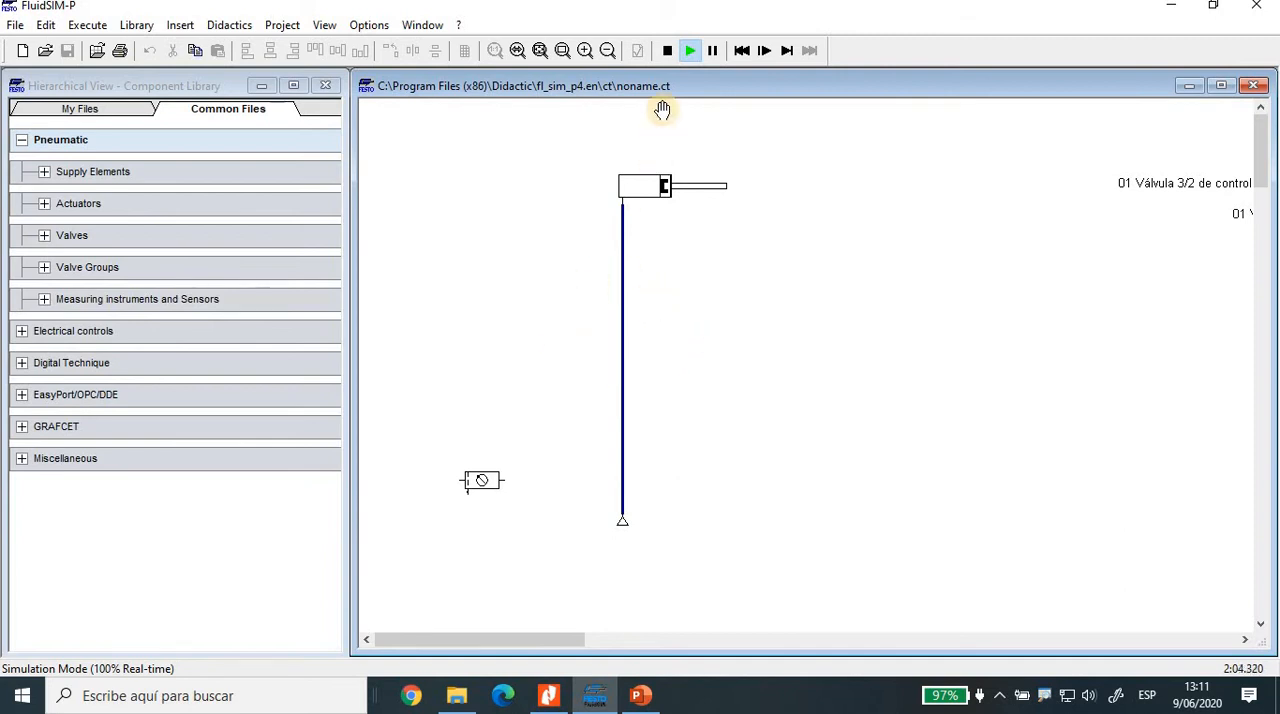
Step: Stop the simulation and delete the pneumatic line between the air supply and the cylinder
left_click(667, 52)
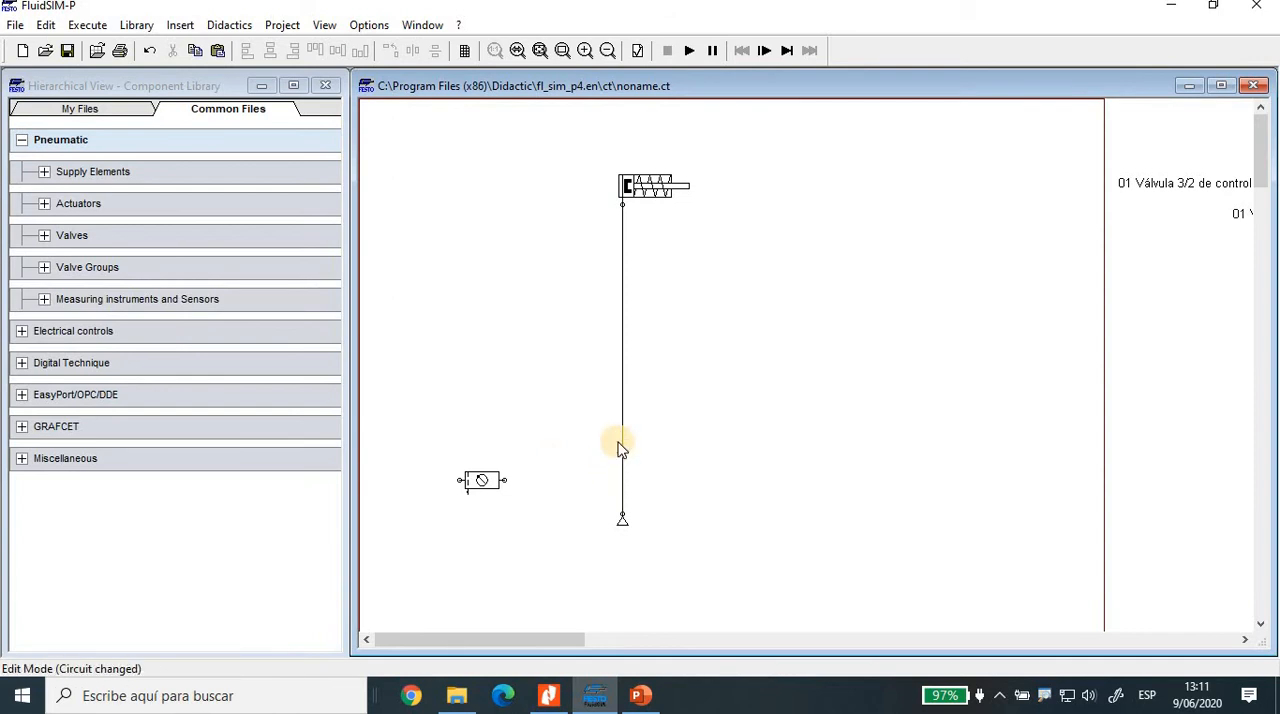
left_click_drag(598, 398, 632, 441)
left_click(622, 444)
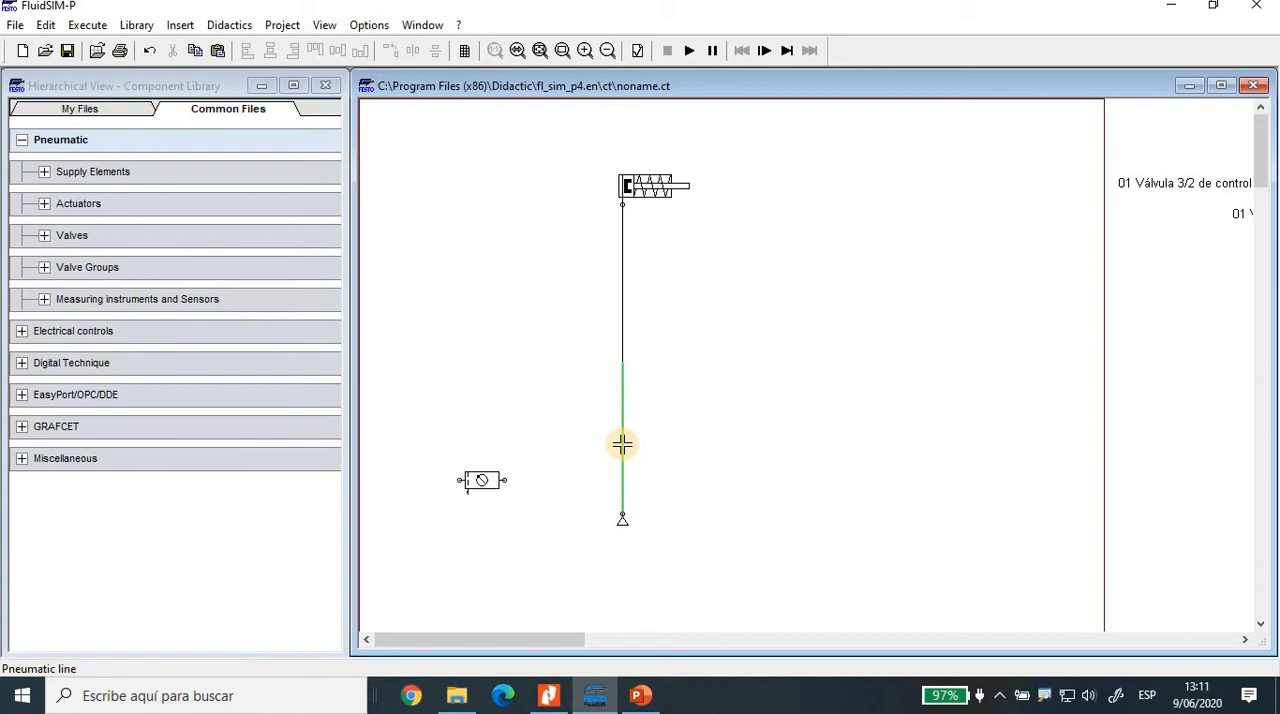
key("Delete")
Step: Connect the air supply, placed below the air service unit, to the unit's inlet, and shift the cylinder slightly up and right
left_click_drag(595, 485, 443, 545)
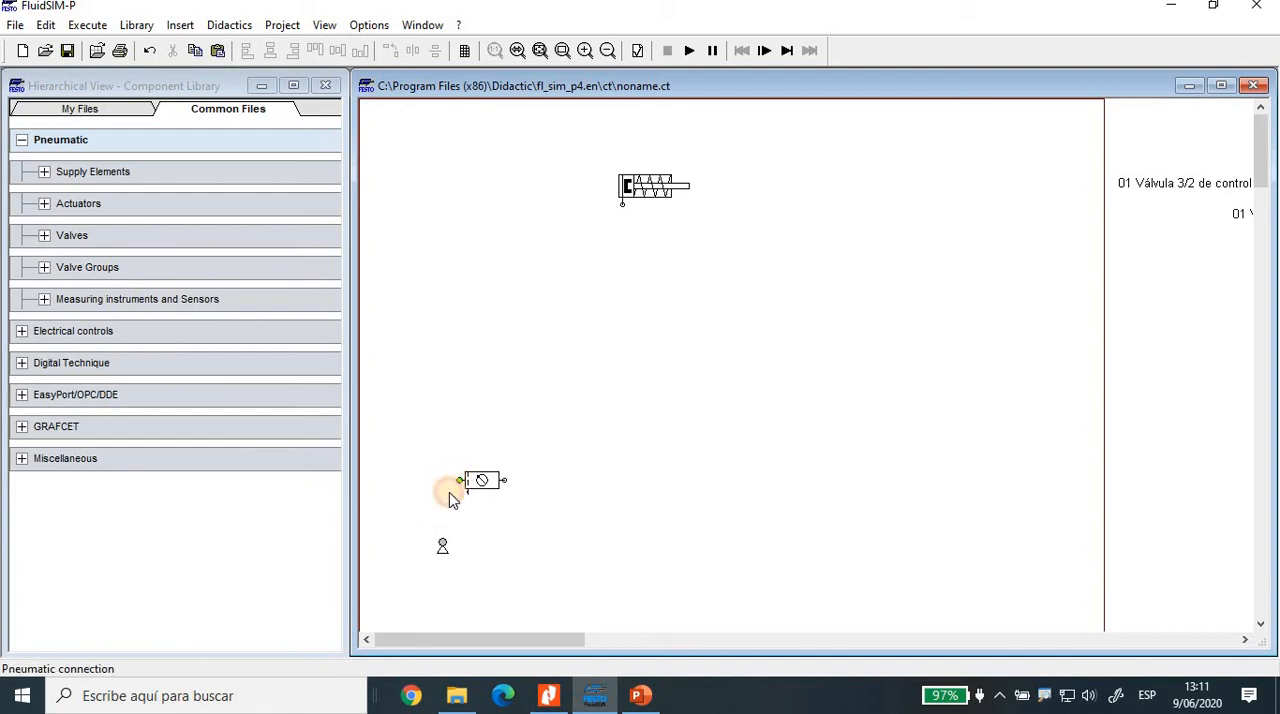
left_click_drag(439, 539, 459, 480)
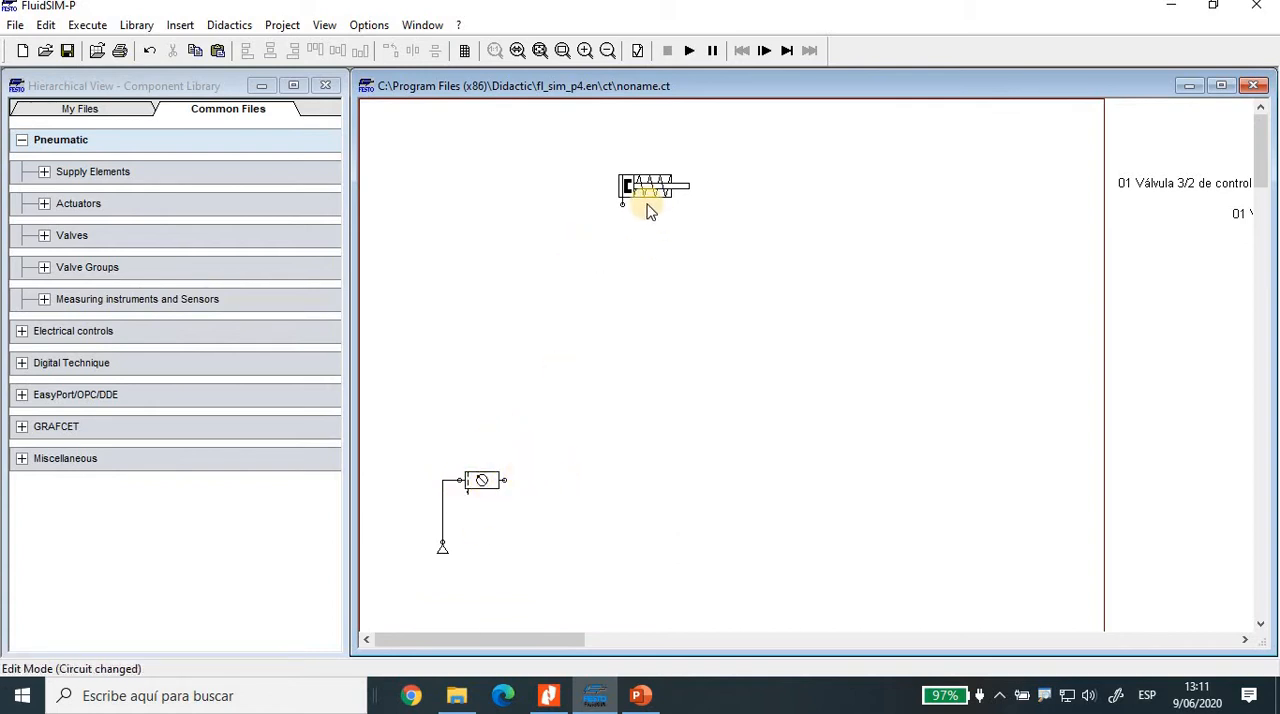
left_click_drag(620, 188, 652, 181)
left_click(621, 264)
left_click_drag(634, 296, 529, 366)
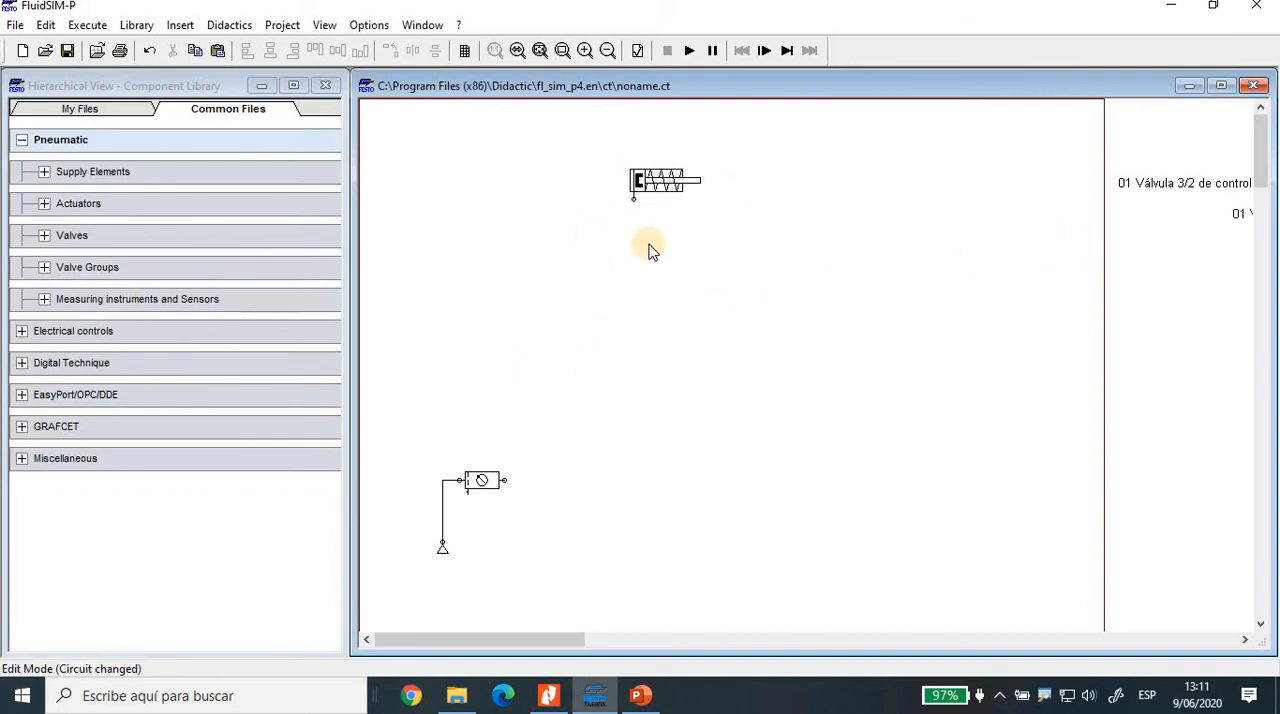
Step: Browse the library's configurable directional valves and its mechanically, pneumatically and solenoid operated way valves for a suitable 3/2-way valve
left_click(44, 236)
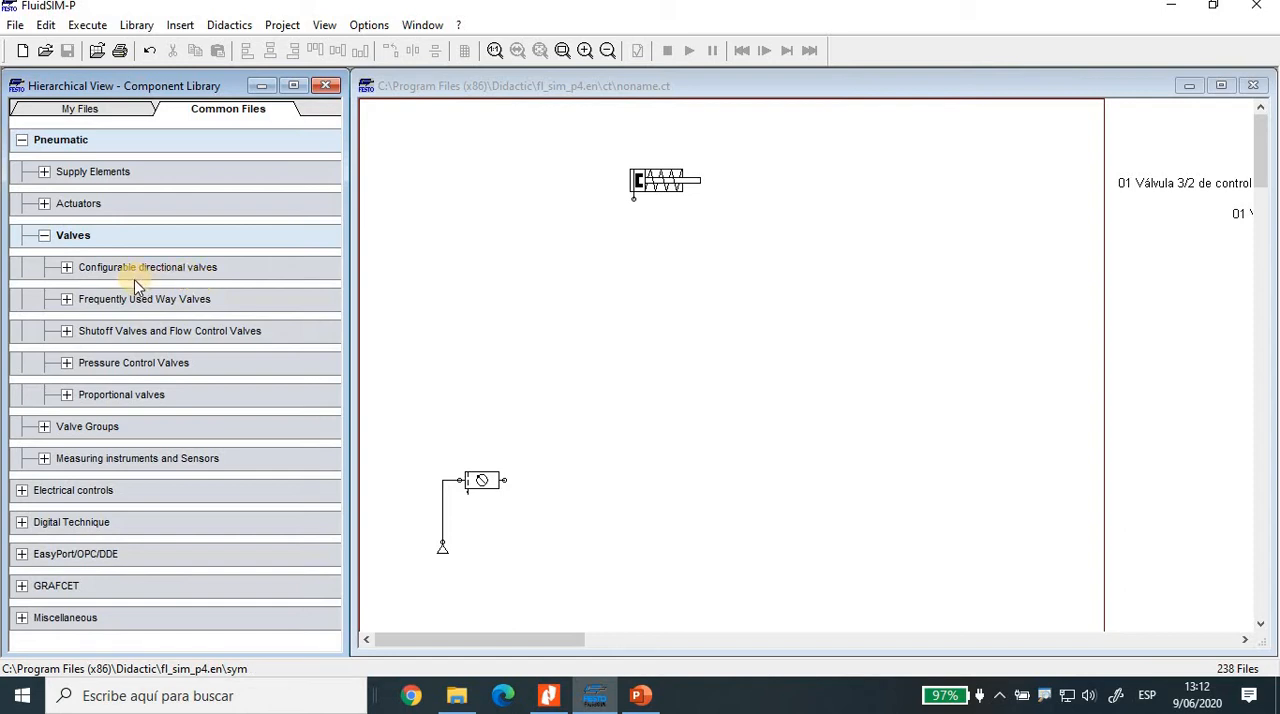
left_click(66, 268)
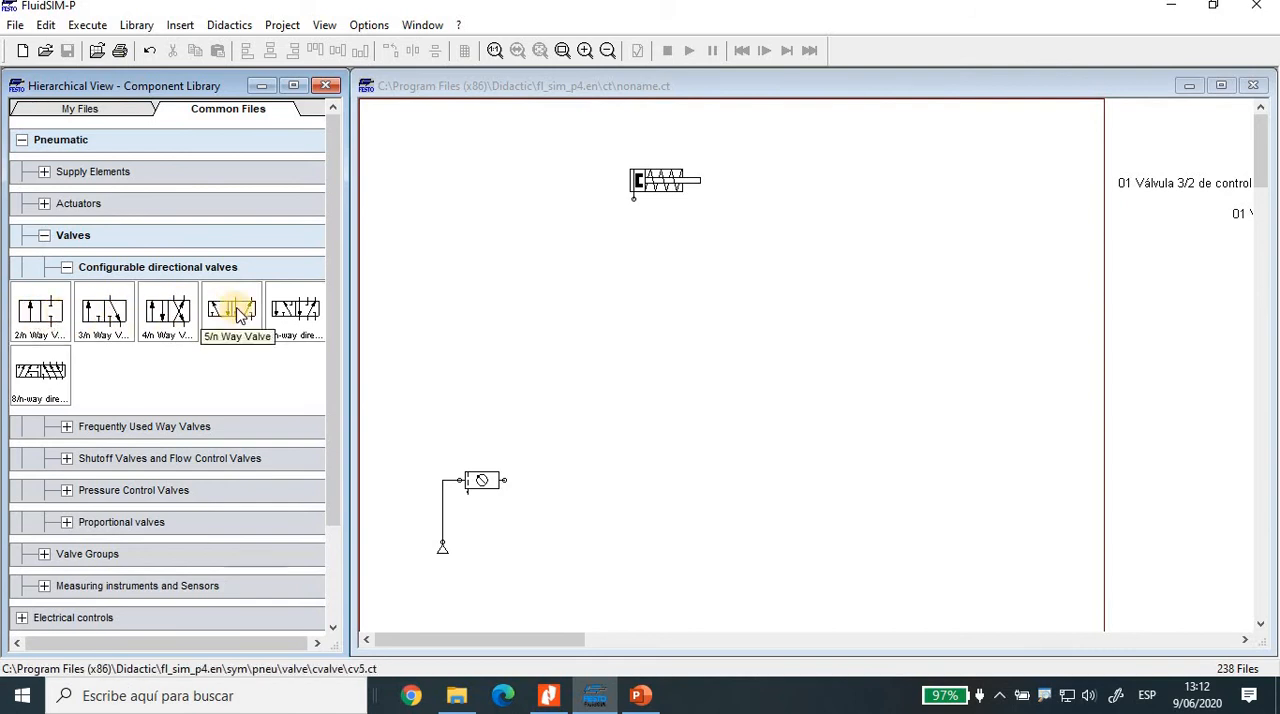
left_click(66, 269)
left_click(66, 299)
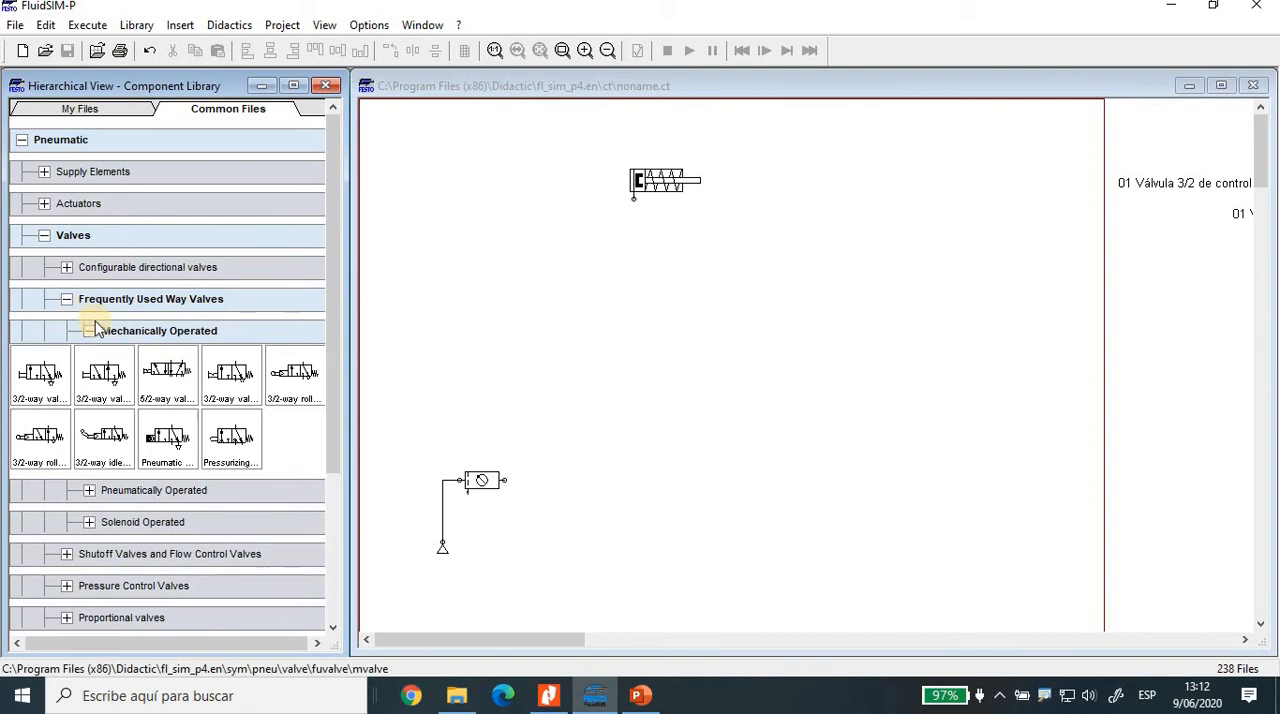
left_click(90, 491)
scroll(162, 474, "down", 2)
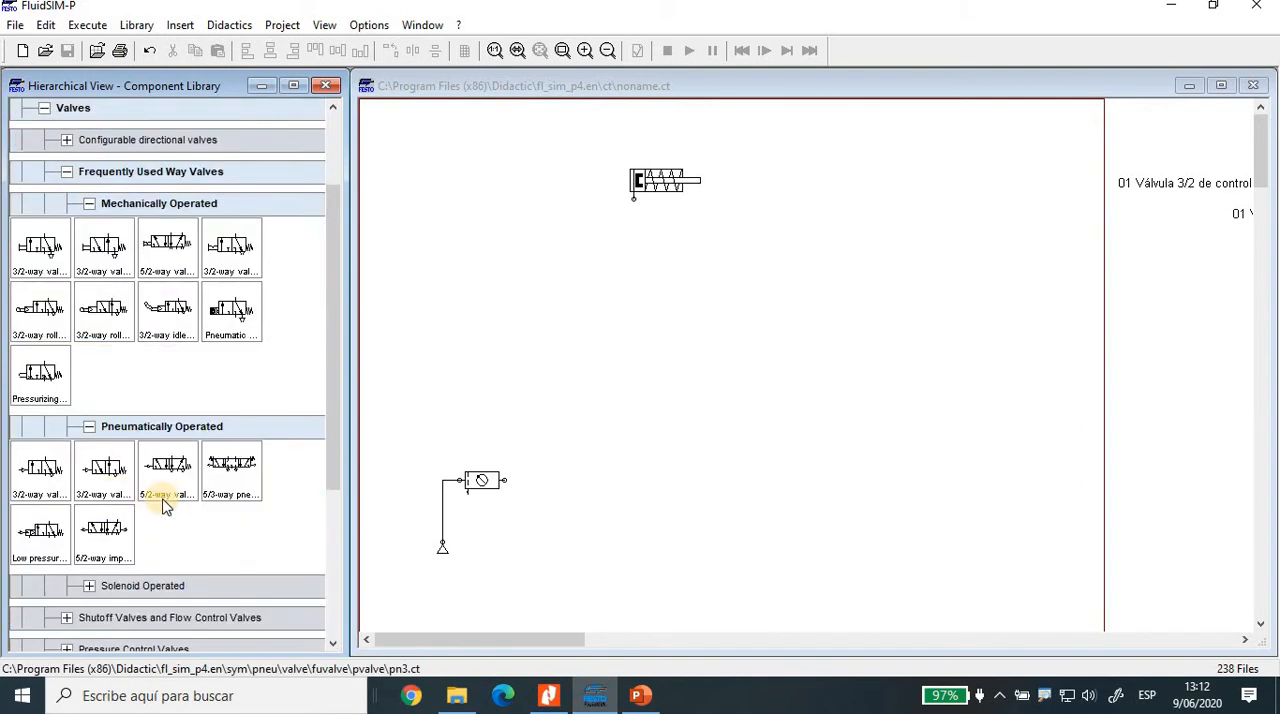
scroll(100, 510, "down", 1)
left_click(95, 525)
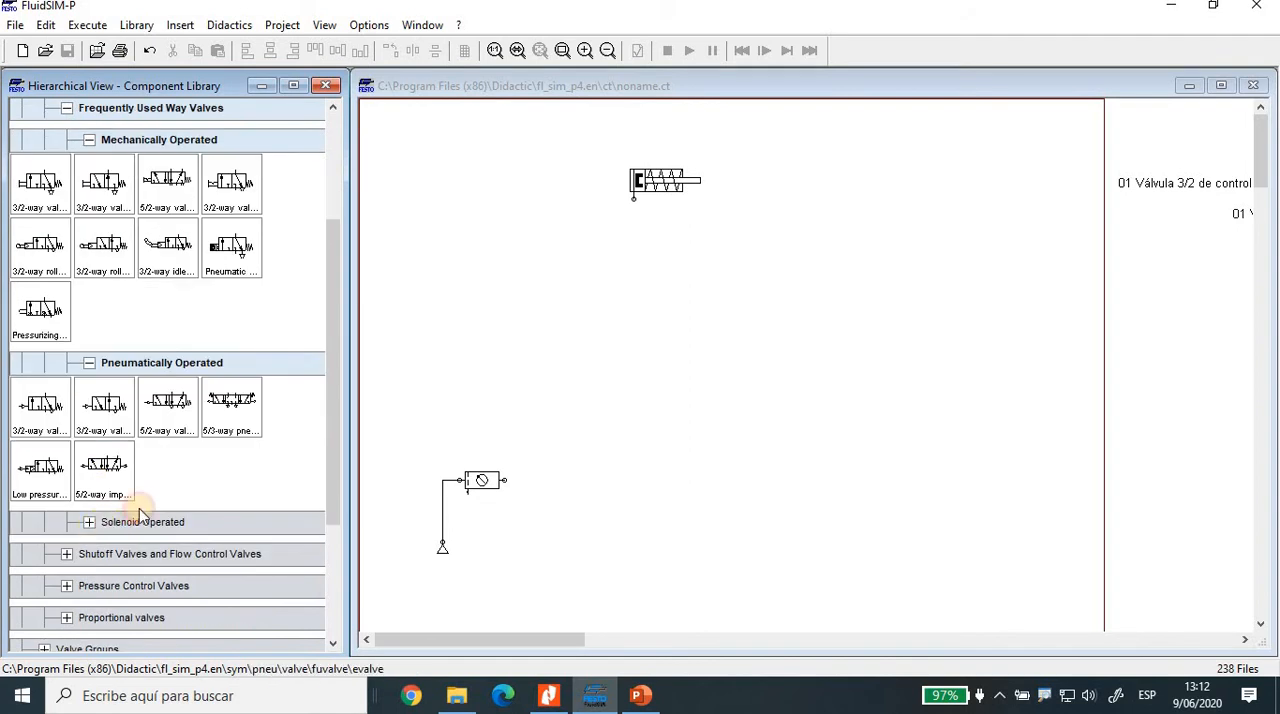
scroll(120, 435, "down", 2)
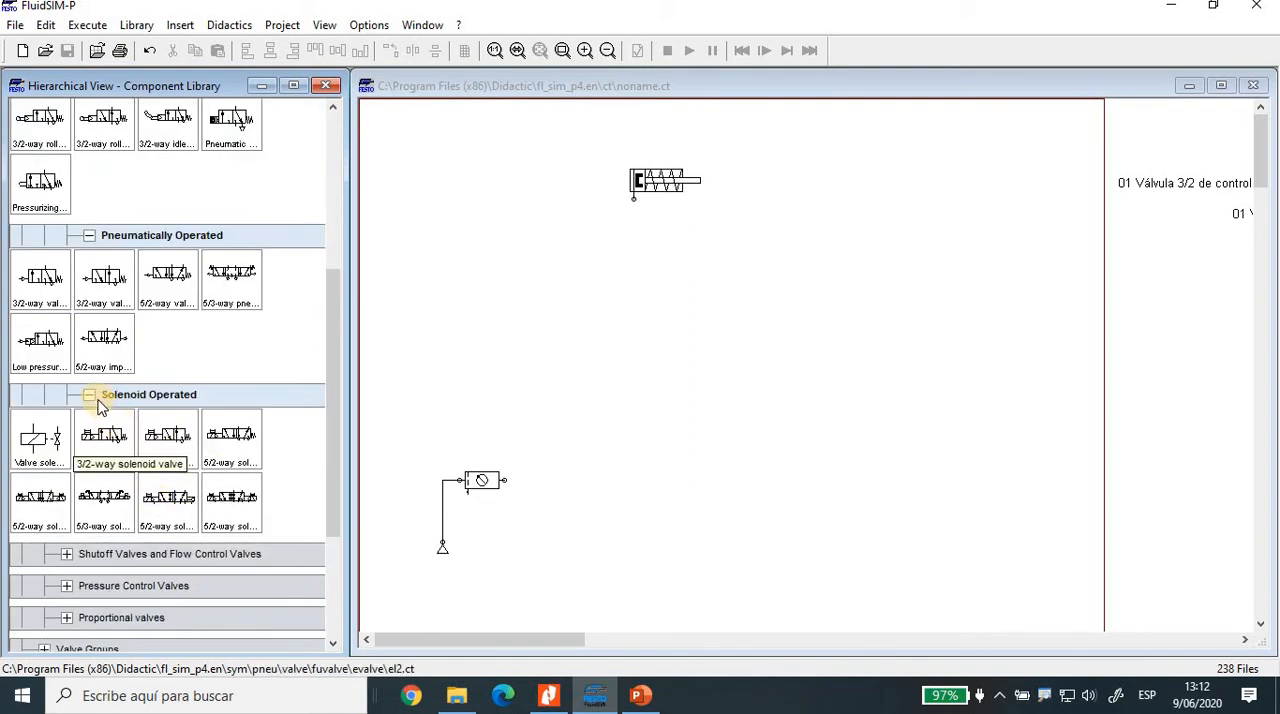
left_click(264, 394)
scroll(263, 357, "up", 3)
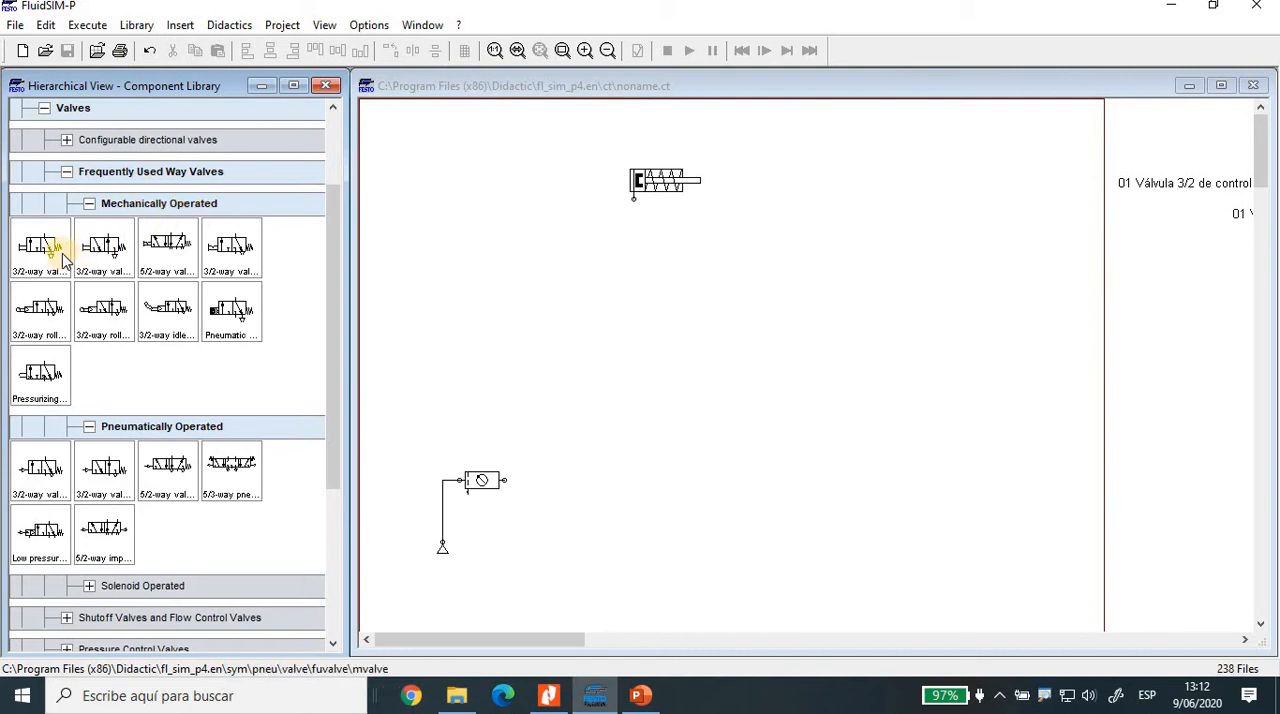
Step: Place a mechanically operated 3/2-way valve above the service unit, connecting port 2 to the cylinder and port 1 to the unit's outlet
left_click_drag(45, 252, 542, 402)
left_click(686, 362)
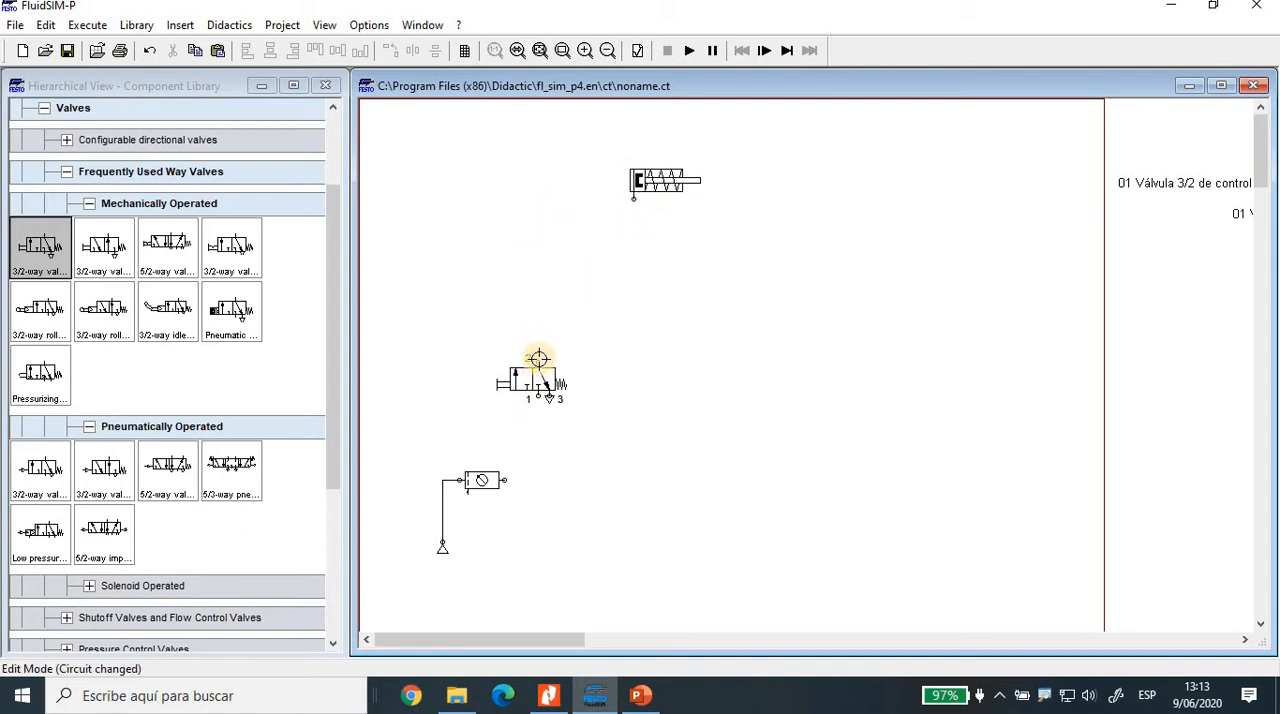
left_click_drag(538, 358, 633, 198)
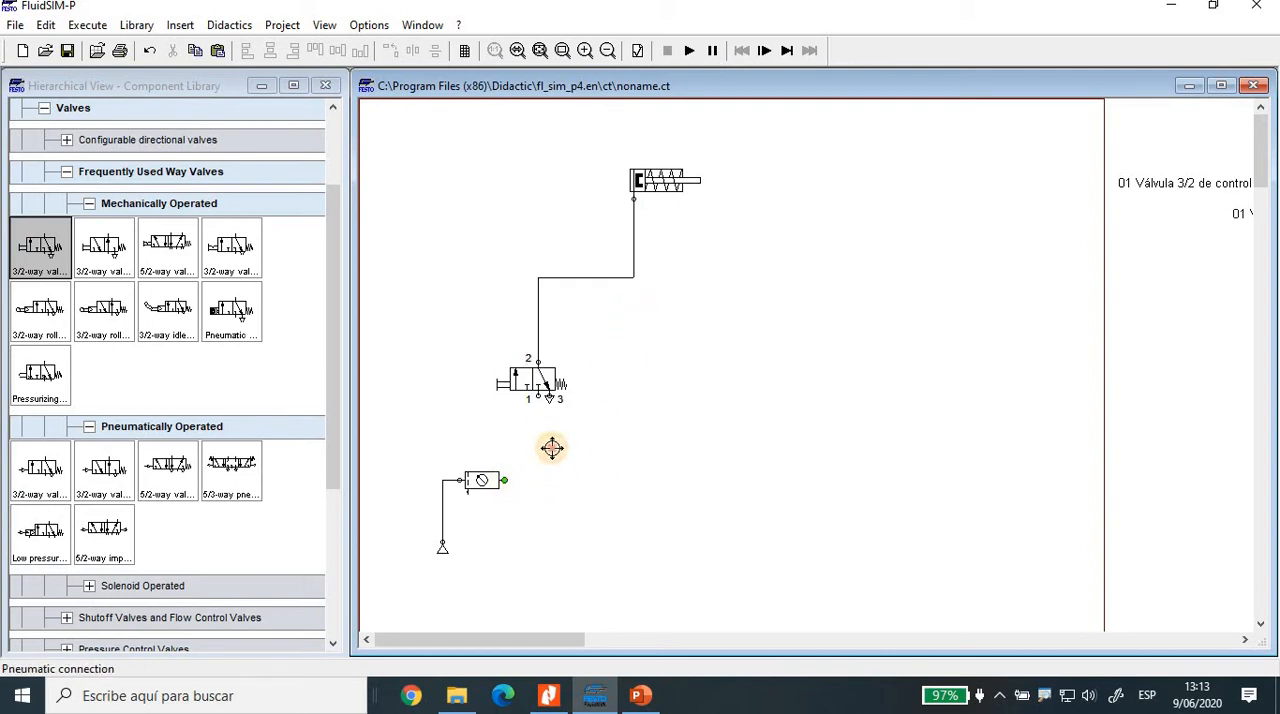
left_click_drag(552, 447, 538, 397)
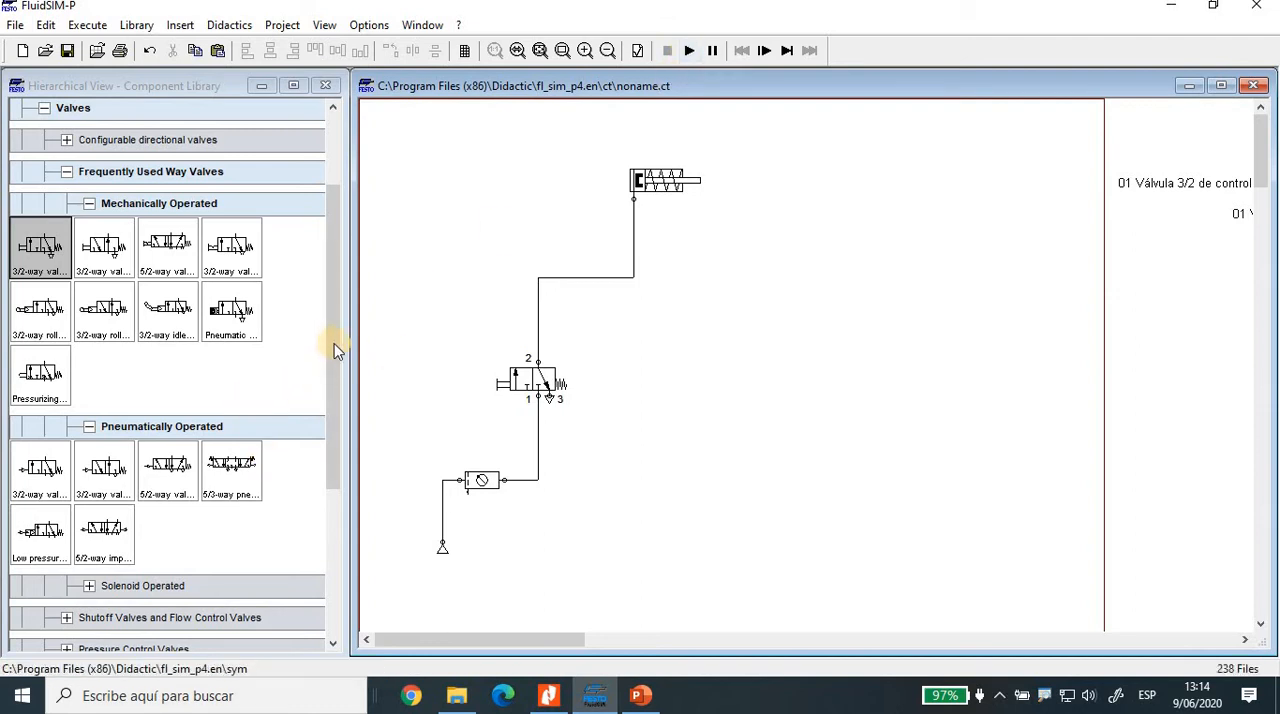
Step: Add a text object from the library's Miscellaneous group above the cylinder's rod end, and duplicate it just to the right
left_click(309, 528)
scroll(150, 590, "down", 5)
left_click(78, 640)
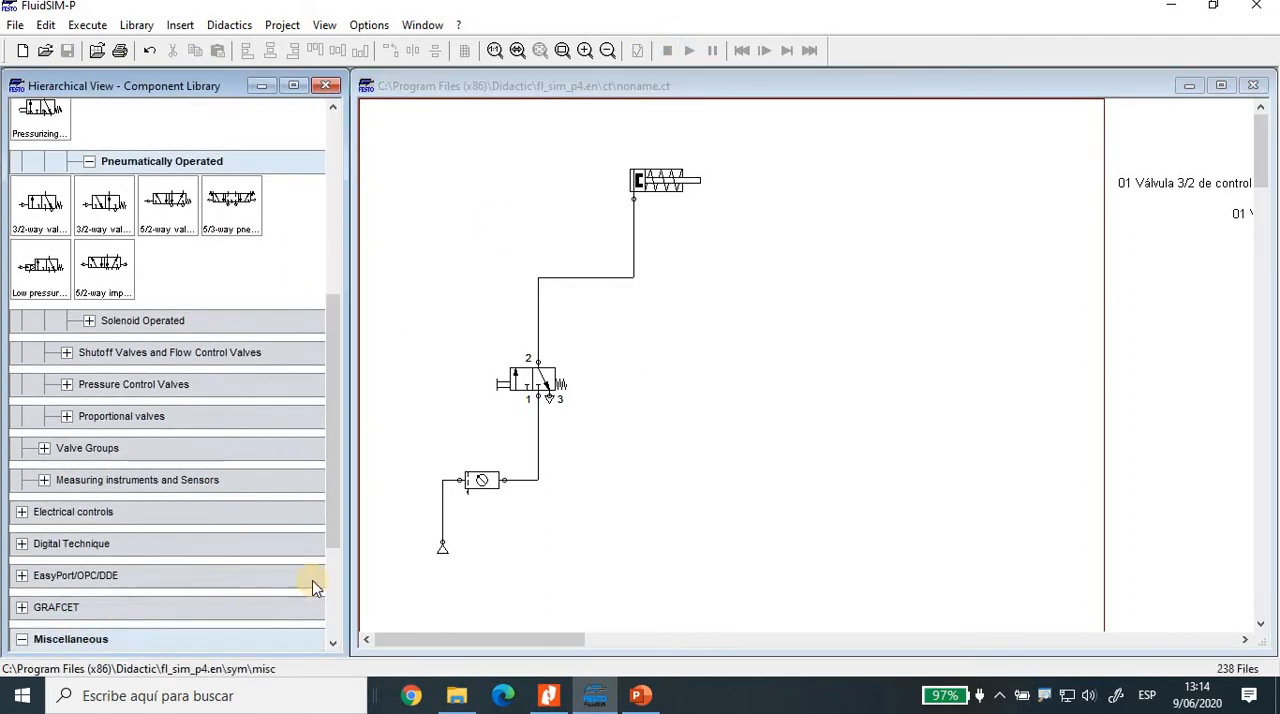
left_click(338, 588)
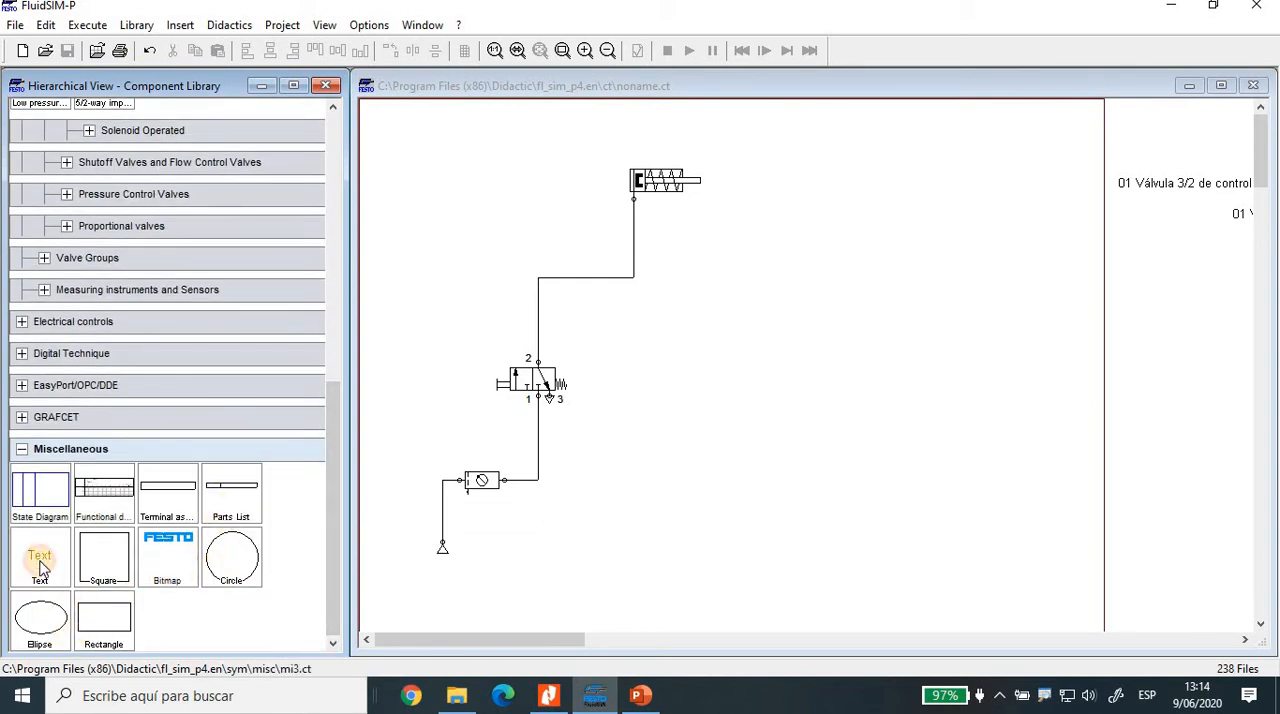
left_click_drag(40, 558, 764, 204)
left_click_drag(745, 175, 718, 148)
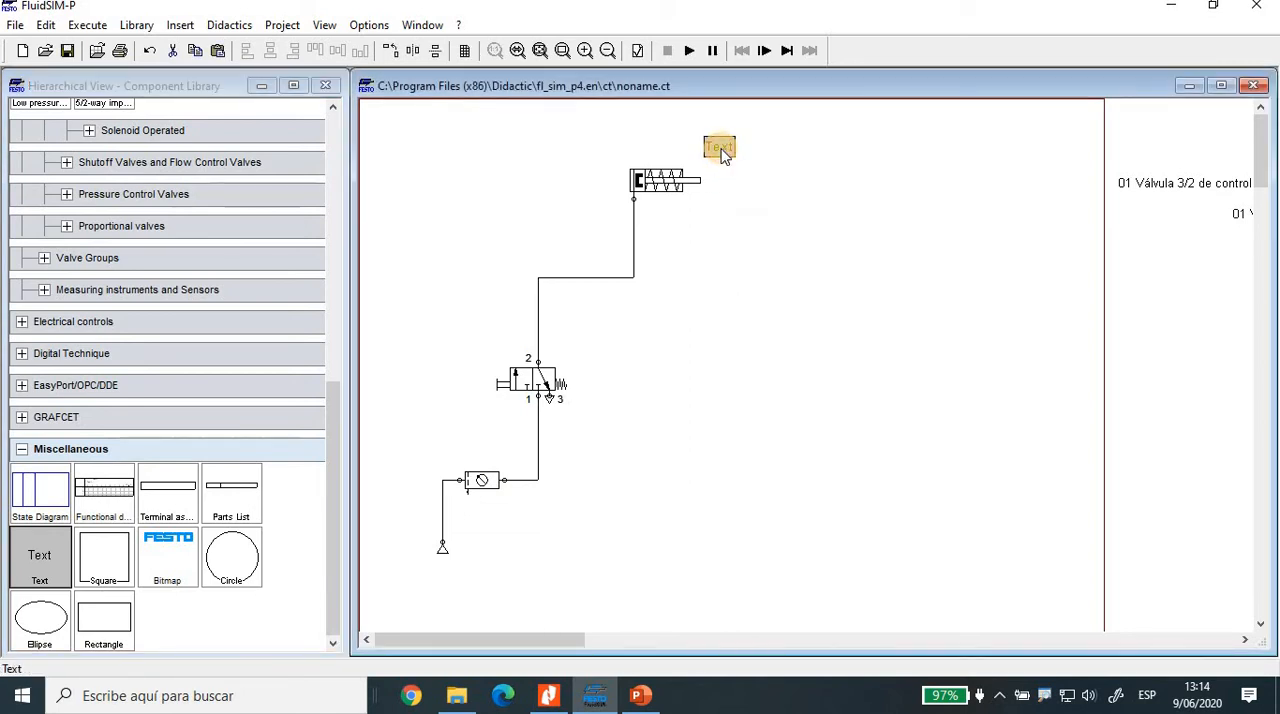
key("ctrl+v")
left_click_drag(838, 404, 789, 149)
Step: Change the left text above the cylinder to "A-" and the right one to "A+"
double_click(714, 150)
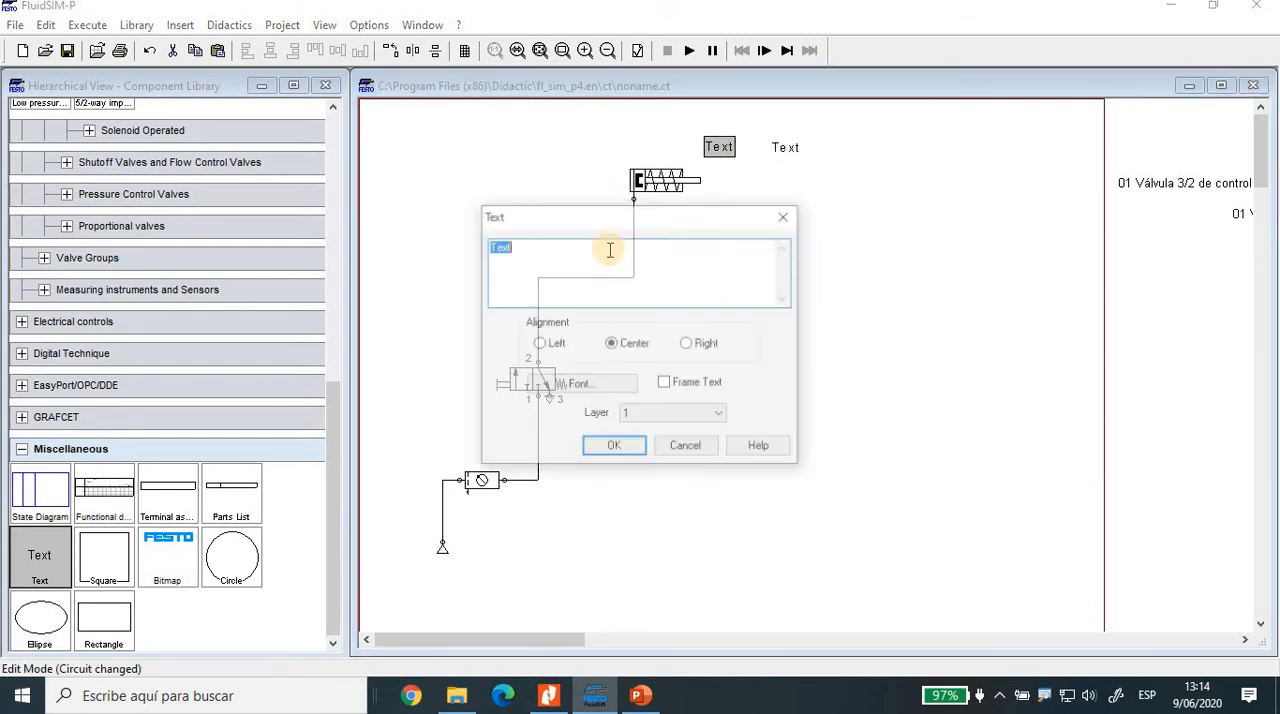
type("A")
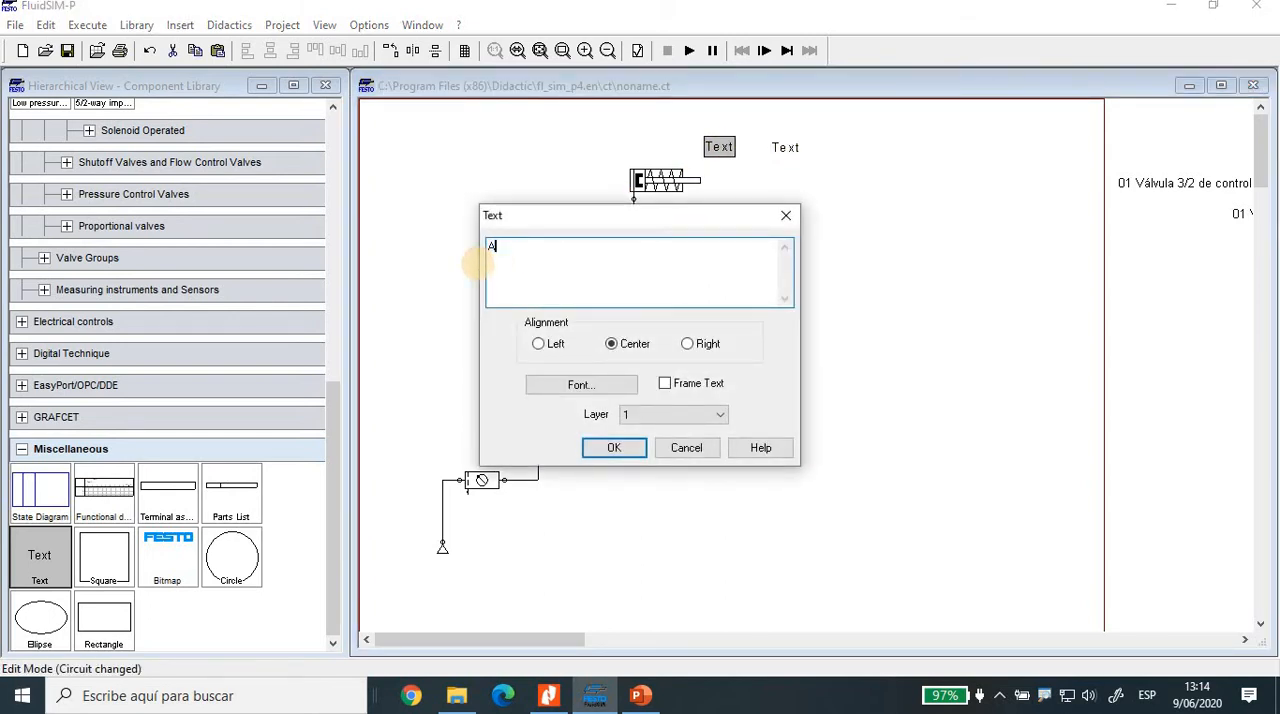
type("-")
left_click(600, 448)
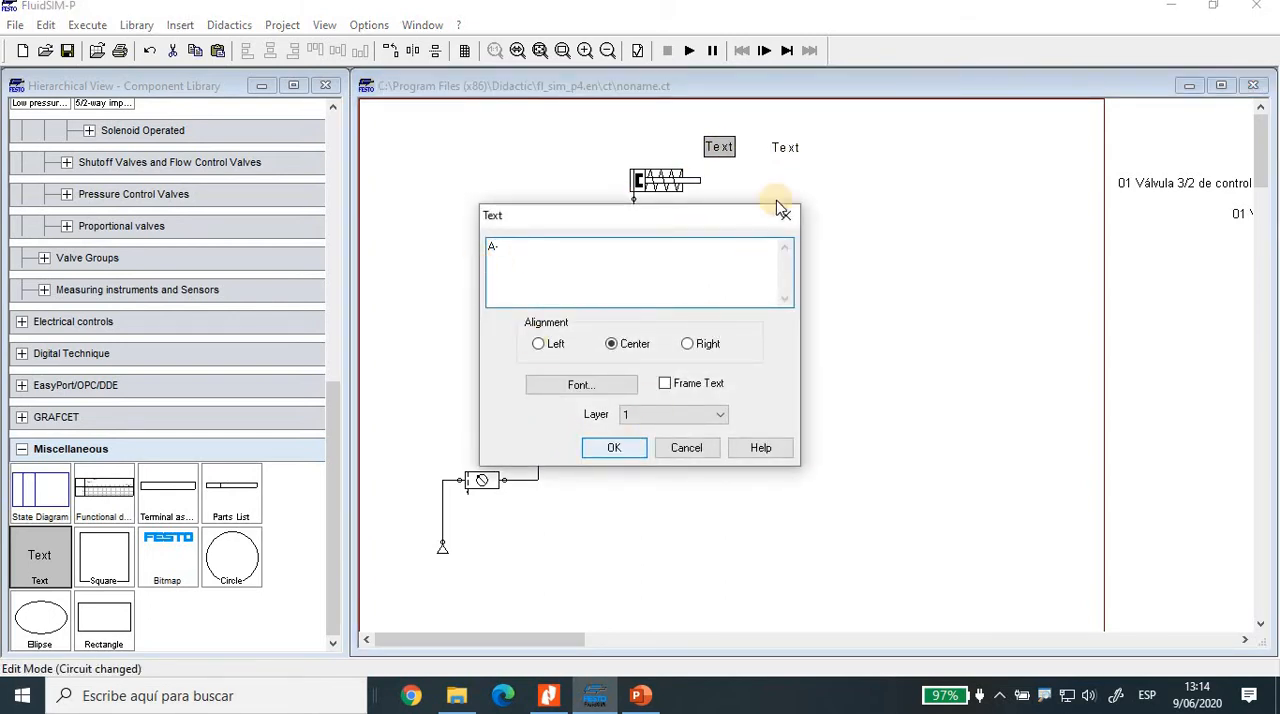
double_click(786, 149)
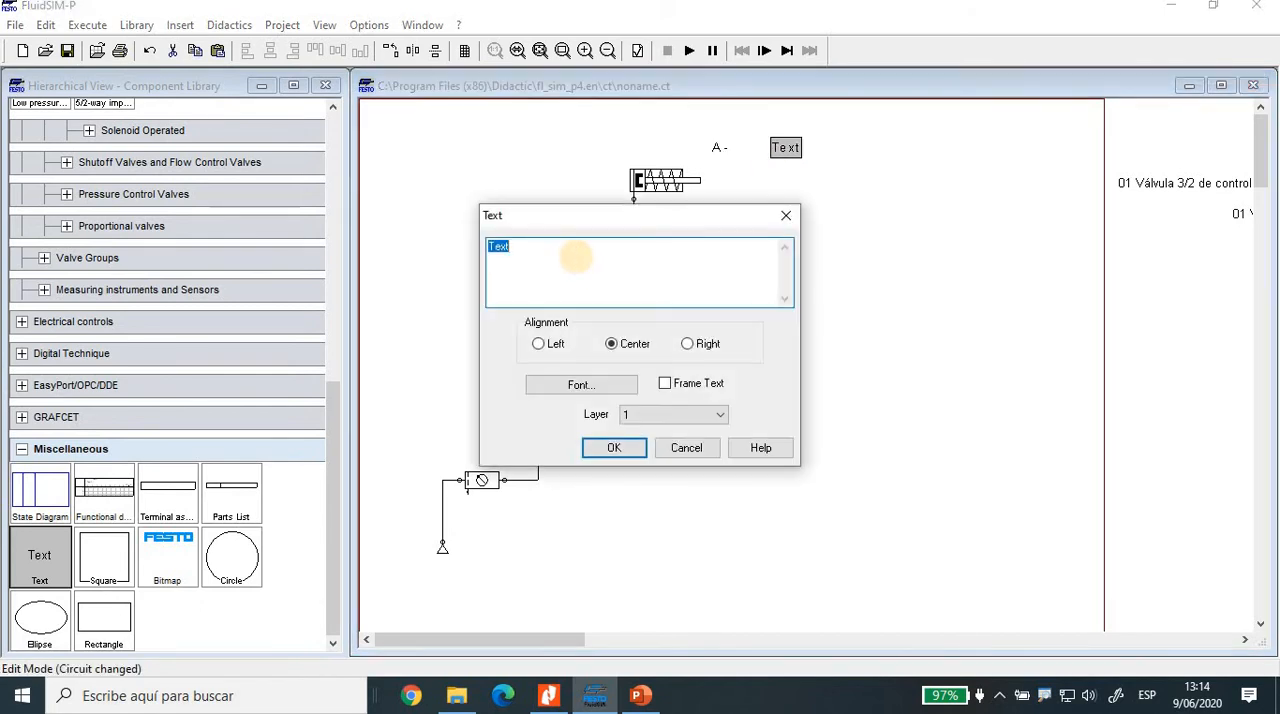
type("A+")
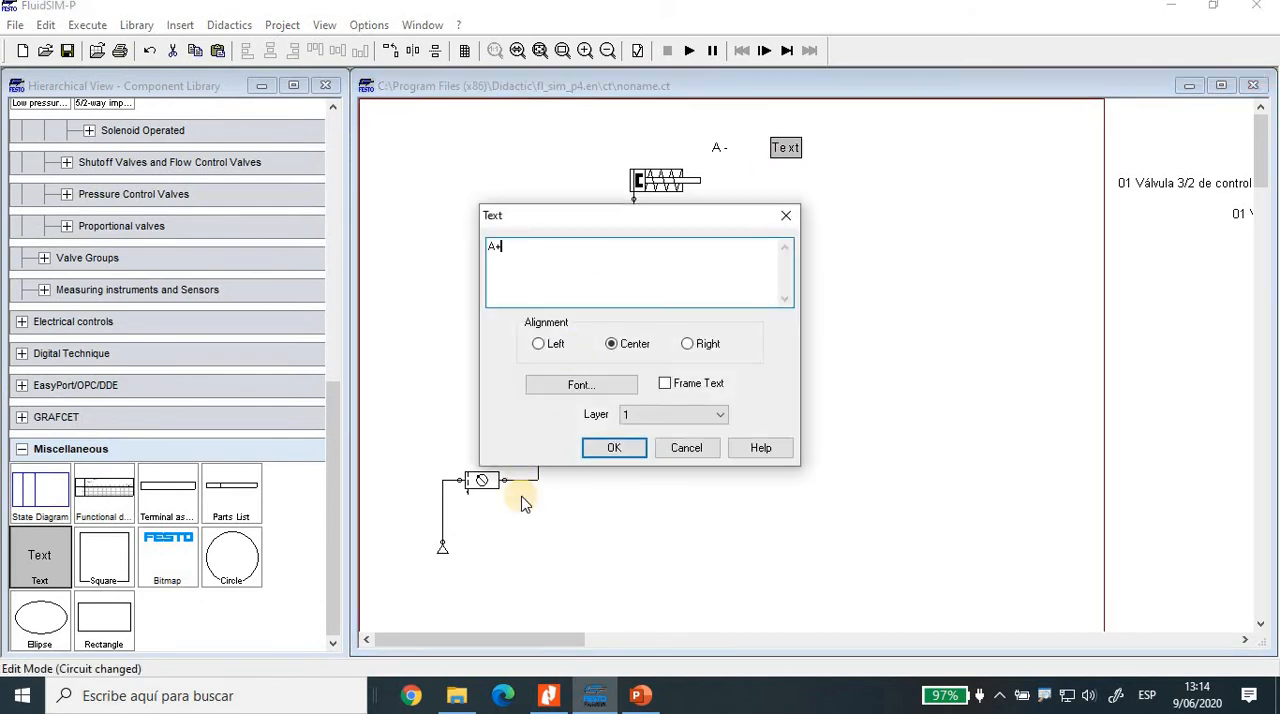
left_click(614, 448)
Step: Shift the A- label left to sit over the end of the retracted rod, and bring the A+ label closer to it
left_click(728, 158)
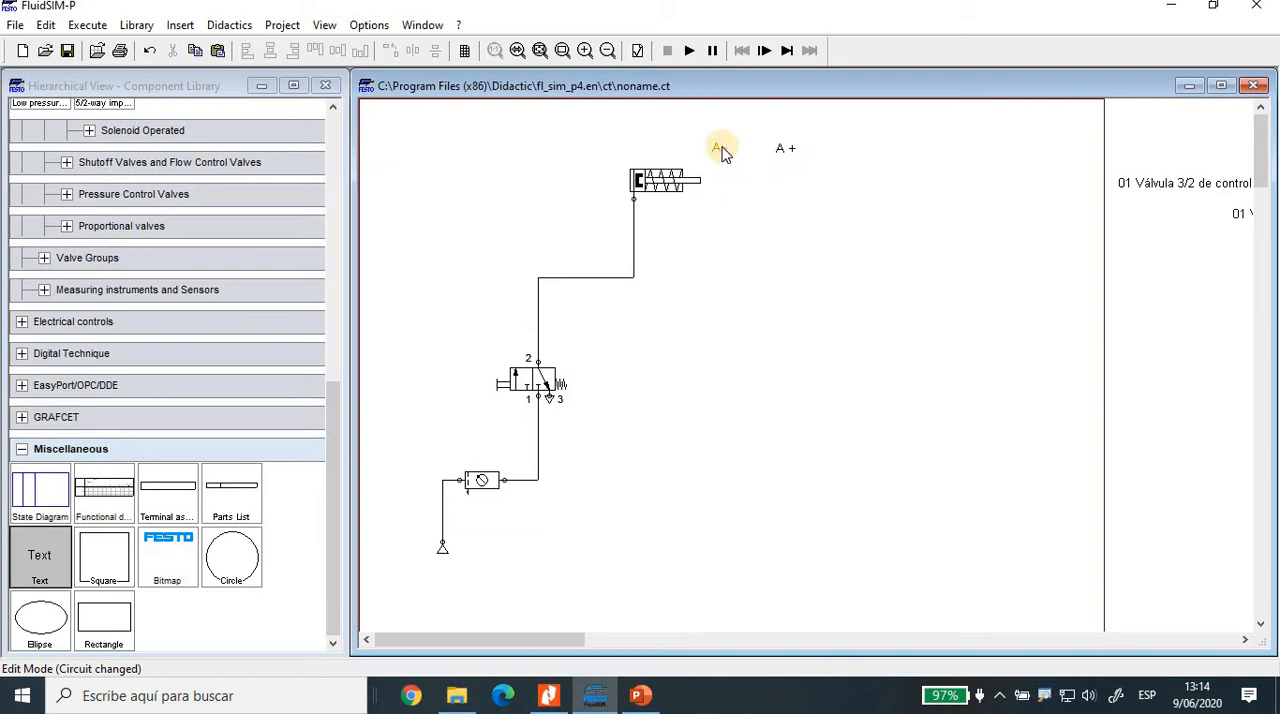
left_click_drag(710, 147, 698, 146)
left_click(785, 148)
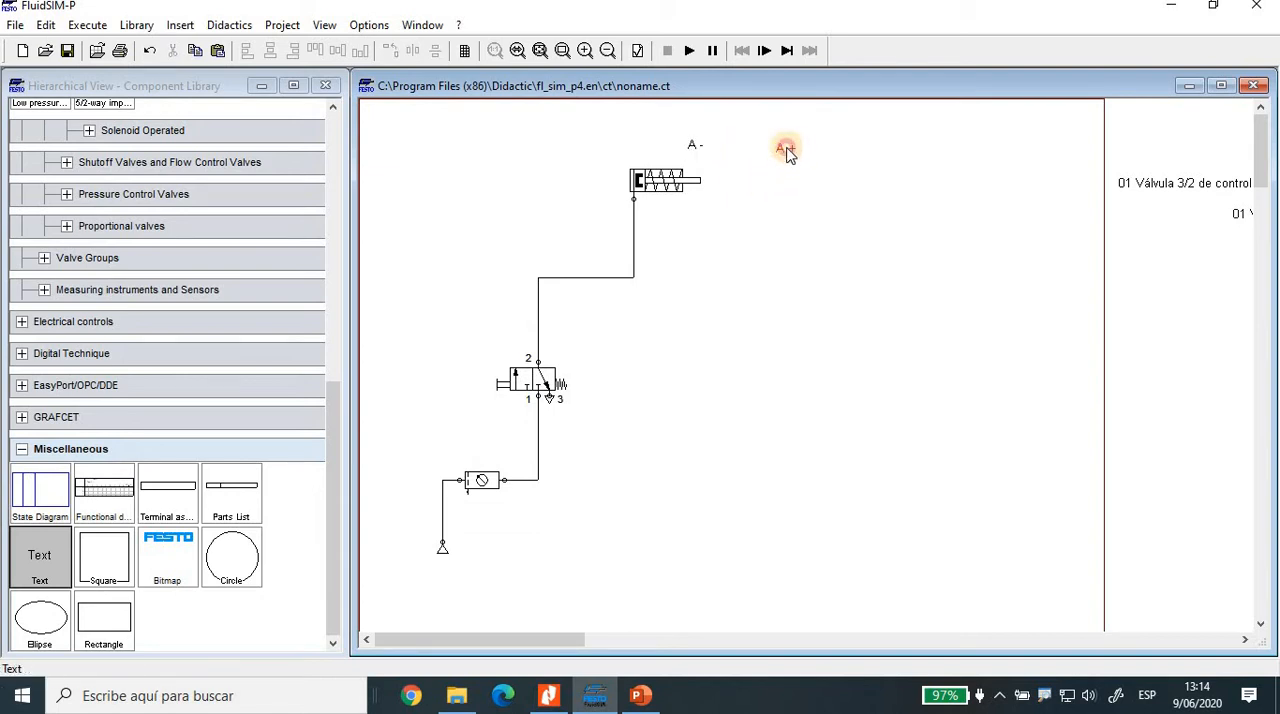
left_click_drag(782, 147, 750, 145)
left_click(740, 230)
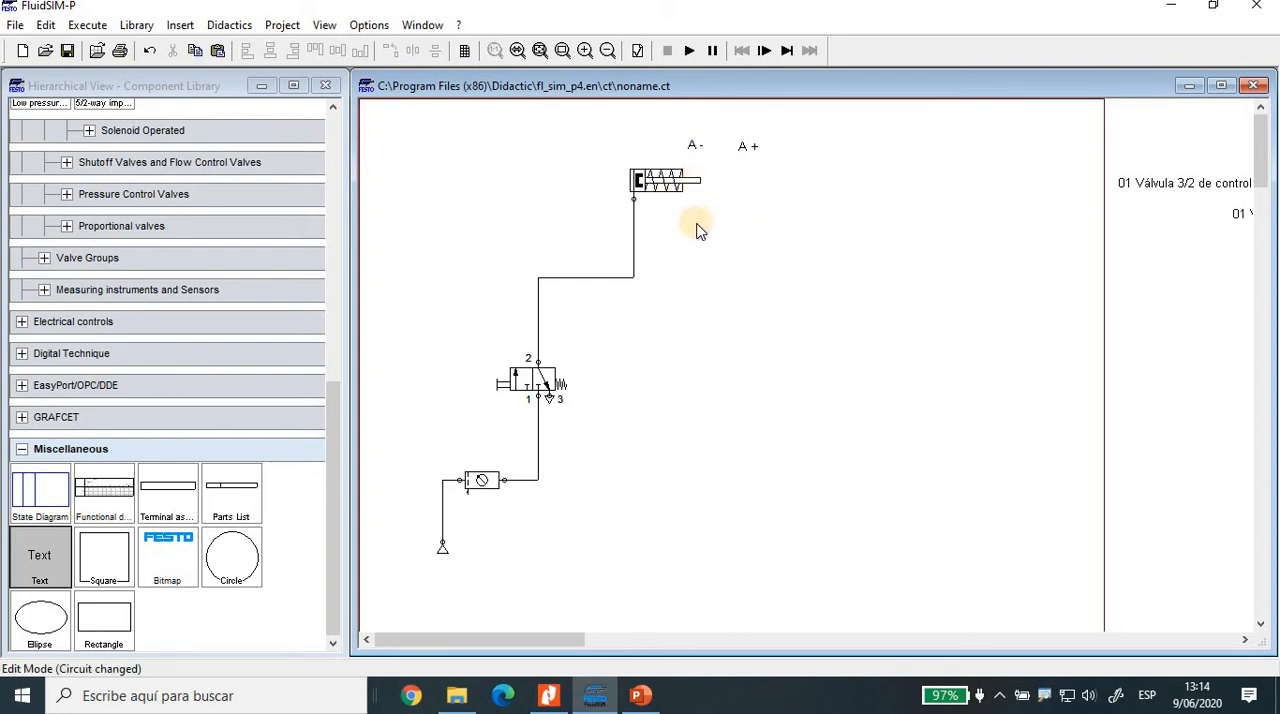
left_click(747, 144)
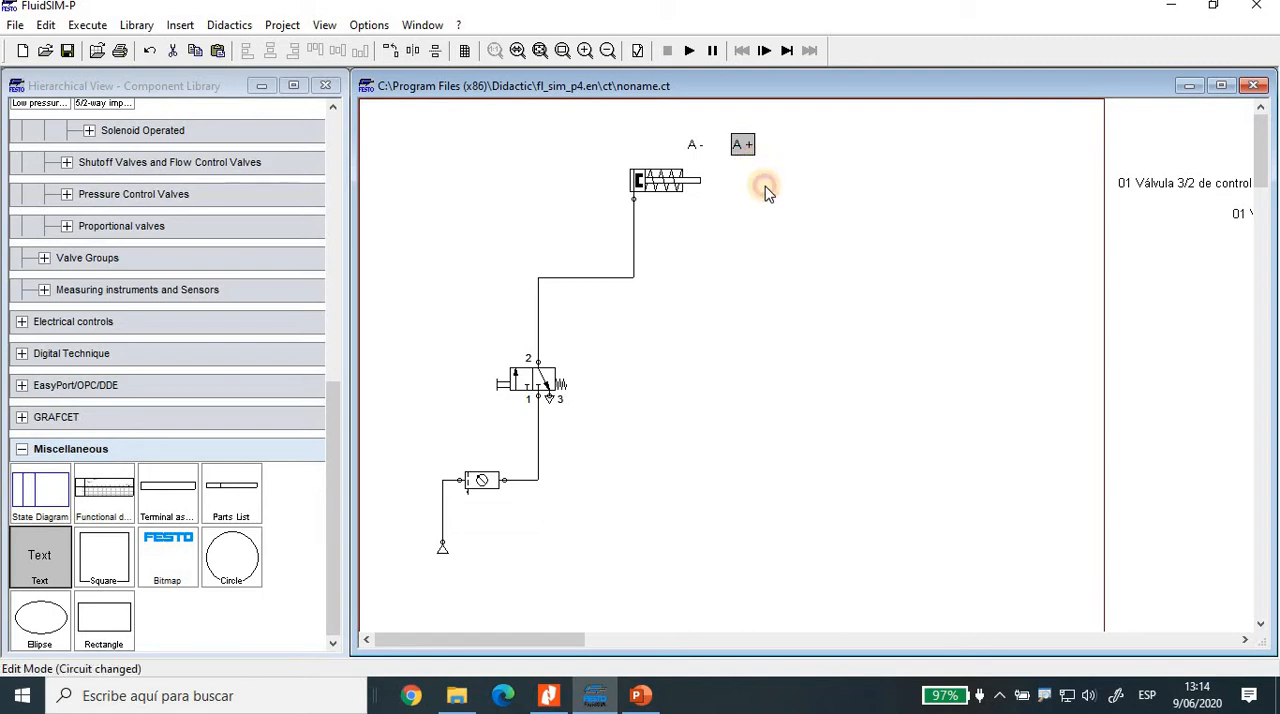
left_click(765, 186)
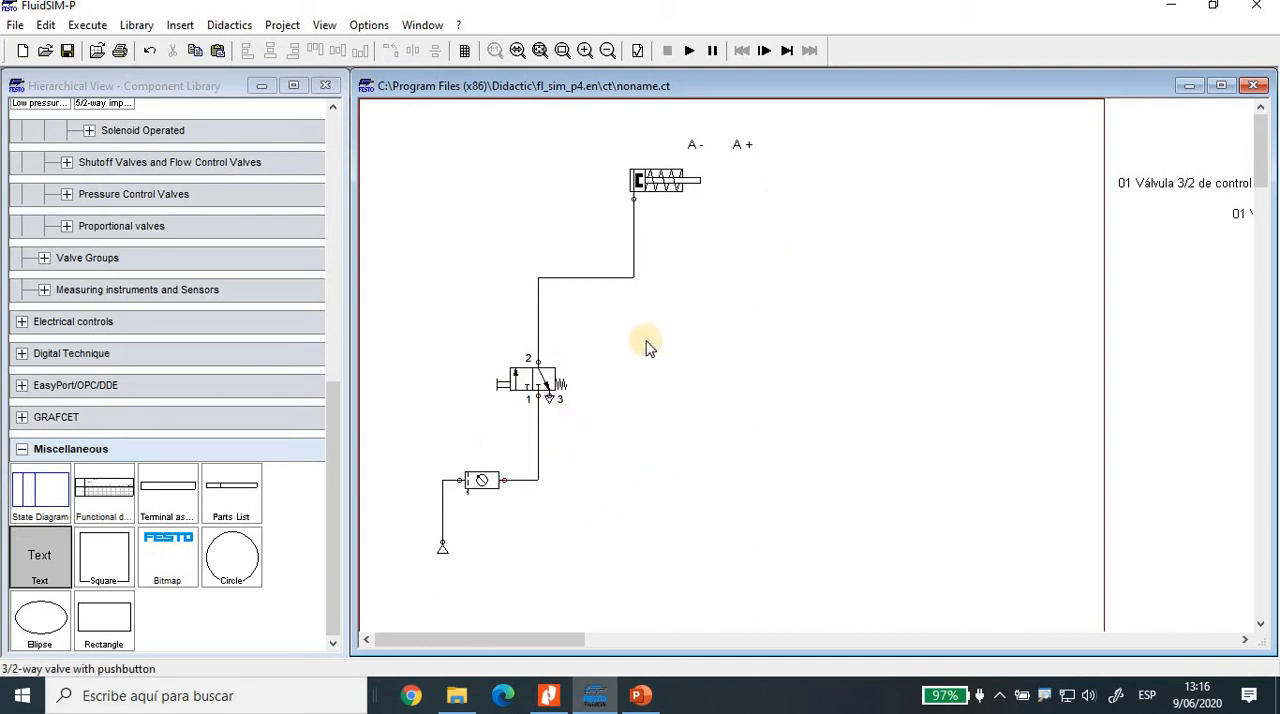
Step: Try to start the simulation, cancel it, and delete the text block lying outside the drawing area
left_click(689, 51)
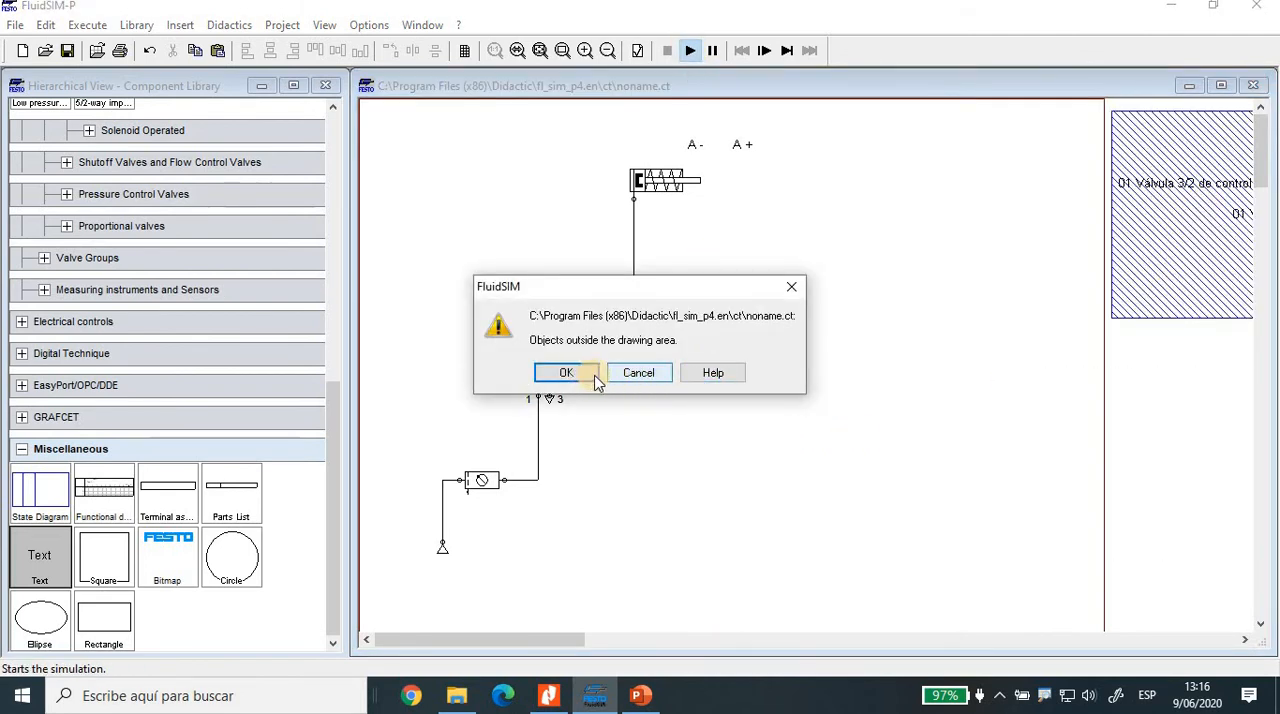
left_click(644, 374)
left_click(1147, 258)
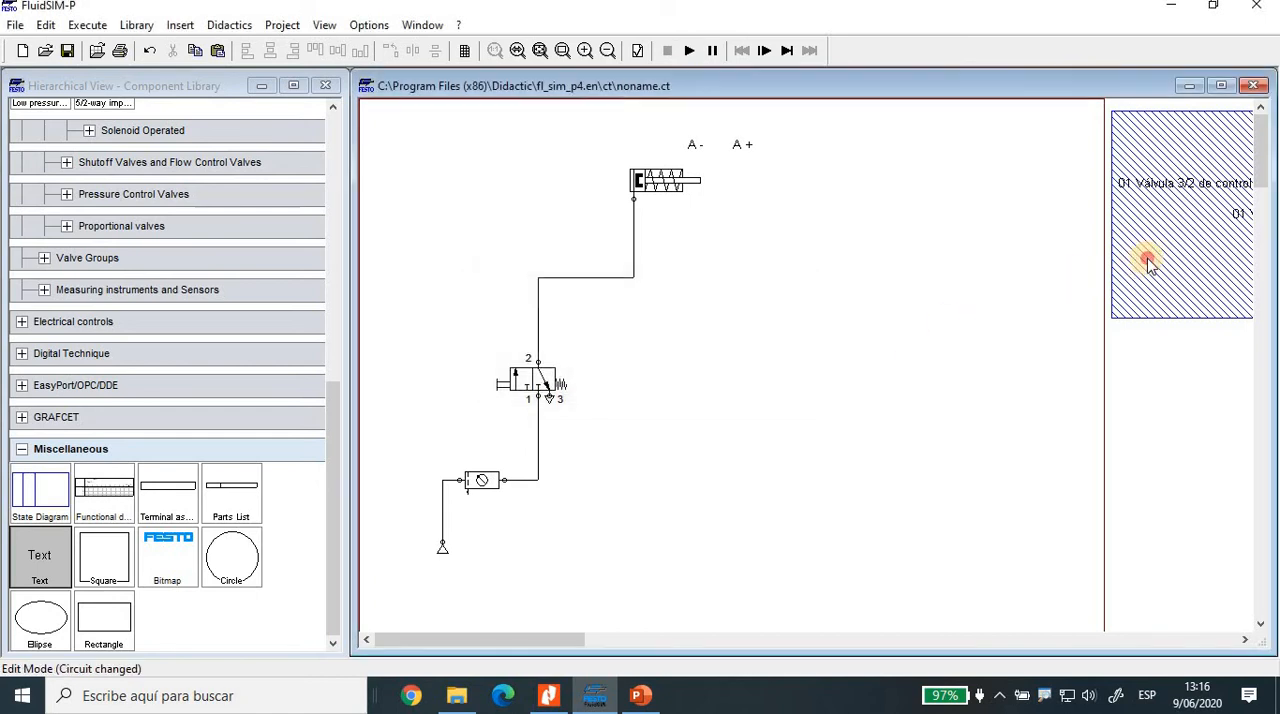
key("Delete")
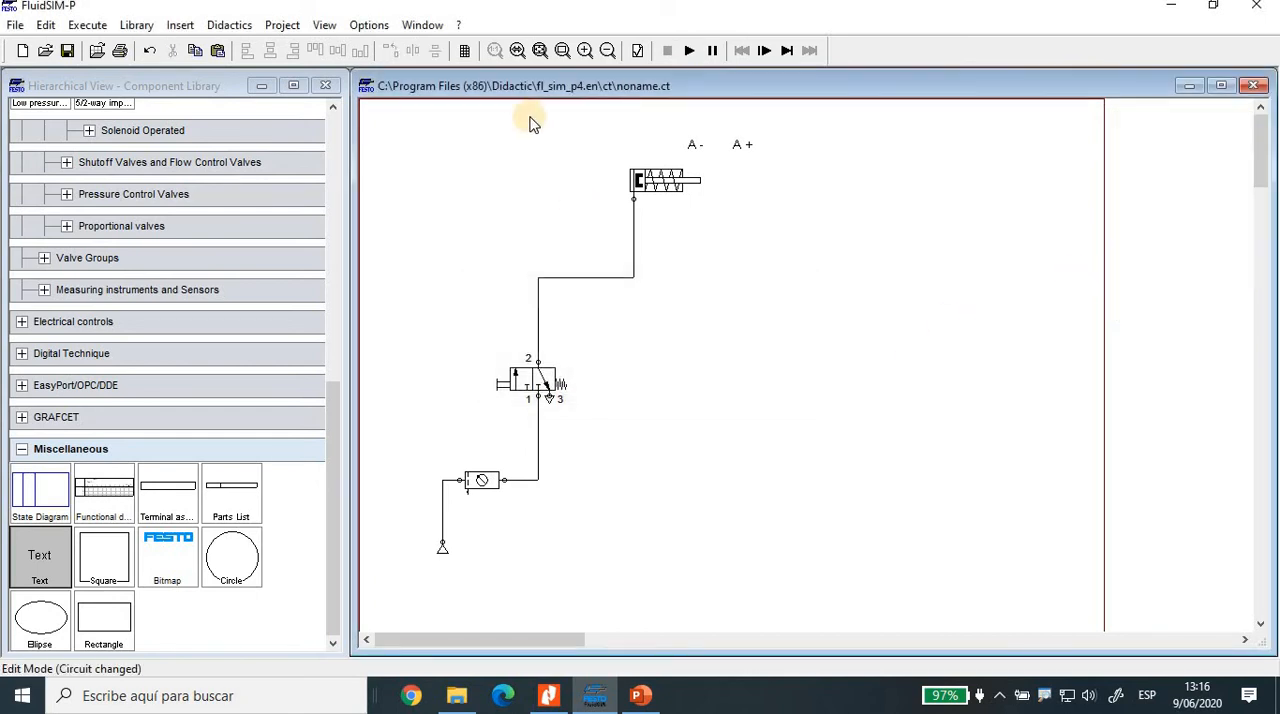
Step: Start the simulation and check the operating pressure of the compressed air supply
left_click(689, 50)
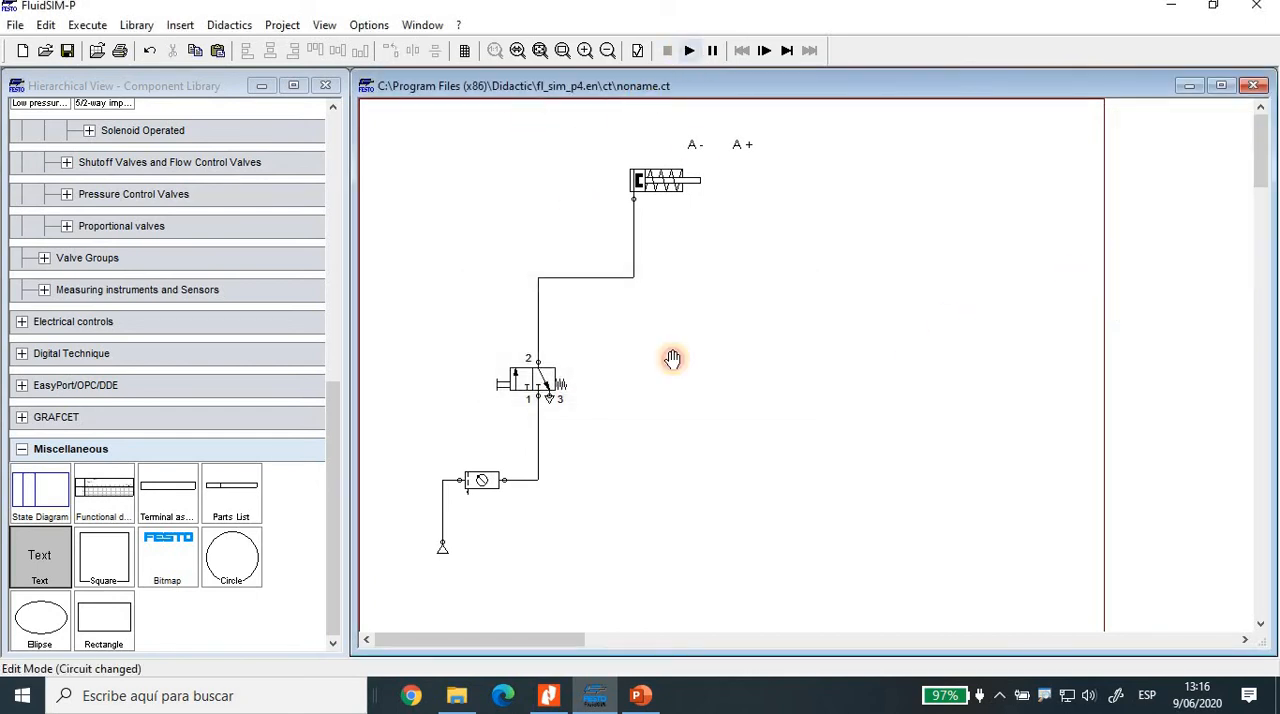
left_click(444, 560)
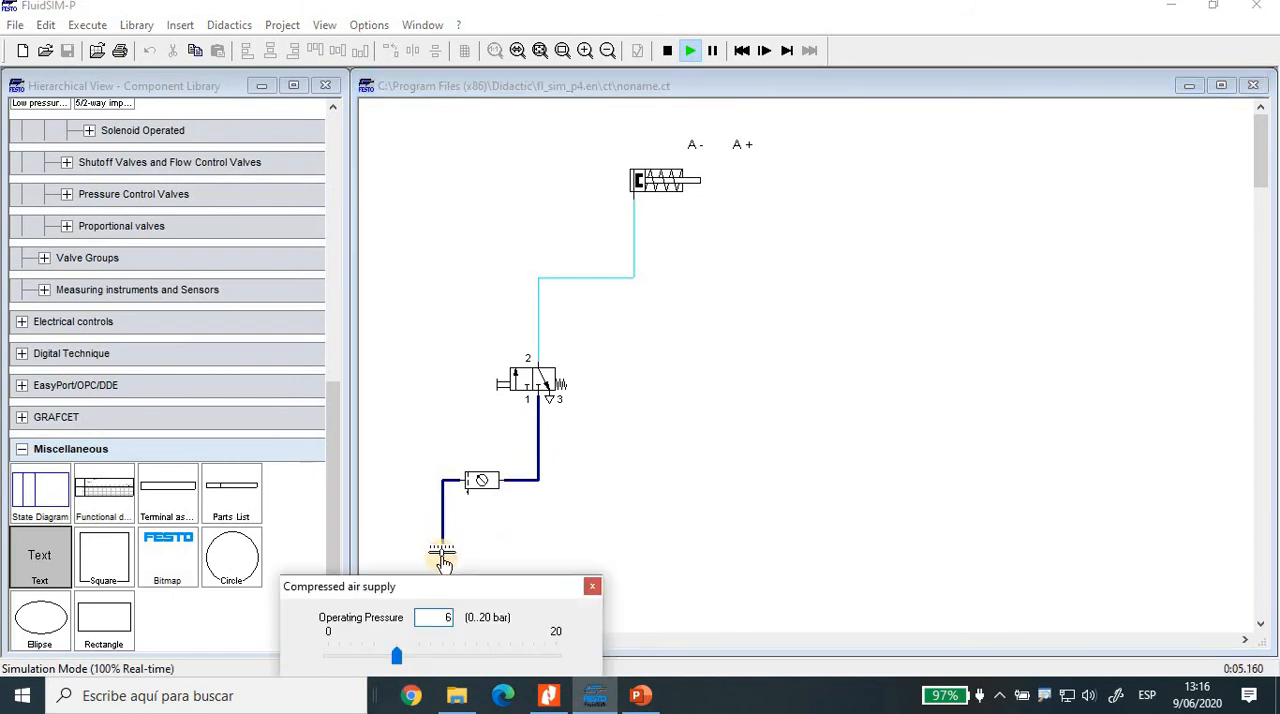
left_click(524, 562)
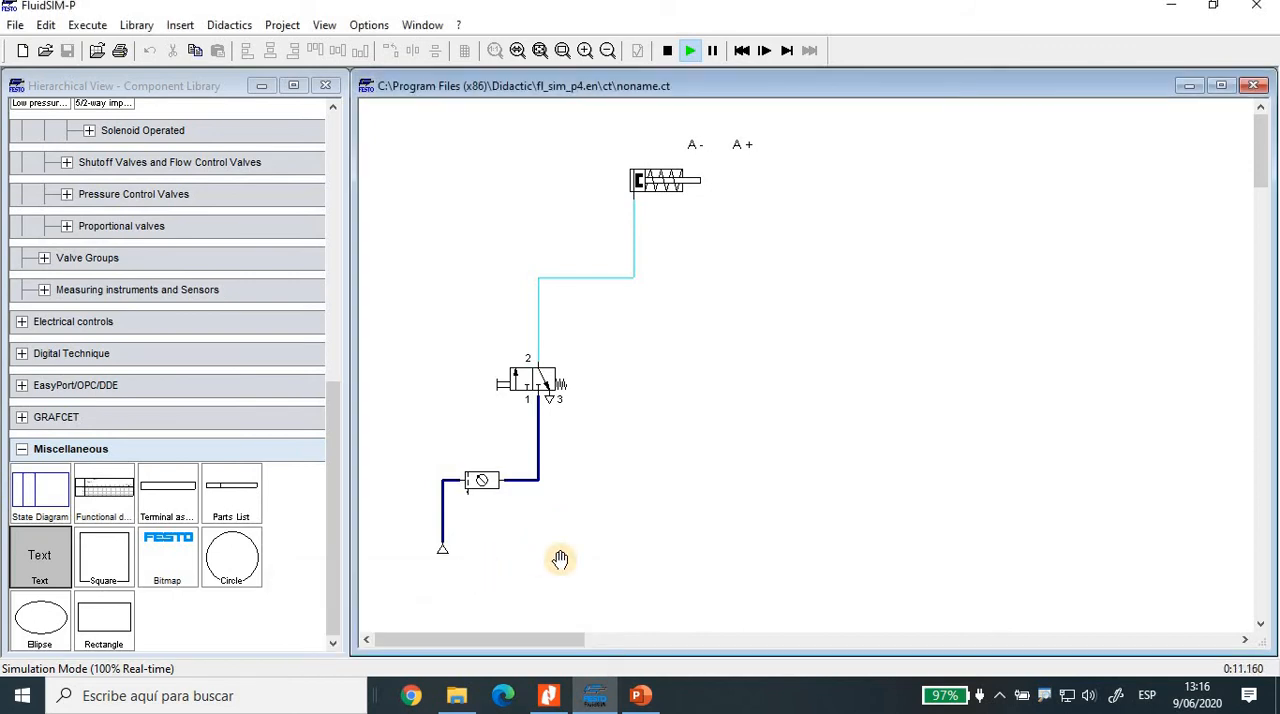
left_click(482, 494)
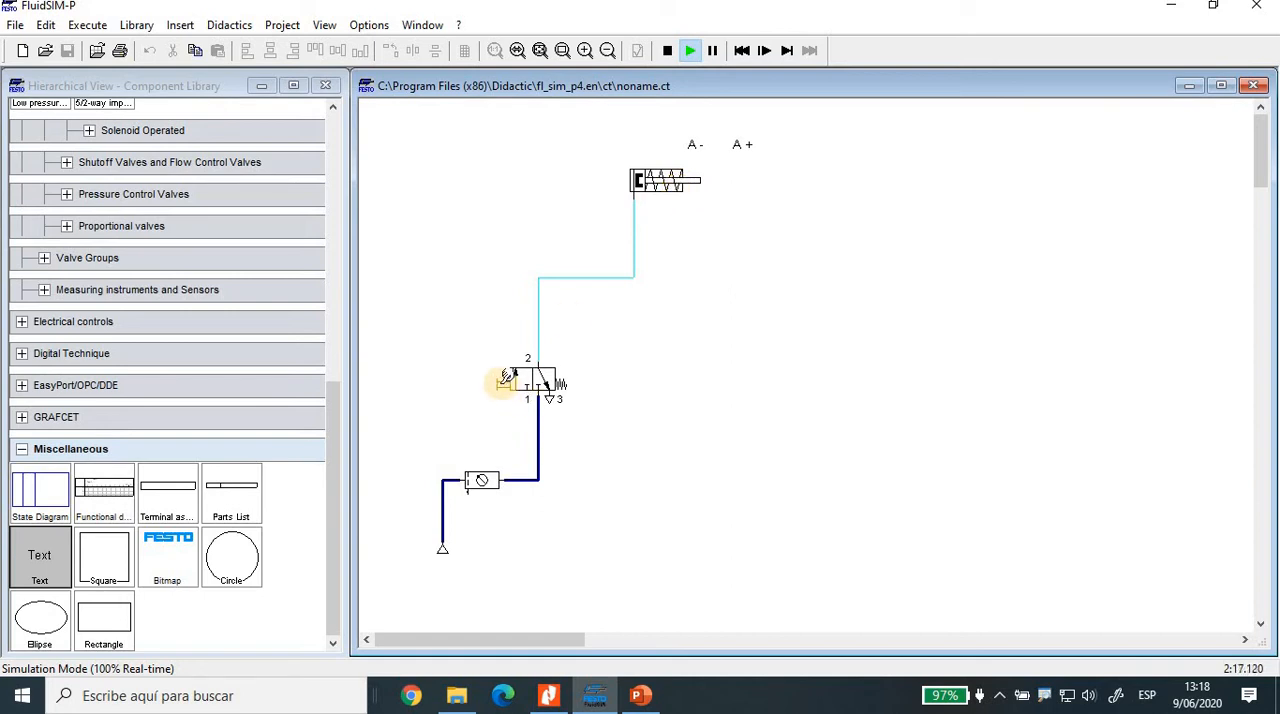
Step: Actuate the 3/2-way valve's pushbutton repeatedly to extend the cylinder to A+ and let it return to A-
left_click(505, 379)
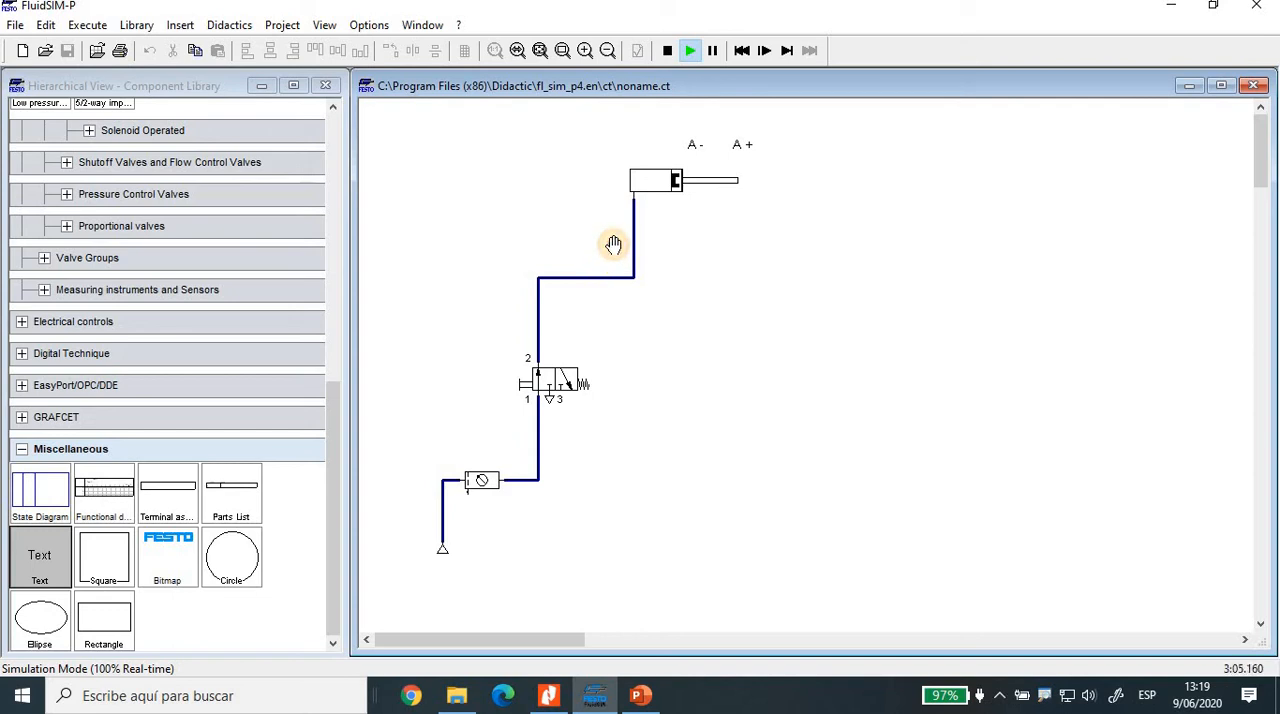
left_click(670, 192)
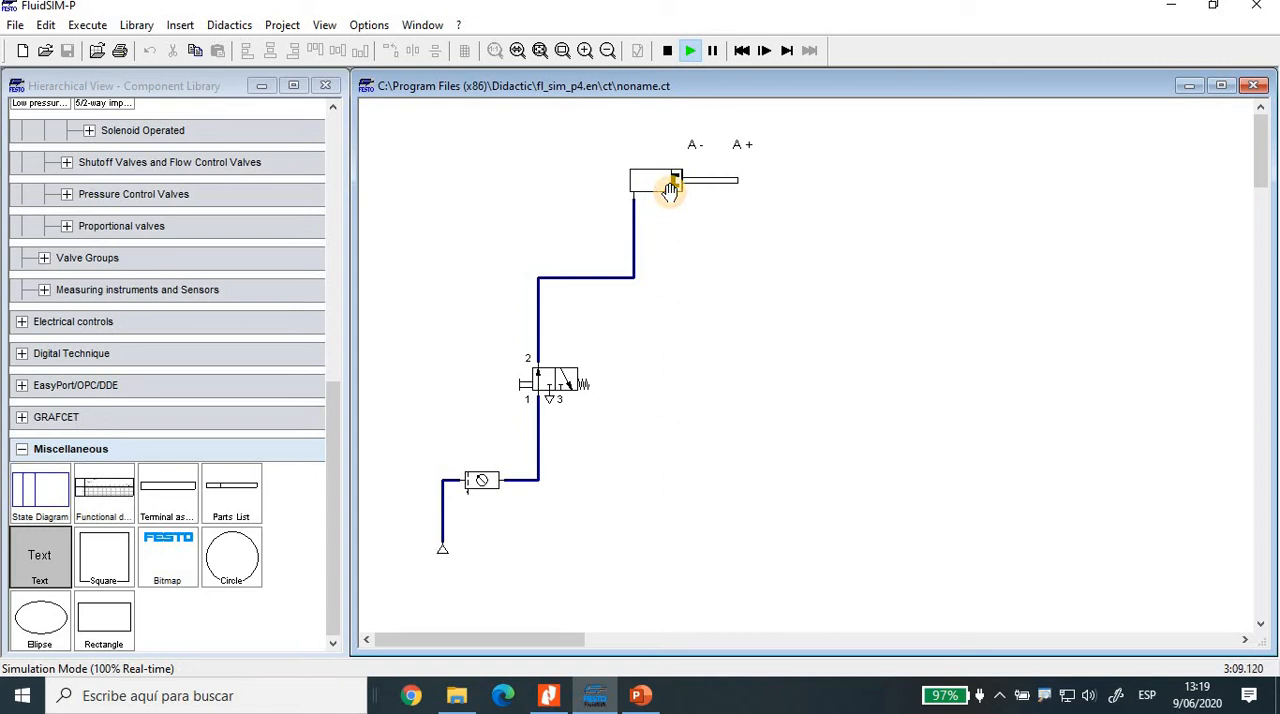
left_click(671, 193)
left_click(617, 197)
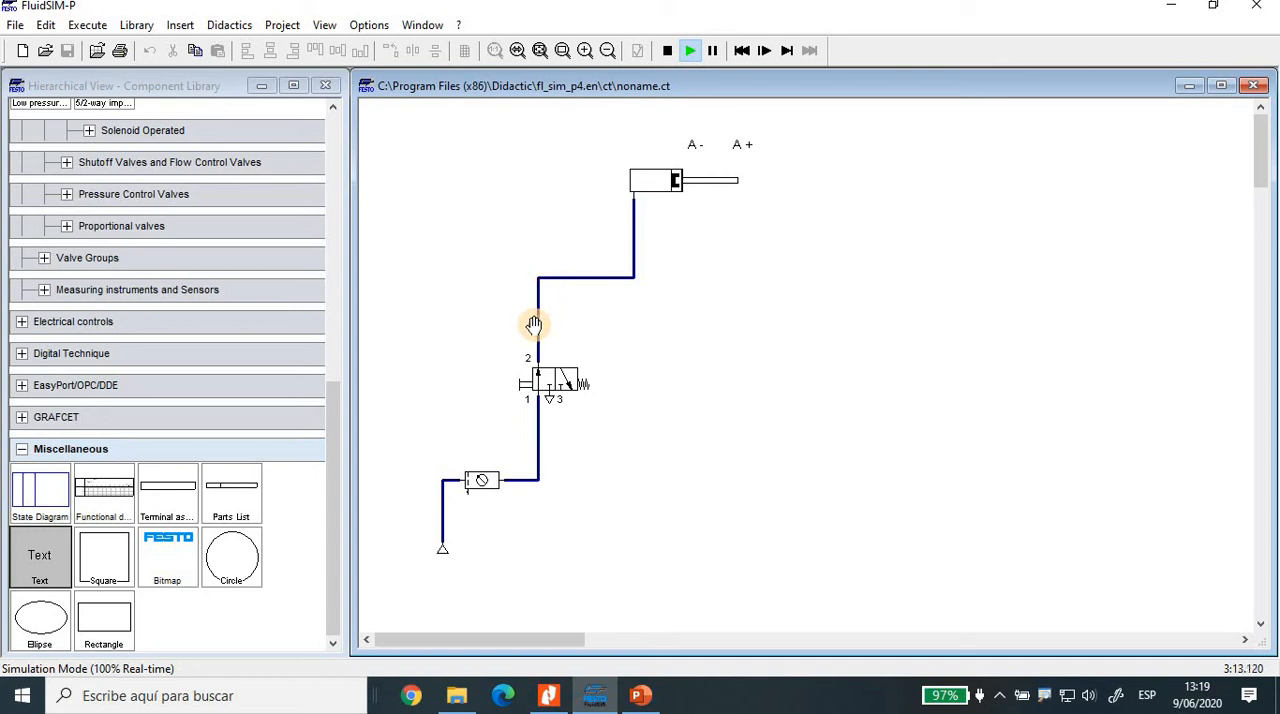
left_click(522, 378)
left_click(521, 377)
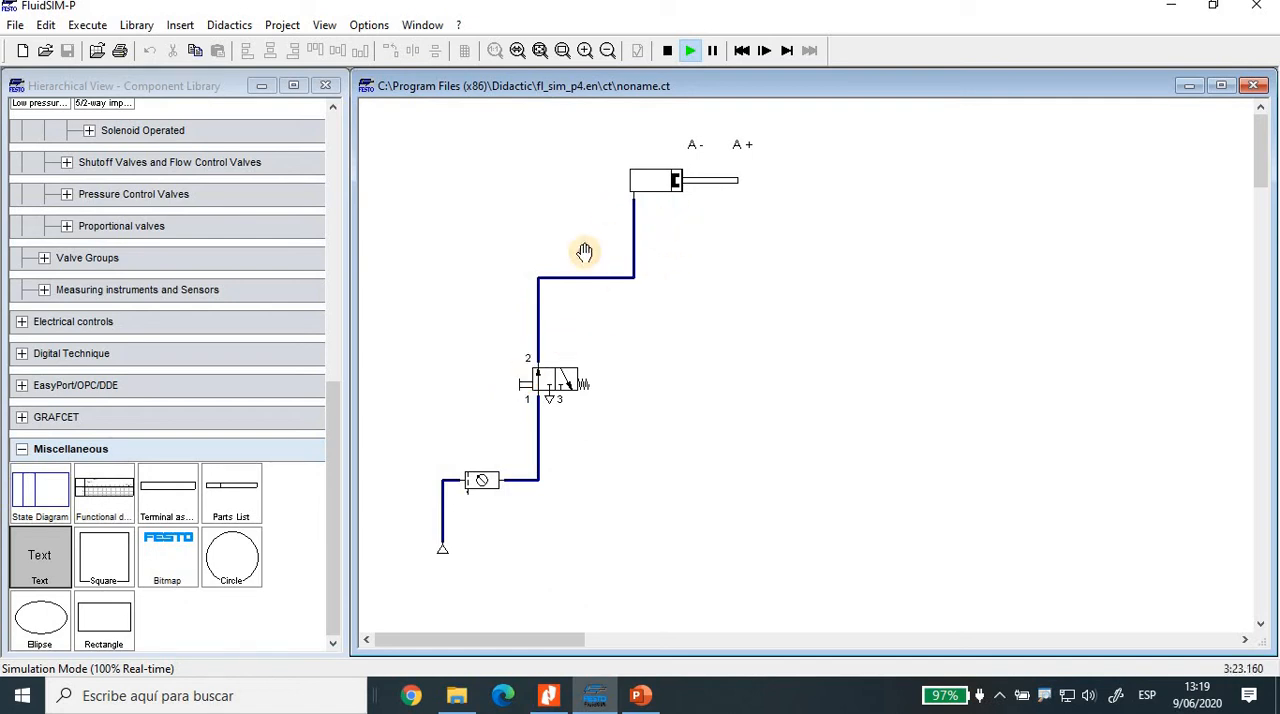
left_click(521, 377)
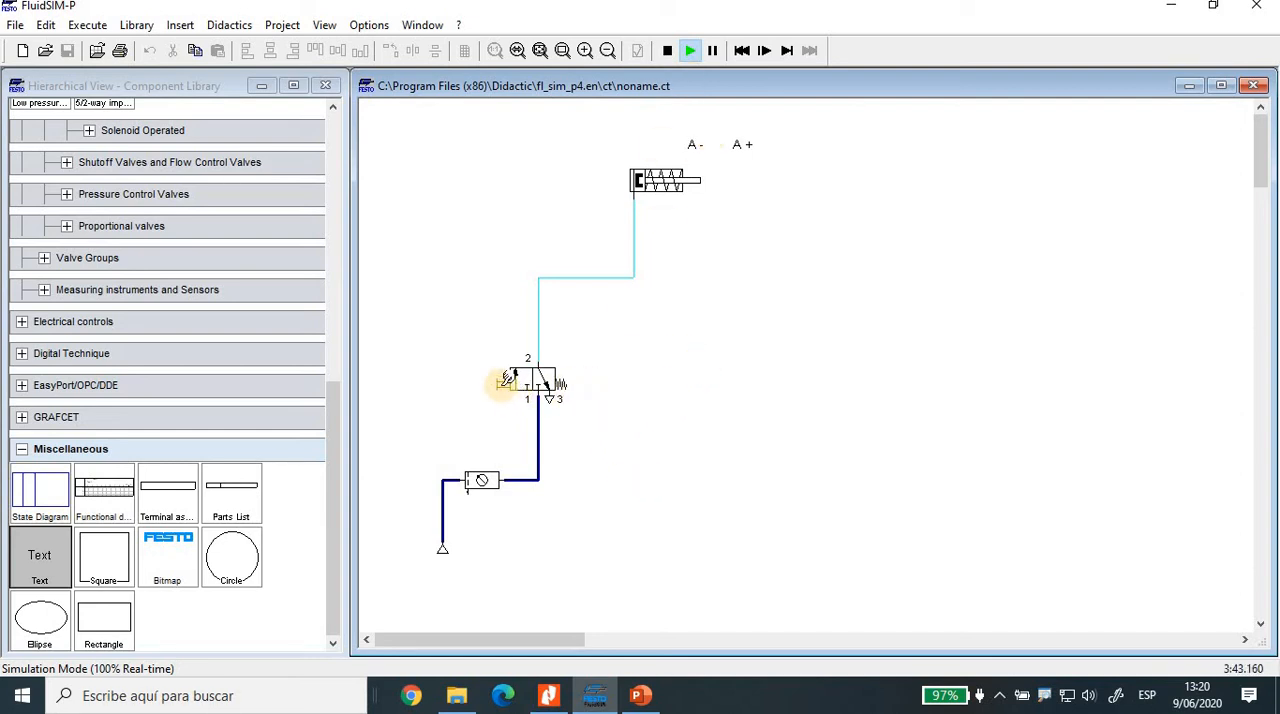
left_click(508, 377)
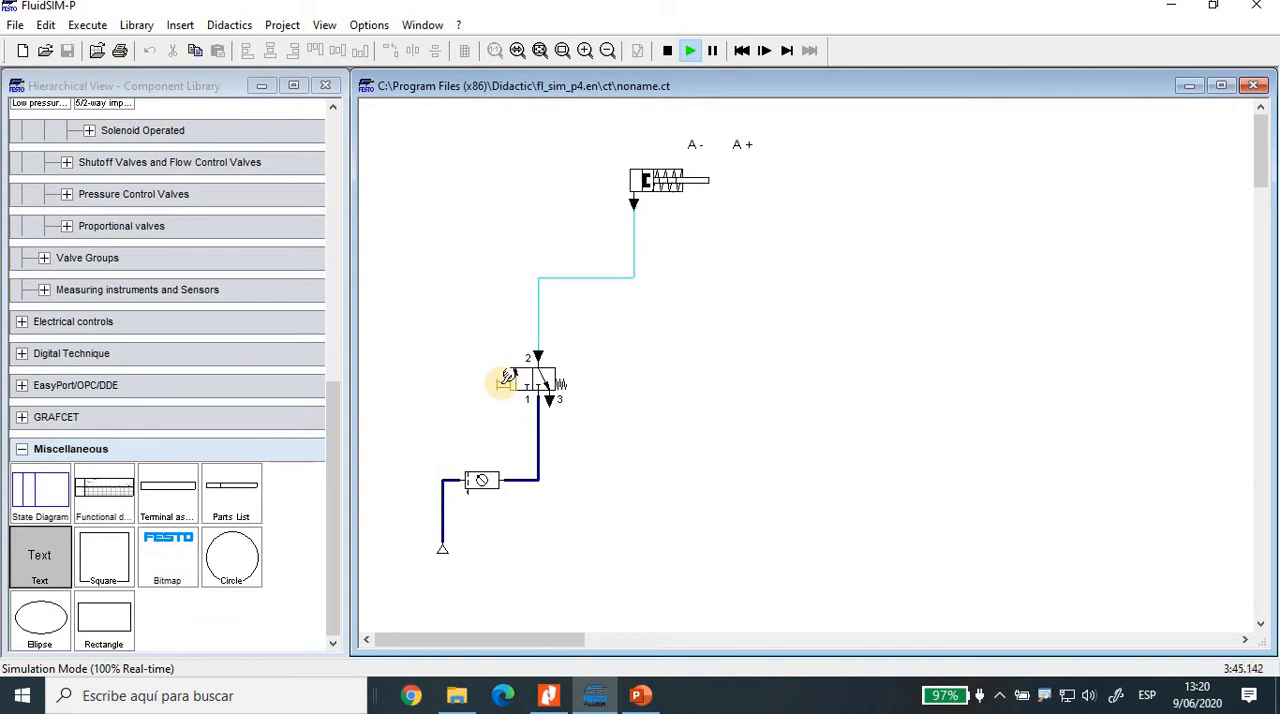
left_click(508, 377)
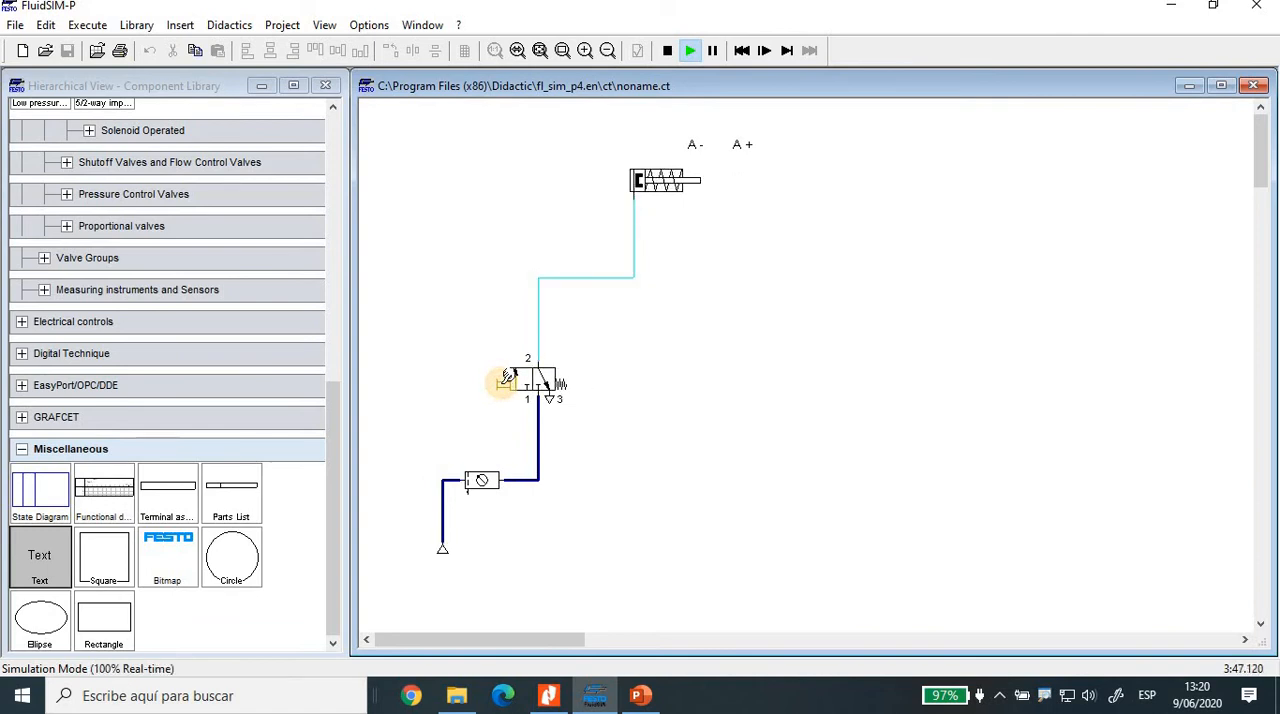
left_click(508, 377)
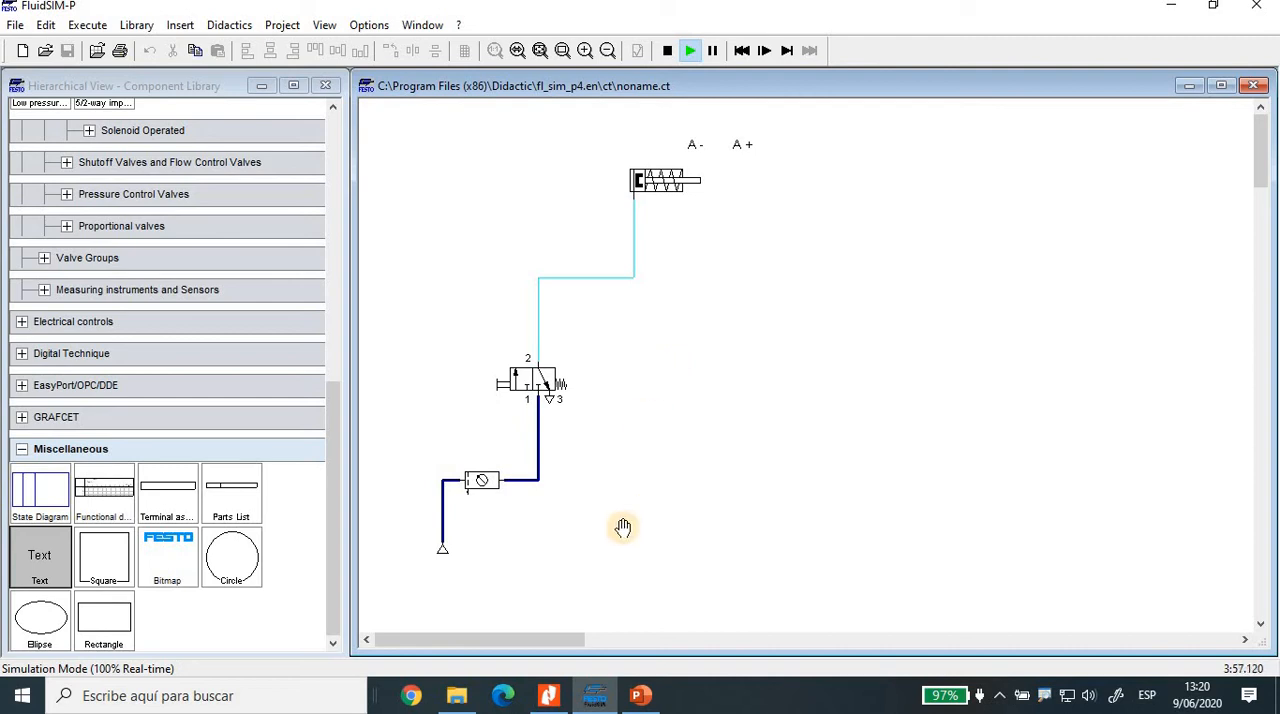
Step: Switch to the PowerPoint presentation to view the slide with cylinder A's A+A- sequence diagram
left_click(641, 697)
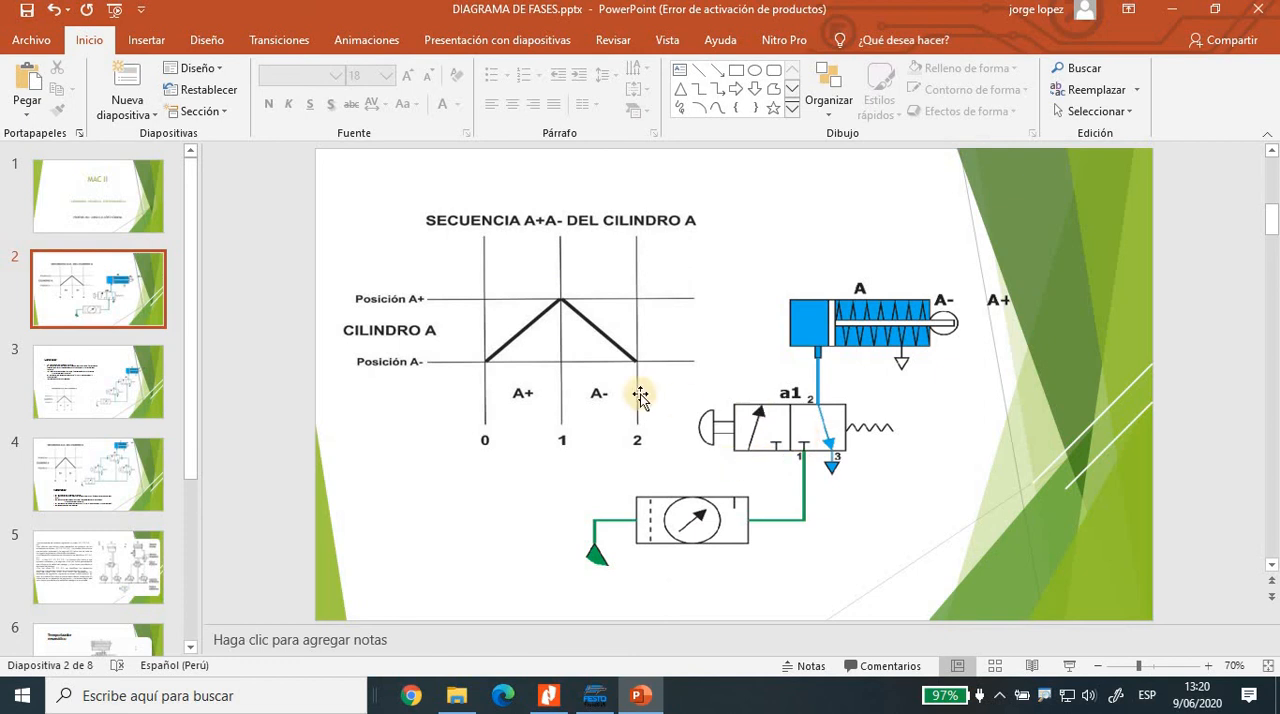
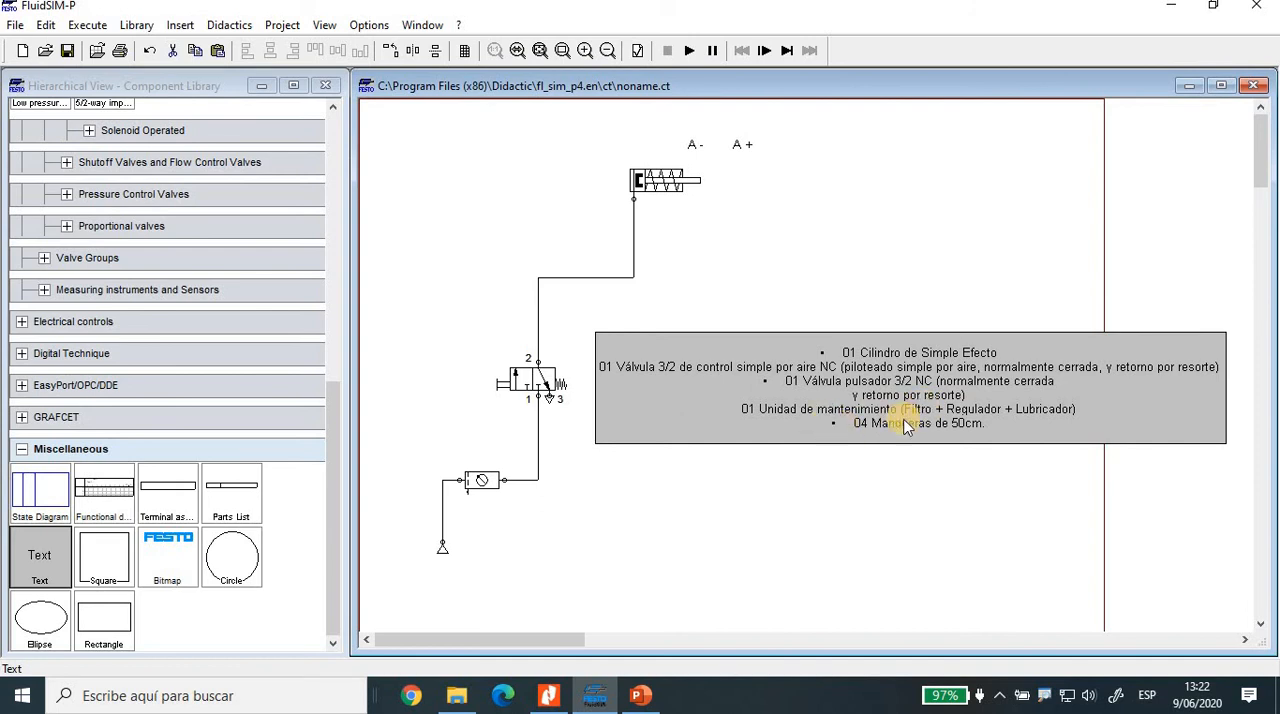
Step: Delete the text block listing the circuit's parts and collapse the Miscellaneous category in the component library
left_click(950, 372)
key("Delete")
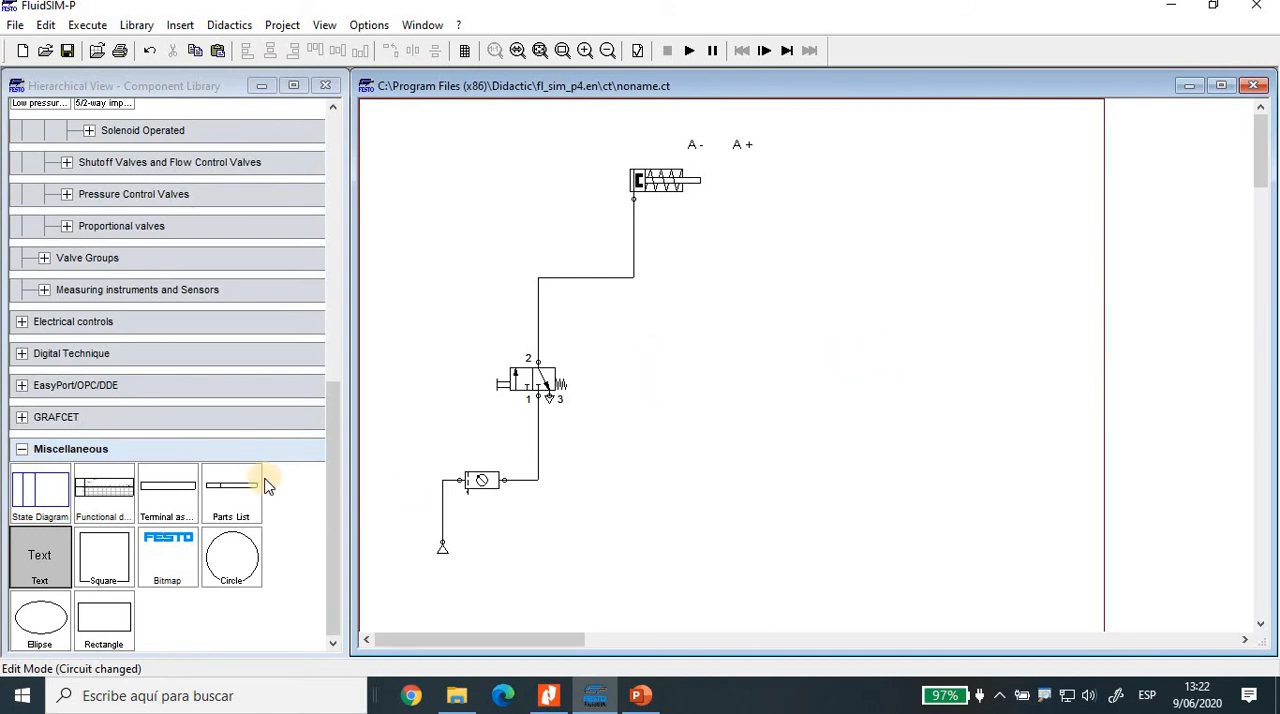
left_click(23, 450)
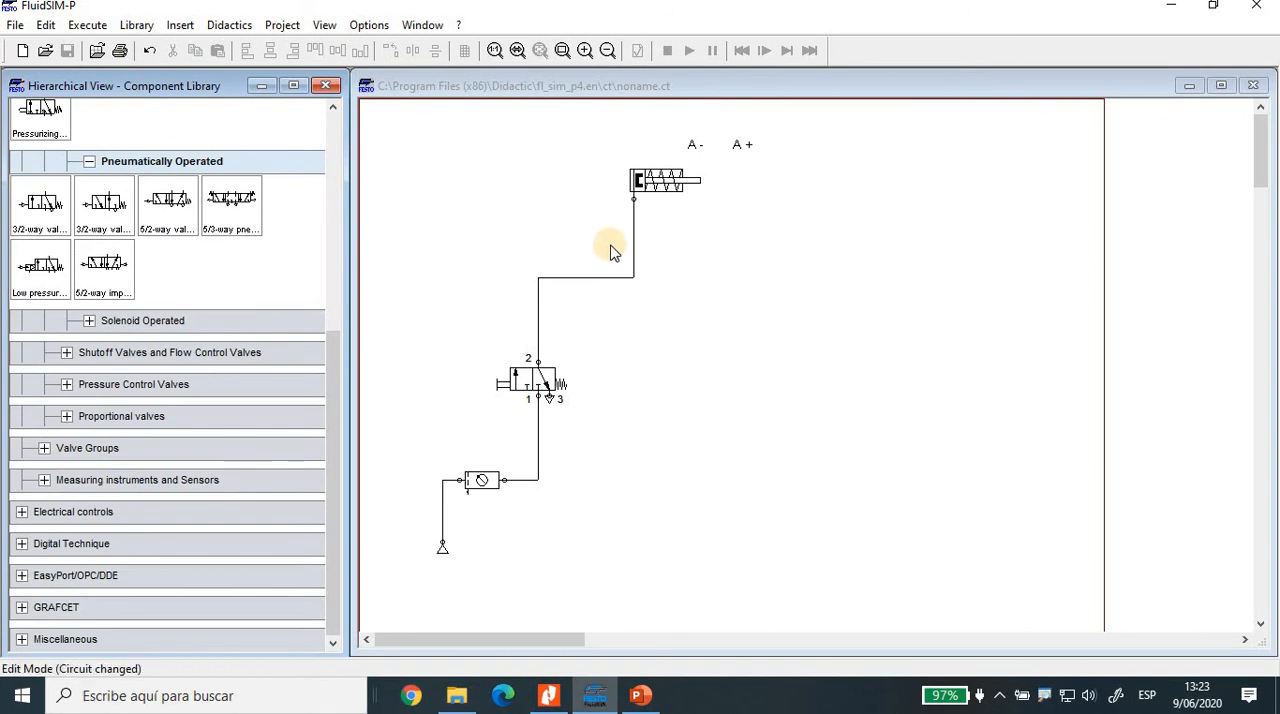
Step: Move the whole circuit with its A- and A+ labels toward the drawing's left edge
left_click_drag(410, 118, 762, 584)
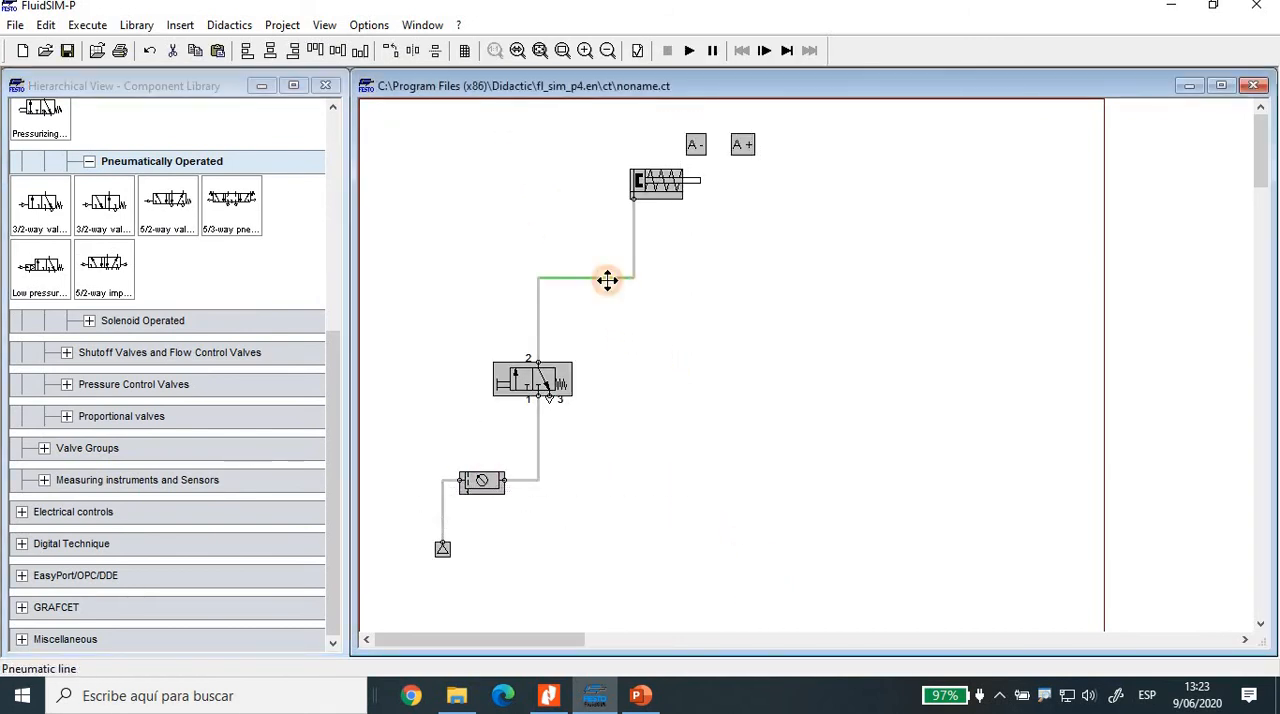
left_click_drag(576, 273, 549, 288)
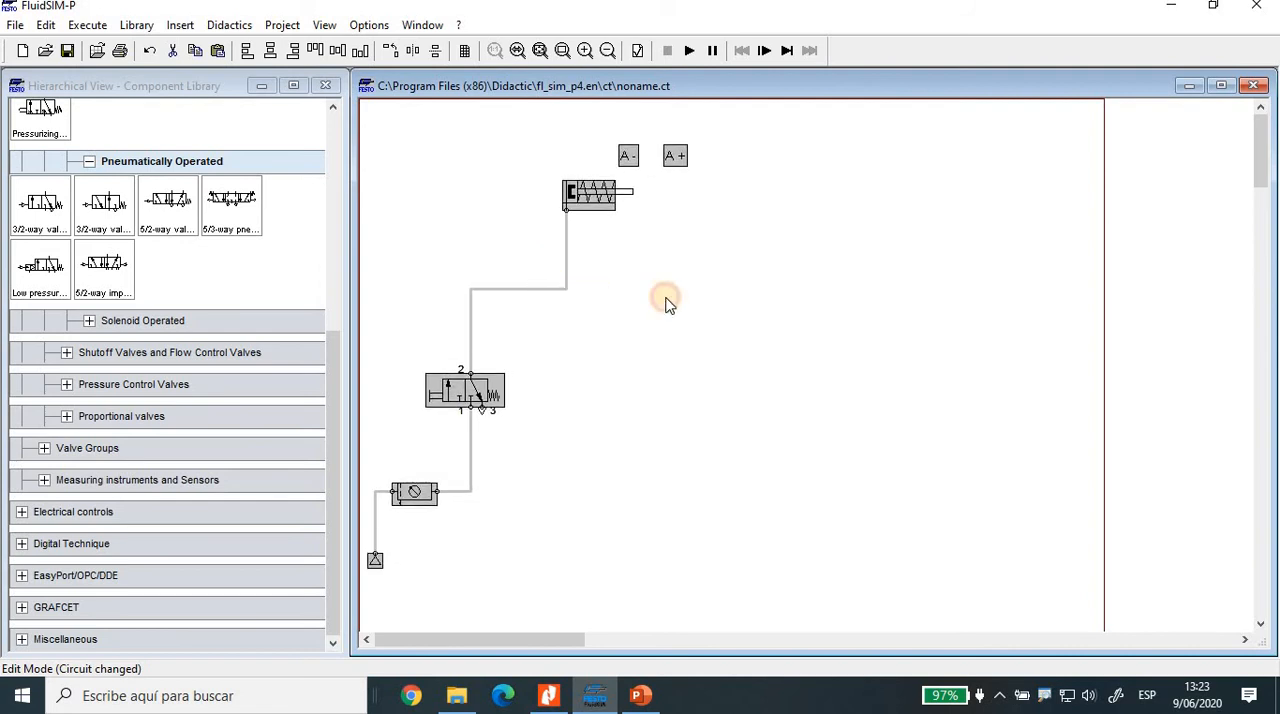
left_click(707, 300)
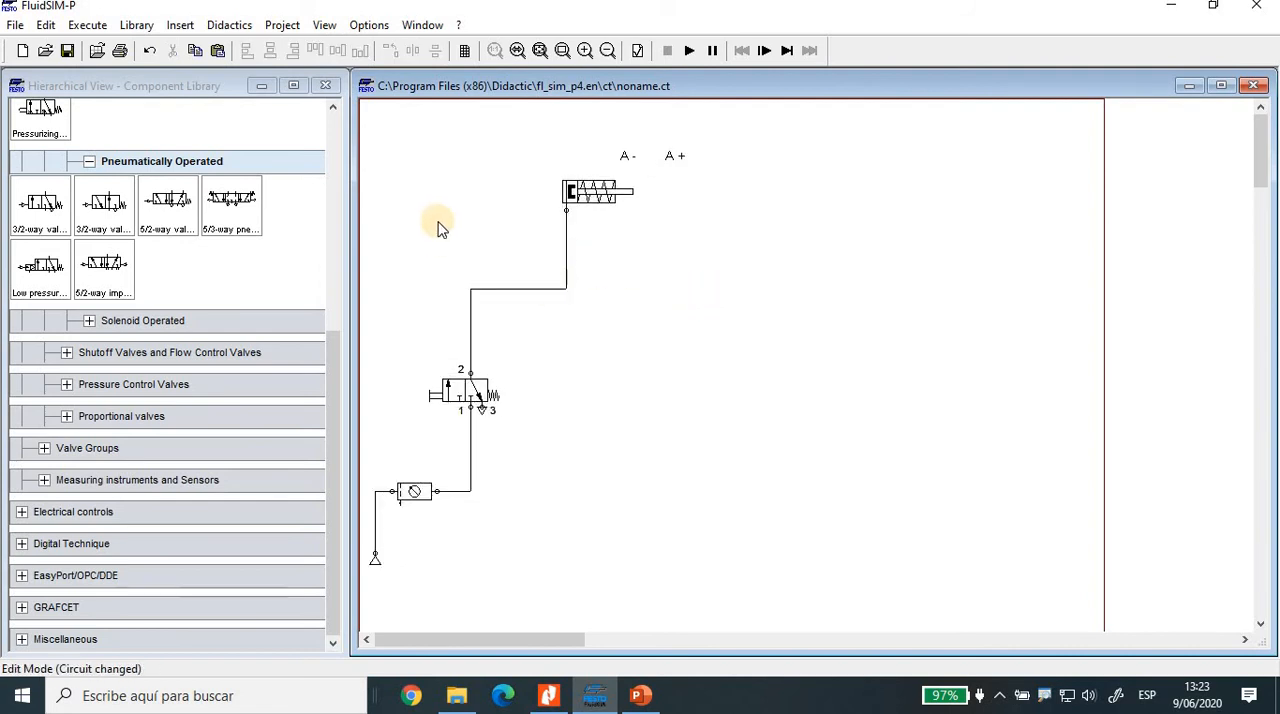
Step: Duplicate the whole circuit with its labels and place the copy beside the original, on its right
left_click_drag(371, 139, 700, 594)
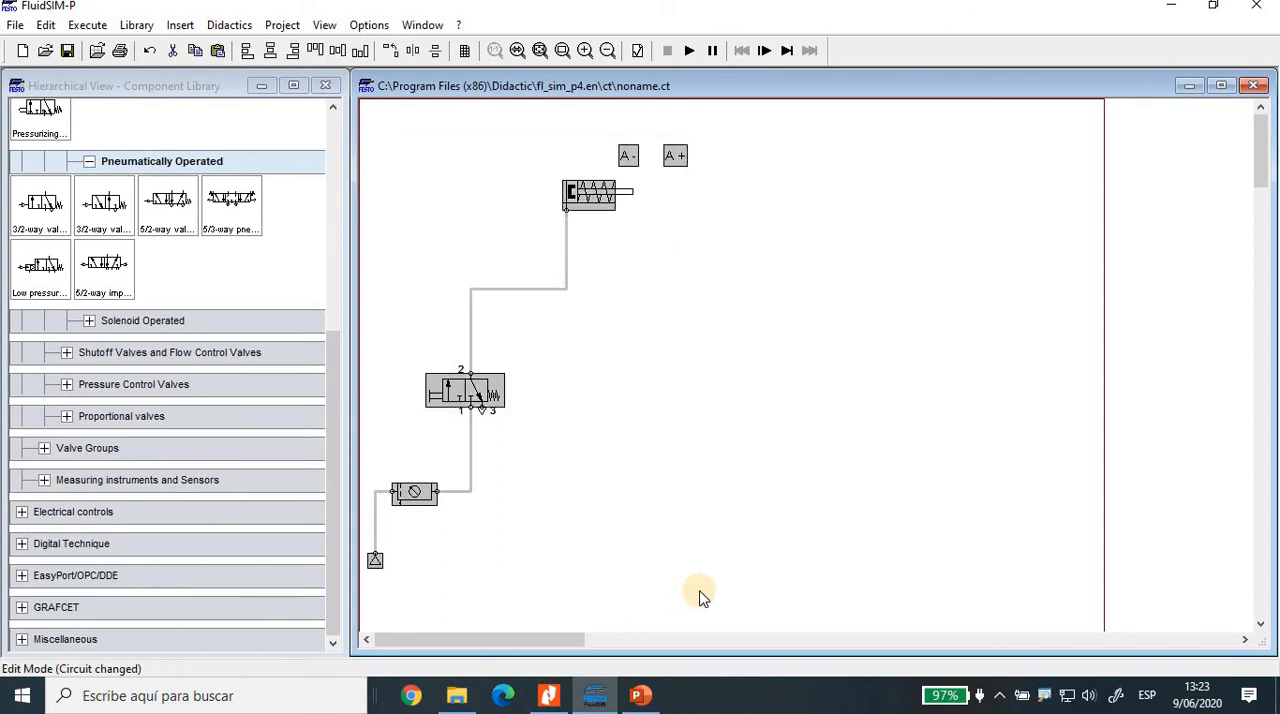
key("ctrl+c")
key("ctrl+v")
left_click_drag(877, 250, 852, 206)
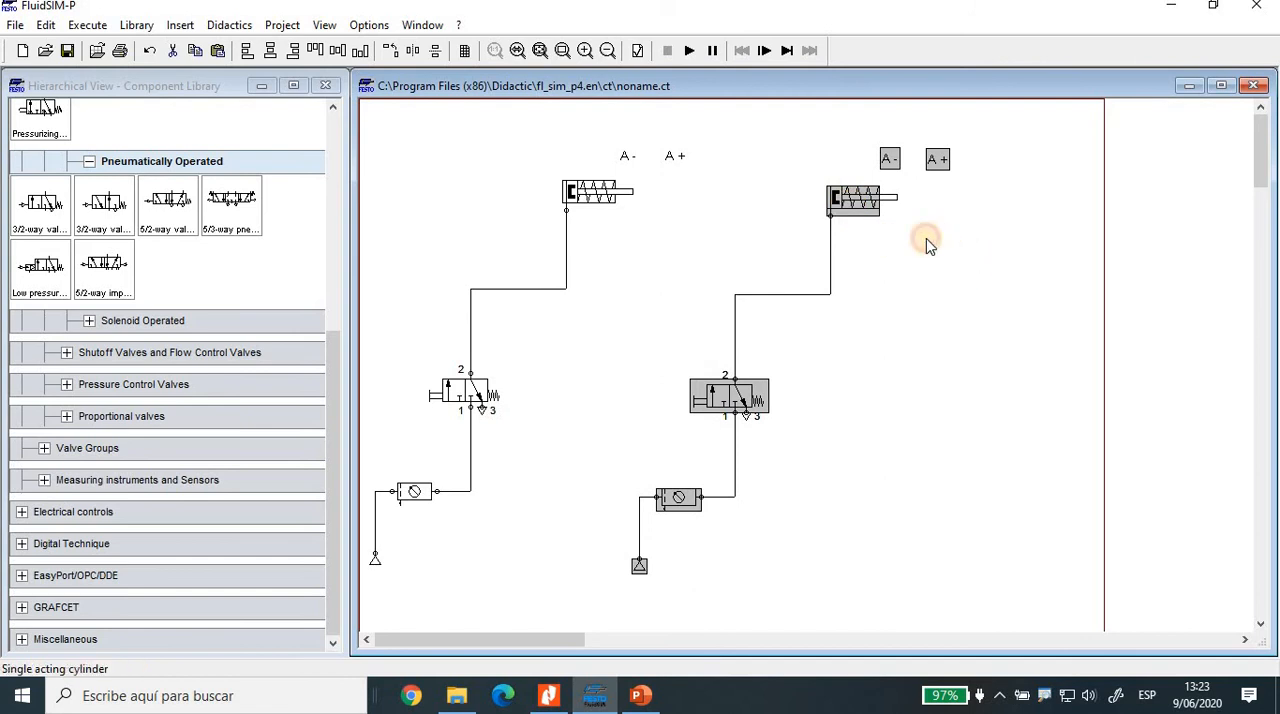
left_click(926, 241)
Step: Delete the line between the copied cylinder and its pushbutton valve, and move that valve slightly down
left_click(857, 206)
left_click_drag(792, 143, 1000, 260)
left_click_drag(681, 287, 811, 473)
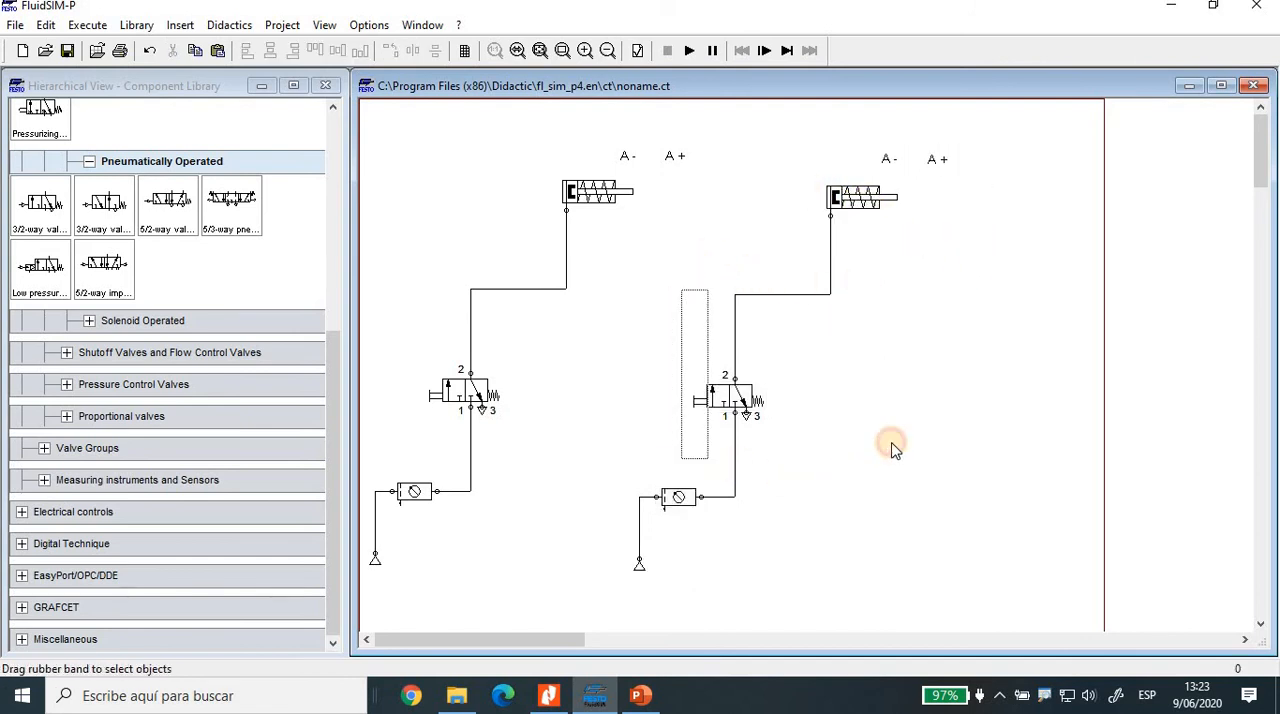
left_click(901, 399)
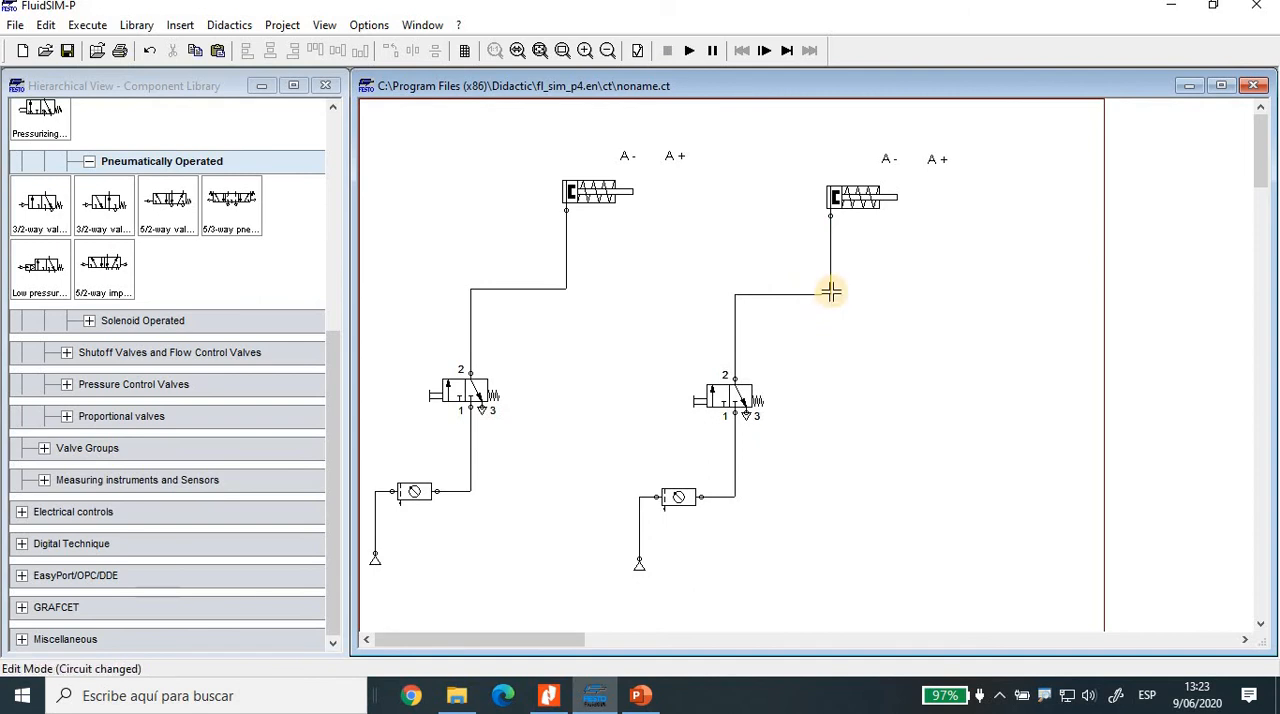
left_click(834, 297)
key("Delete")
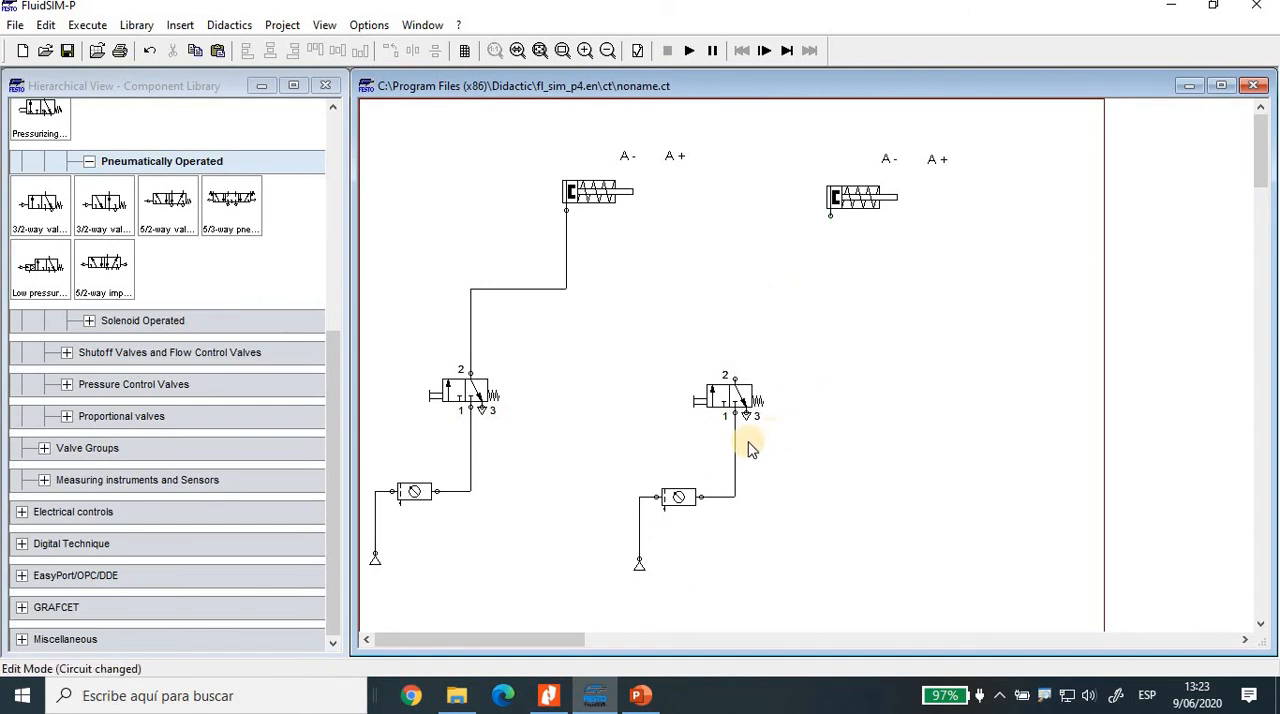
left_click_drag(736, 397, 736, 420)
left_click(859, 398)
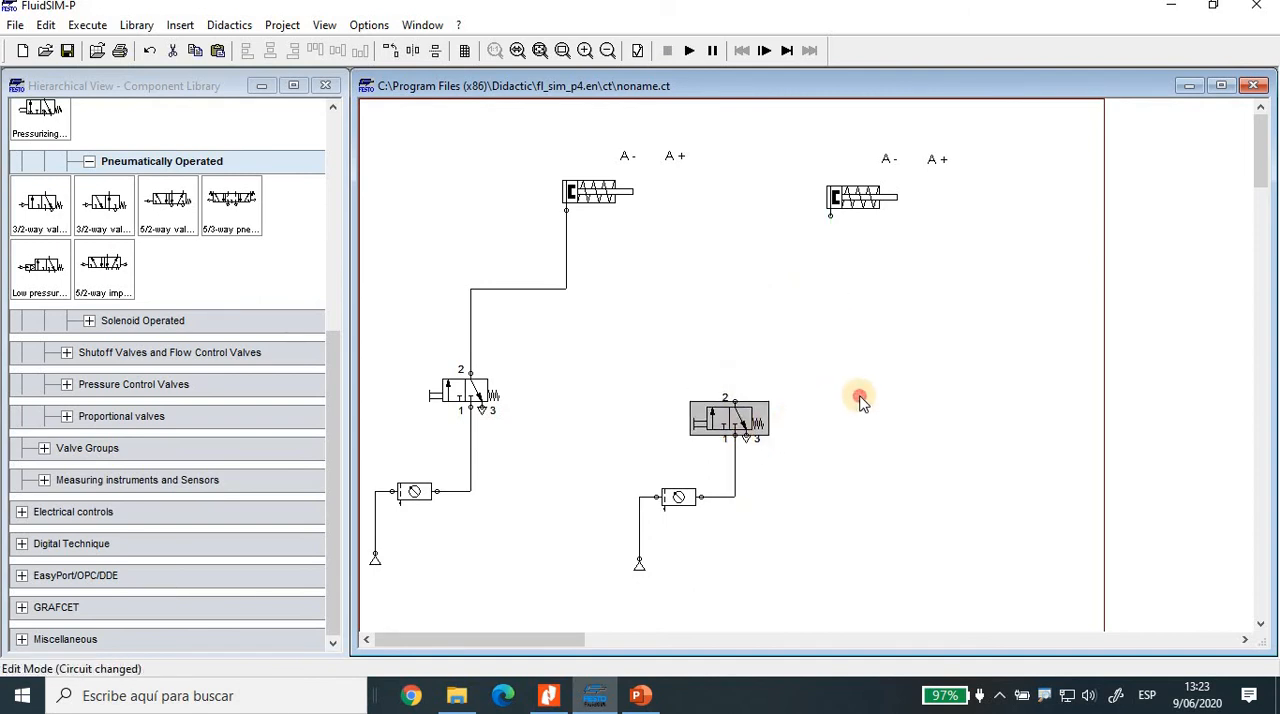
Step: Insert a pneumatically operated 3/2-way valve from the Frequently Used Way Valves between the copied cylinder and its pushbutton valve
left_click(89, 161)
scroll(86, 297, "up", 2)
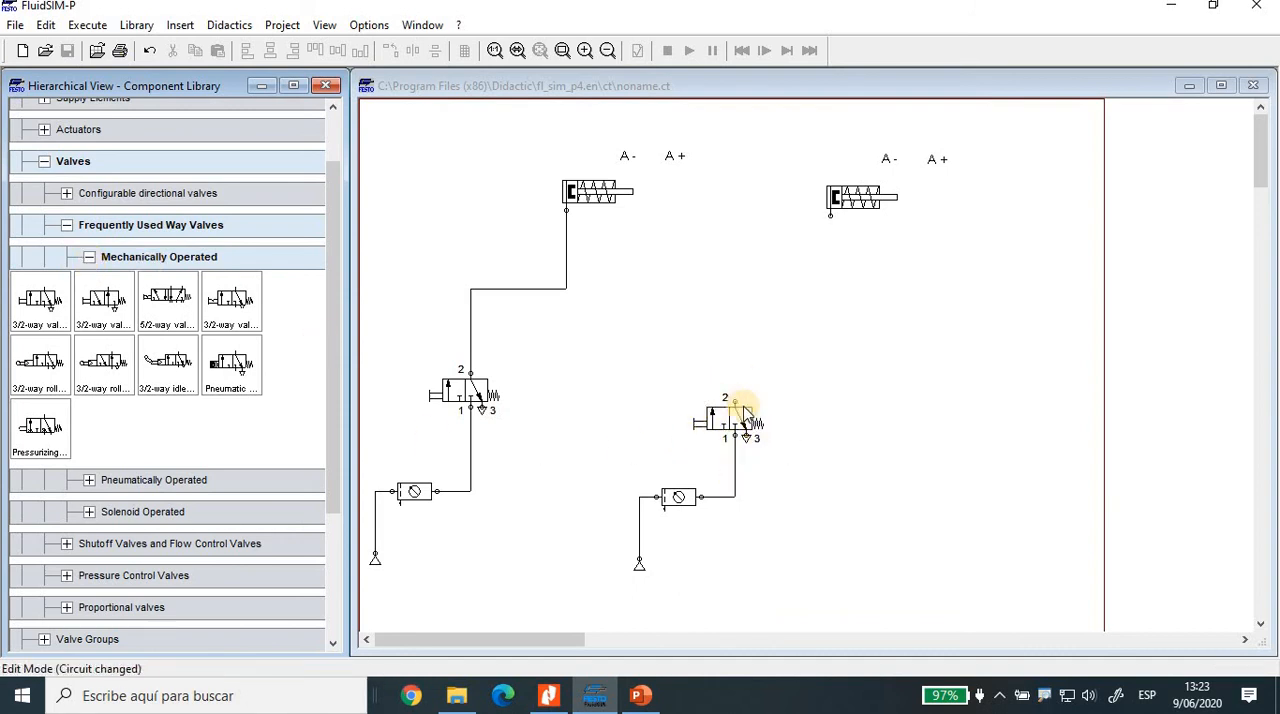
left_click(89, 257)
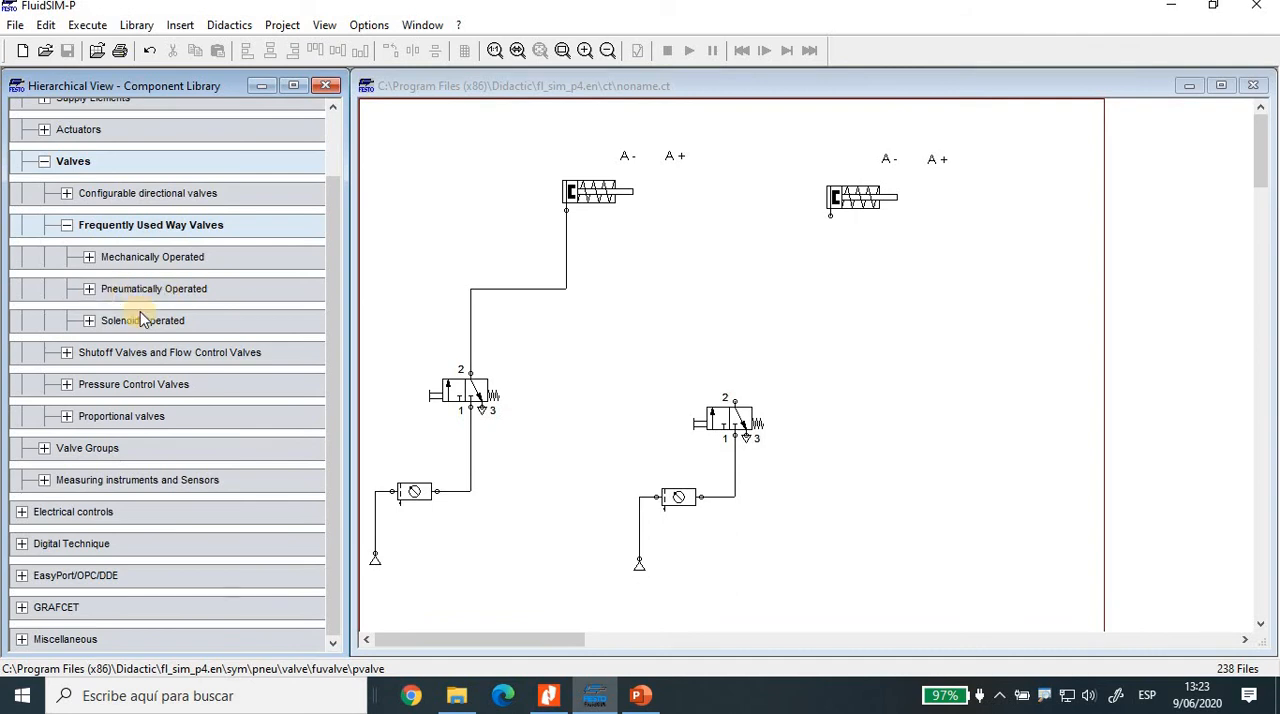
left_click(88, 289)
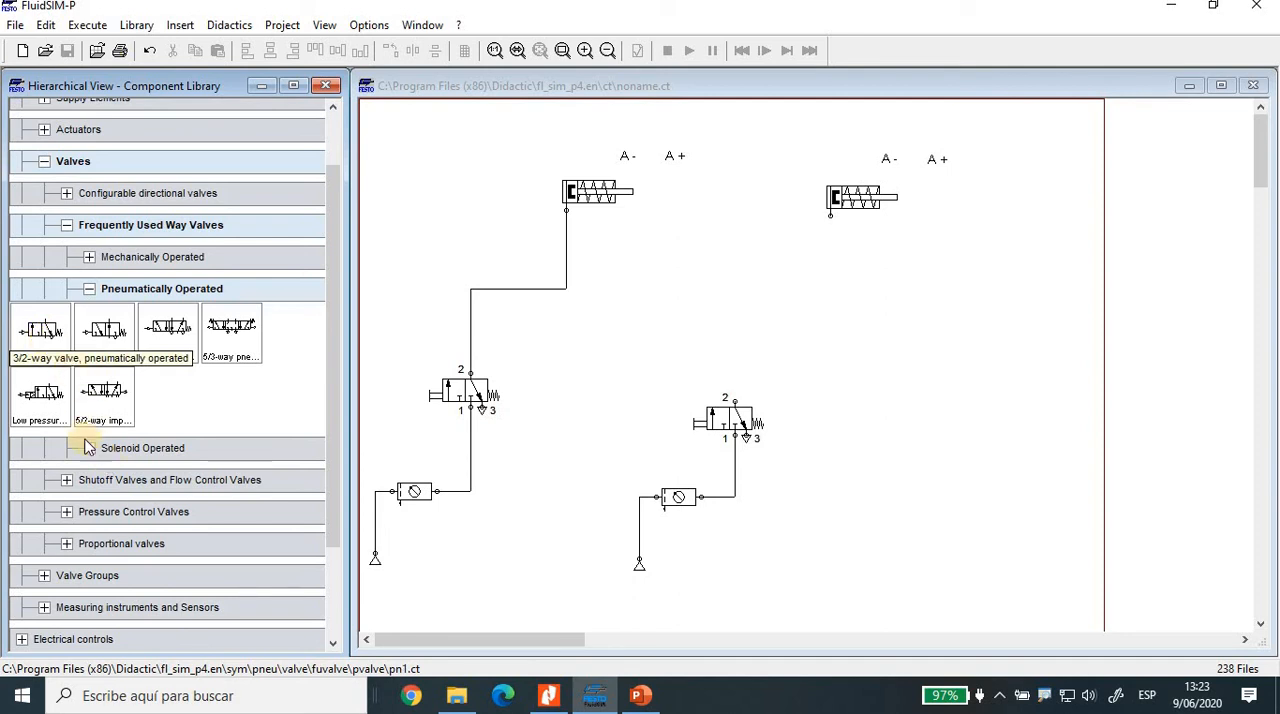
left_click(42, 335)
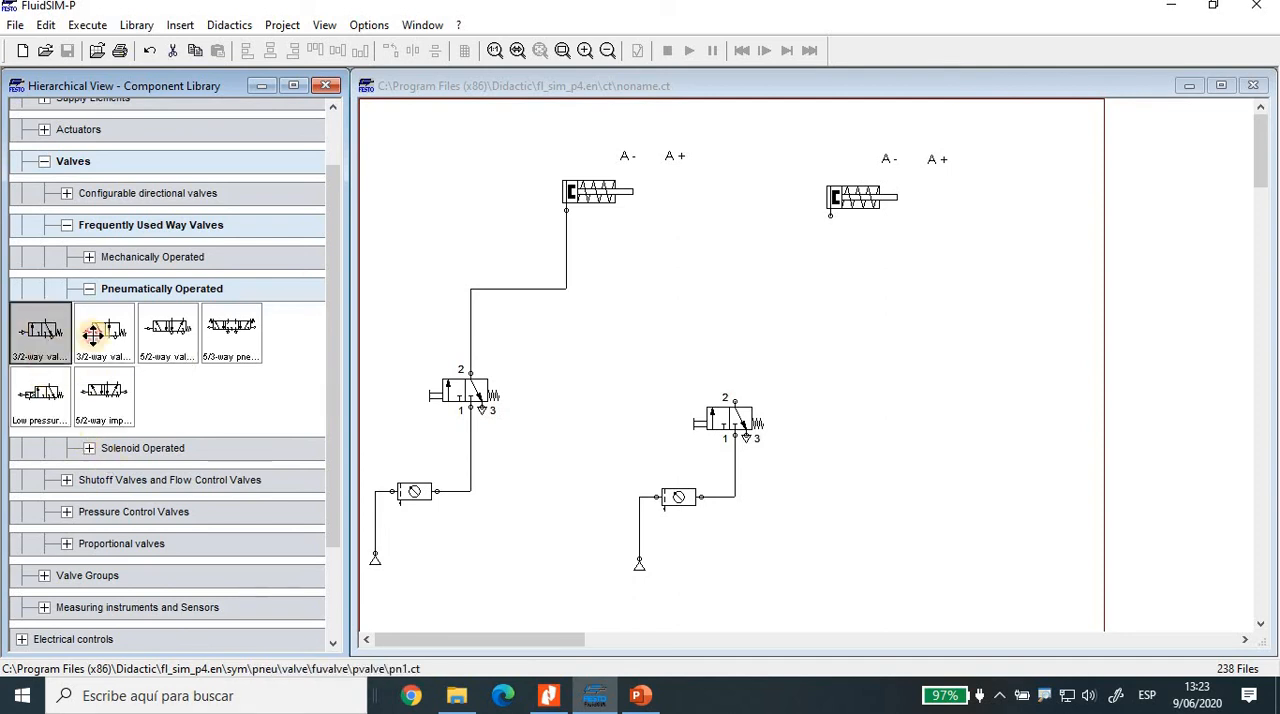
left_click_drag(92, 335, 835, 321)
left_click(933, 320)
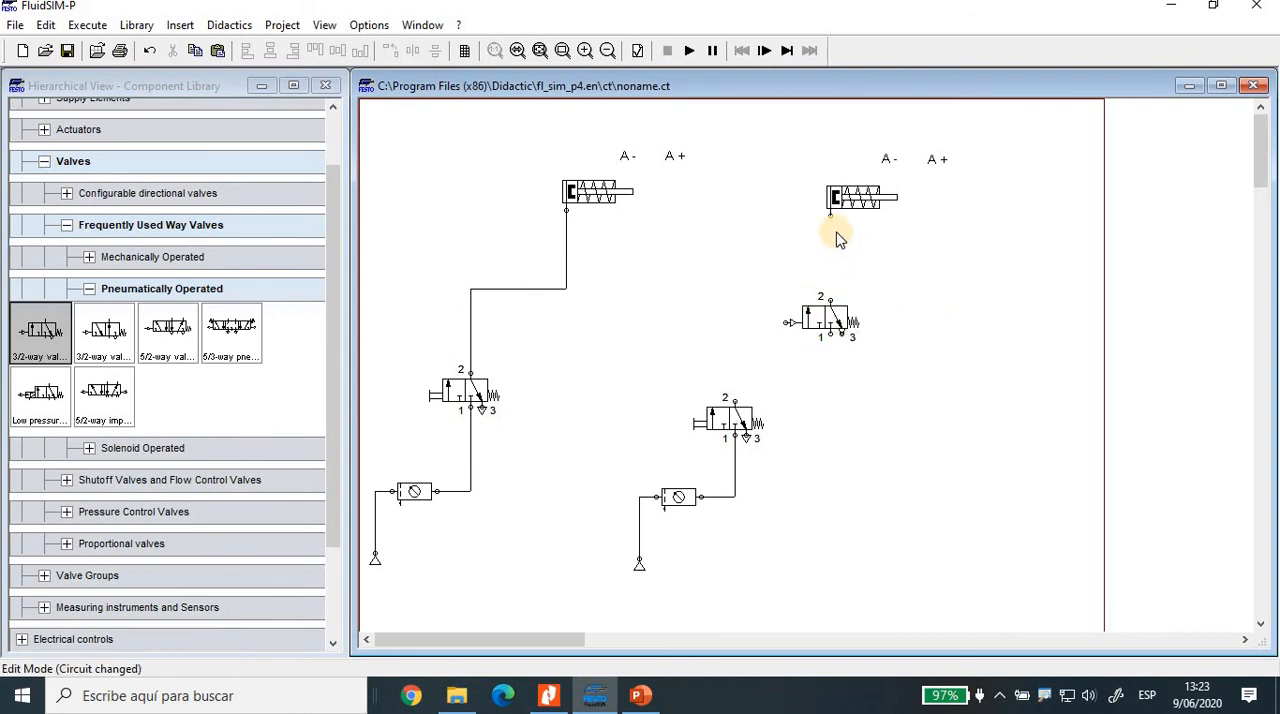
Step: Connect the pneumatic valve's port 2 to the cylinder, its pilot port to the pushbutton valve's port 2, and port 1 to the supply line
left_click_drag(829, 220, 830, 300)
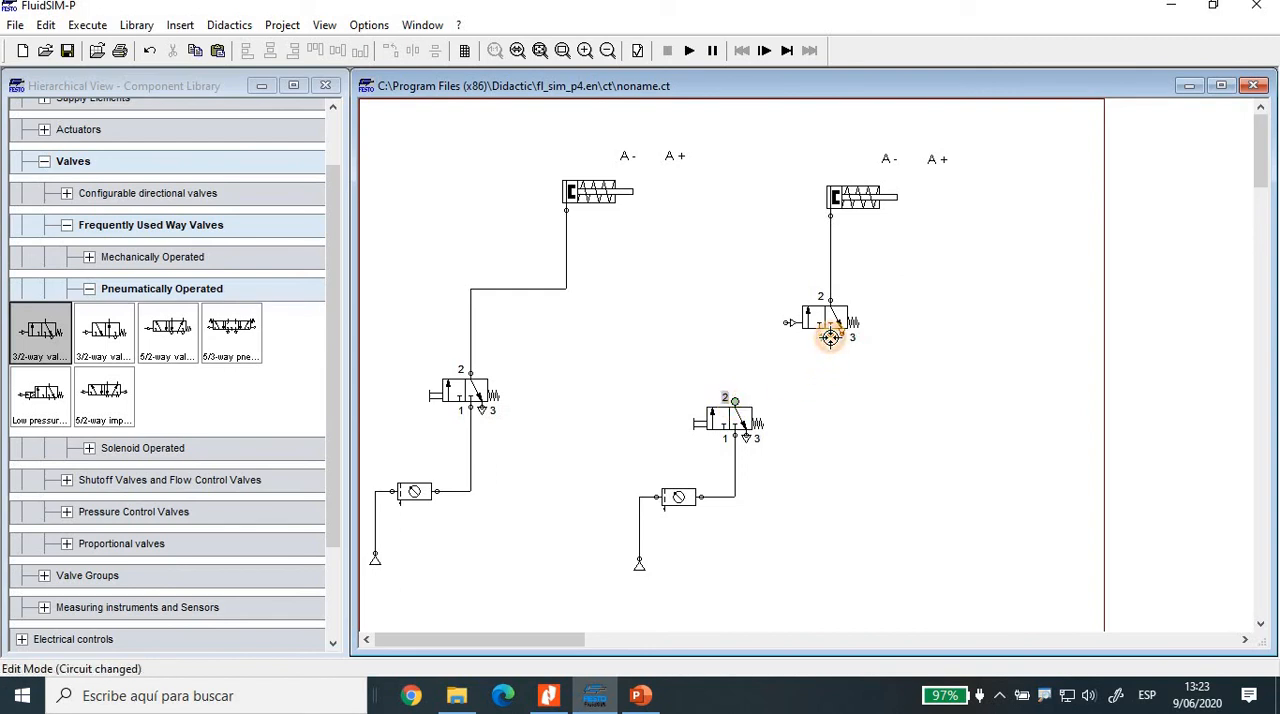
mouse_move(830, 338)
left_mouse_down()
mouse_move(788, 345)
mouse_move(735, 401)
left_mouse_up()
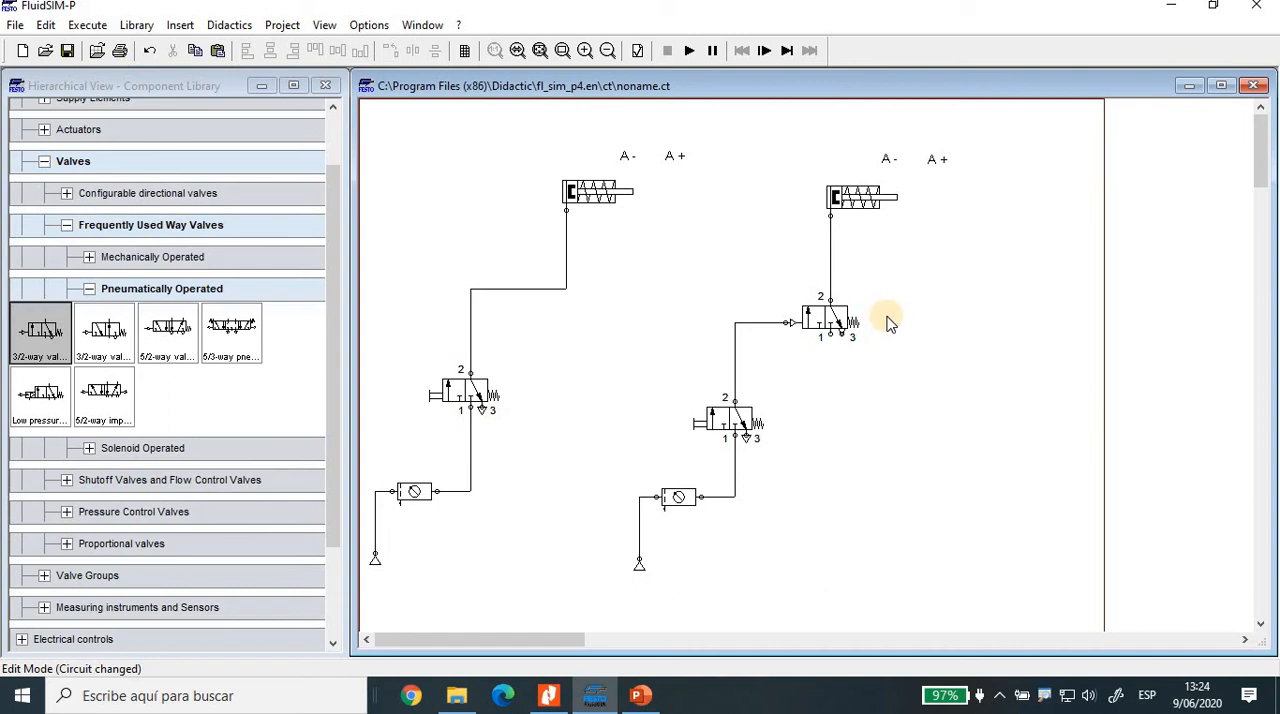
left_click(785, 322)
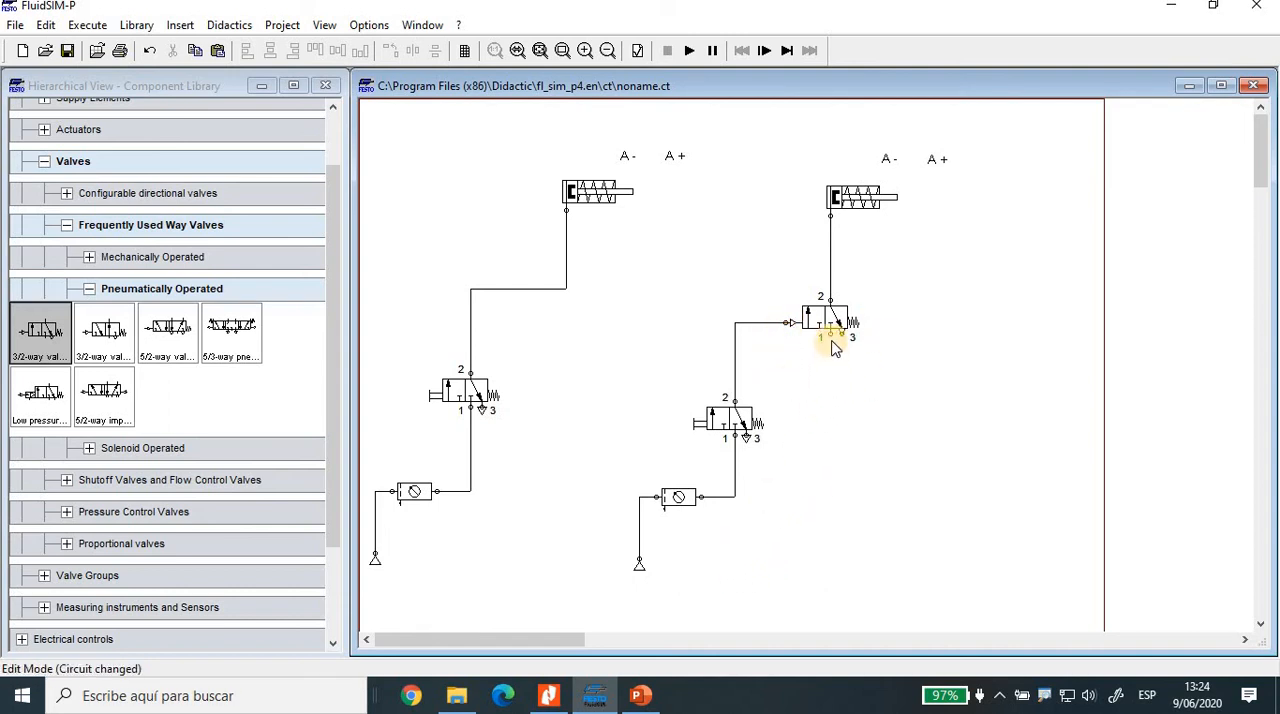
left_click(736, 496)
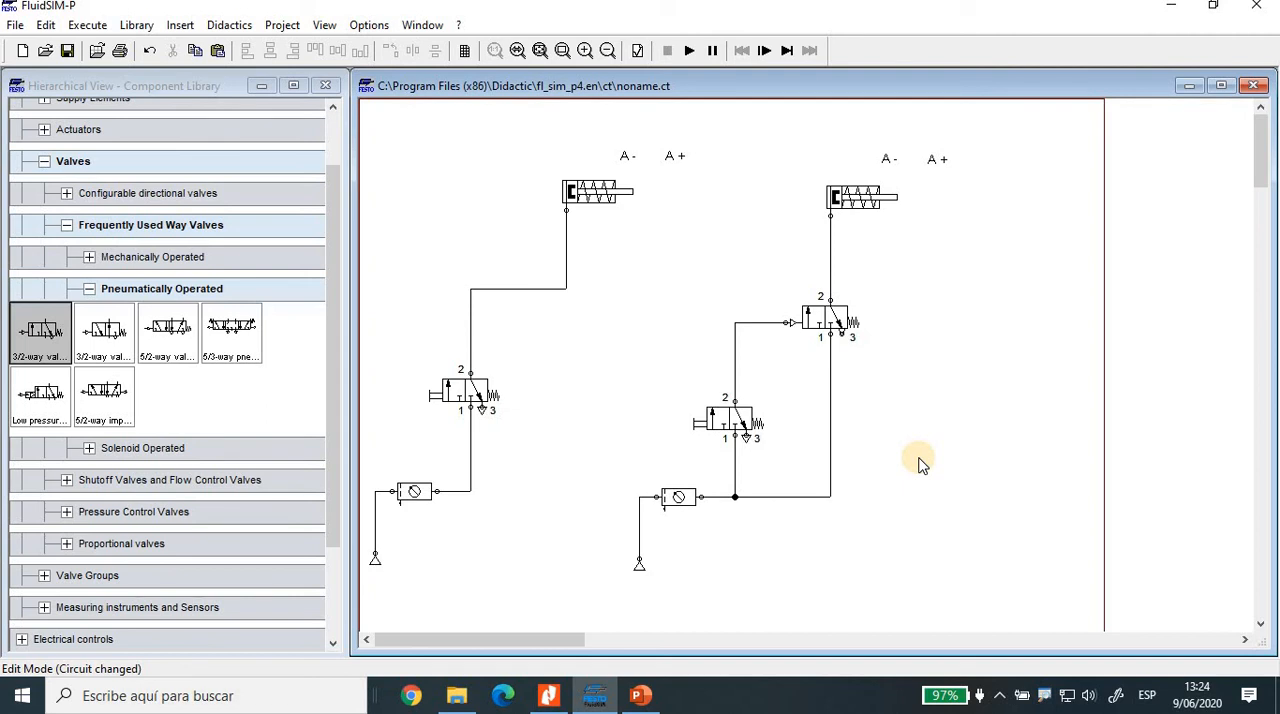
Step: Examine the ports and connections of the copied circuit's two 3/2-way valves up close
left_click(841, 333)
scroll(930, 360, "up", 3)
scroll(1088, 403, "down", 2)
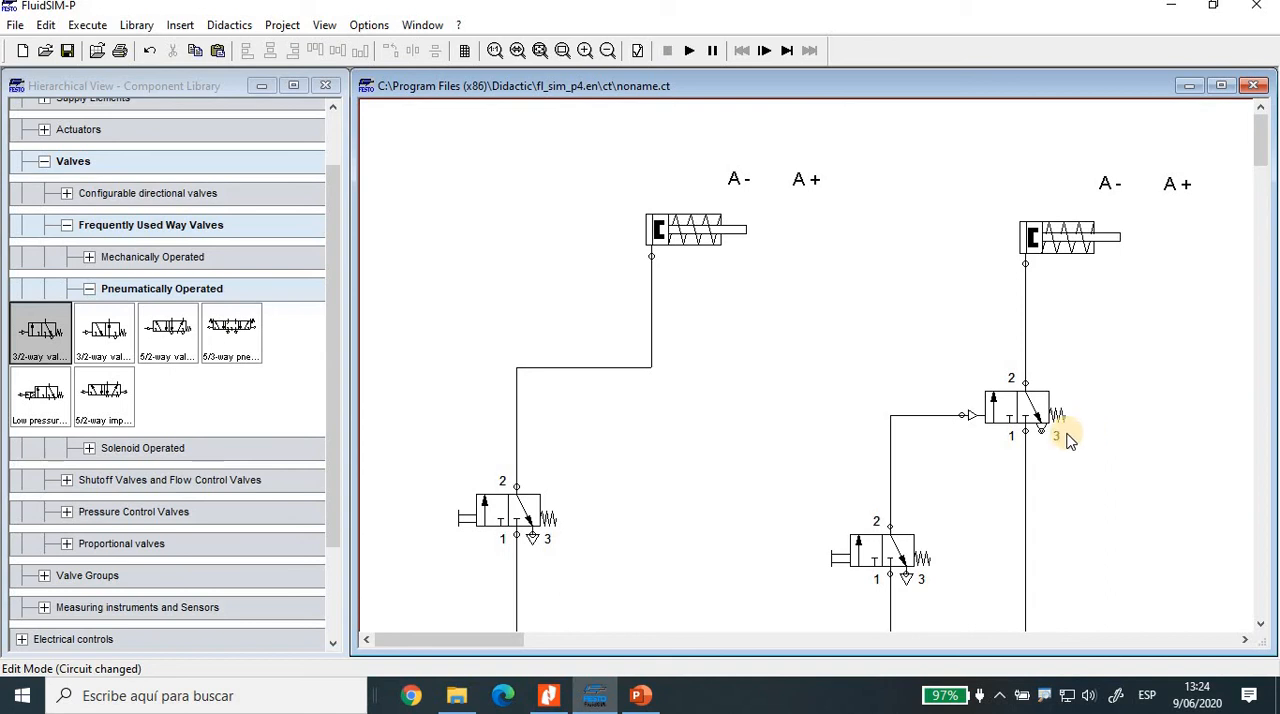
scroll(1137, 466, "up", 1)
scroll(1137, 466, "down", 2)
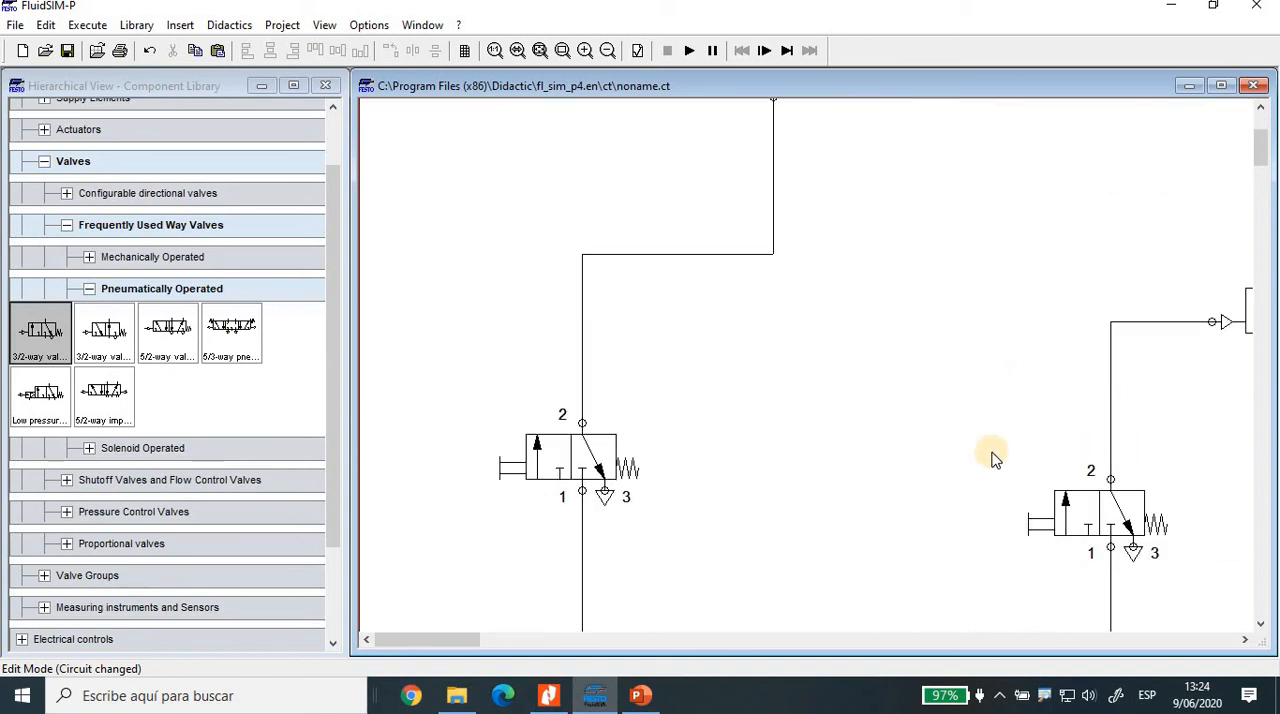
scroll(975, 470, "down", 1)
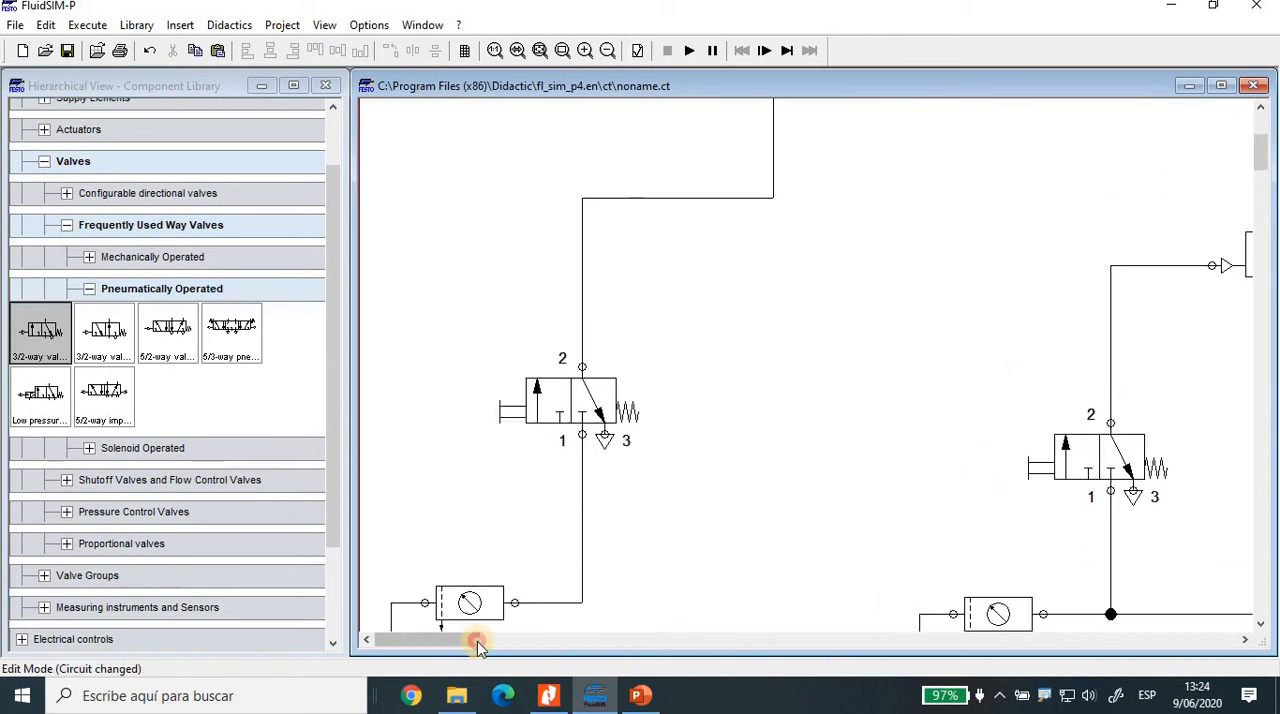
left_click_drag(477, 645, 522, 643)
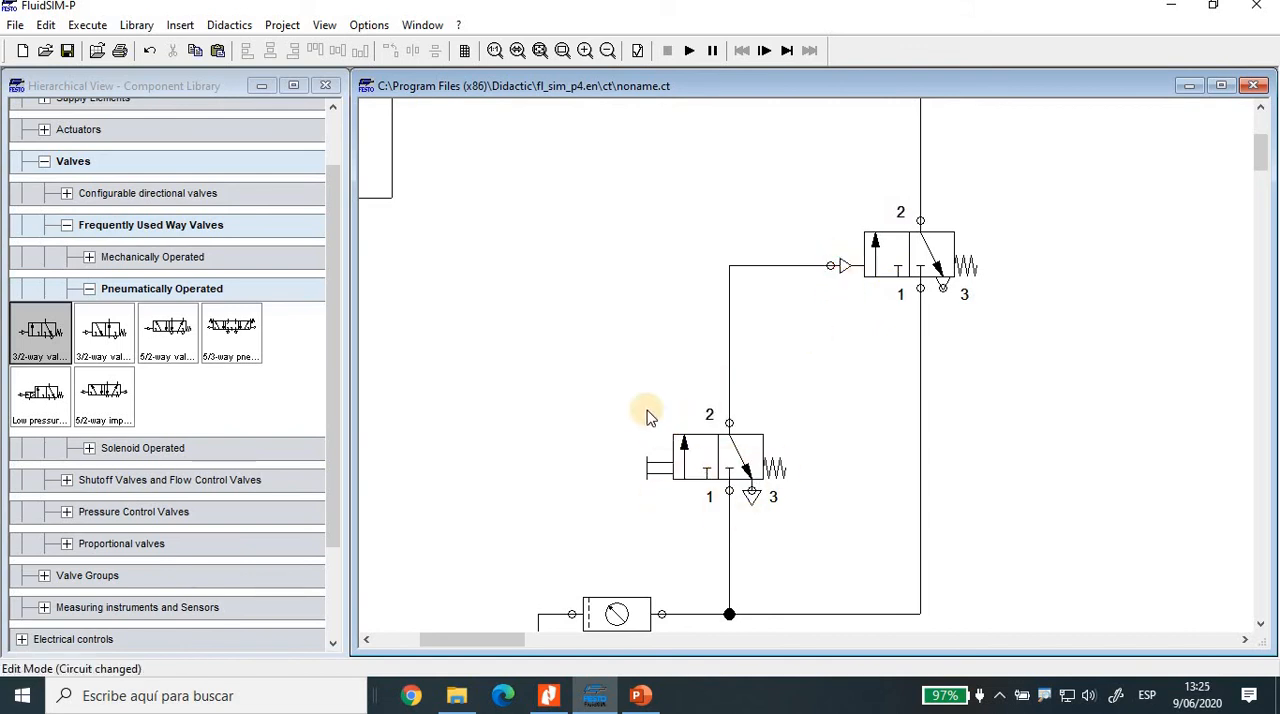
Step: Start the screen drawing mode and frame both 3/2-way valves, the pilot port and the pushbutton in blue
left_click(1045, 695)
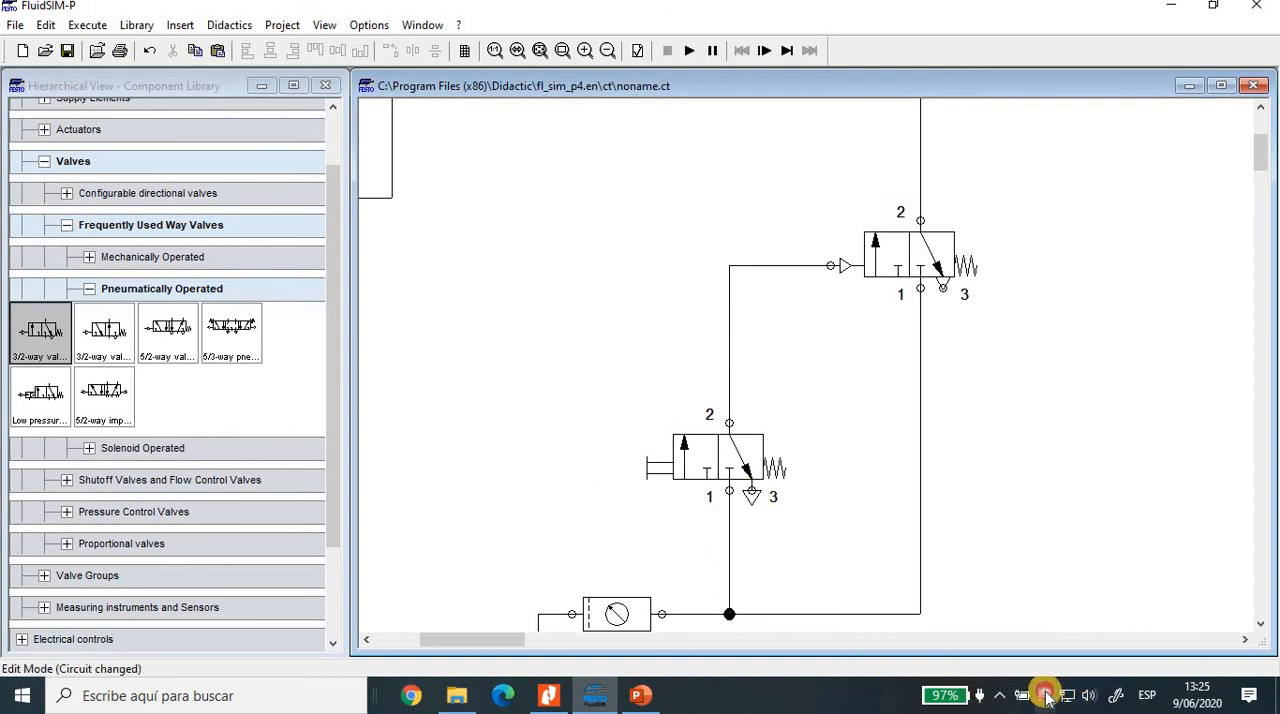
left_click(1082, 632)
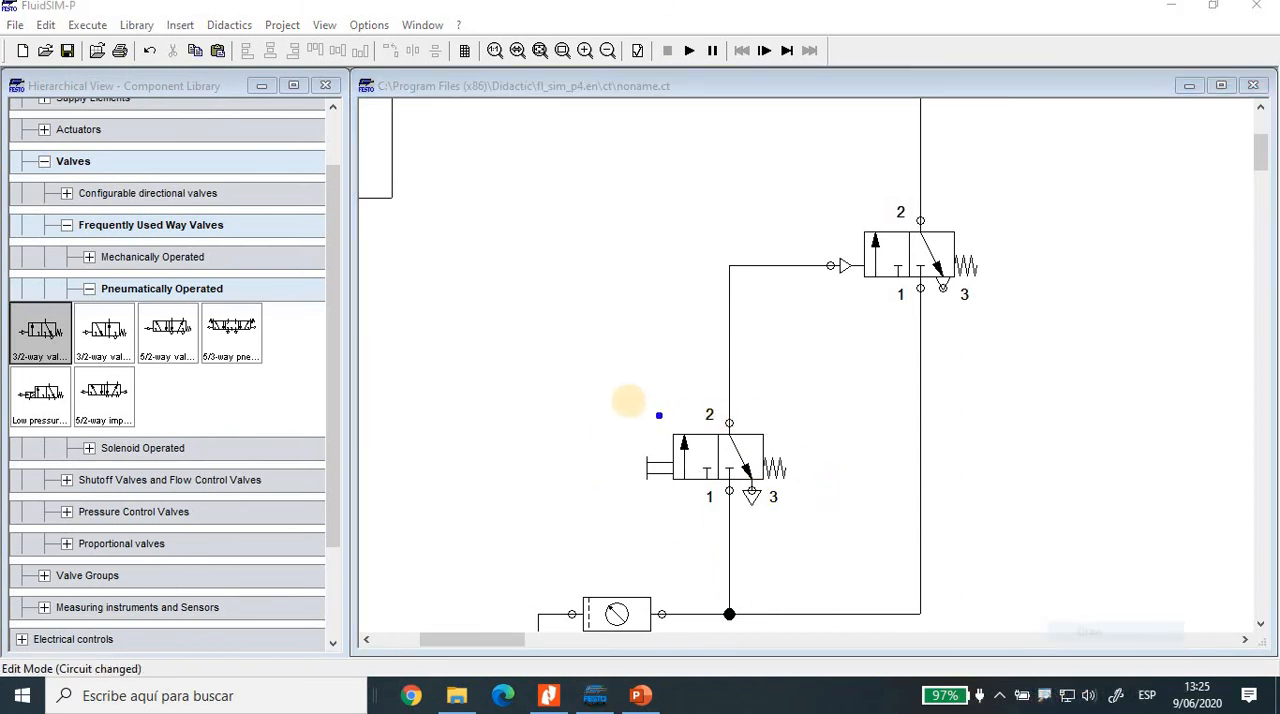
left_click_drag(628, 400, 803, 526)
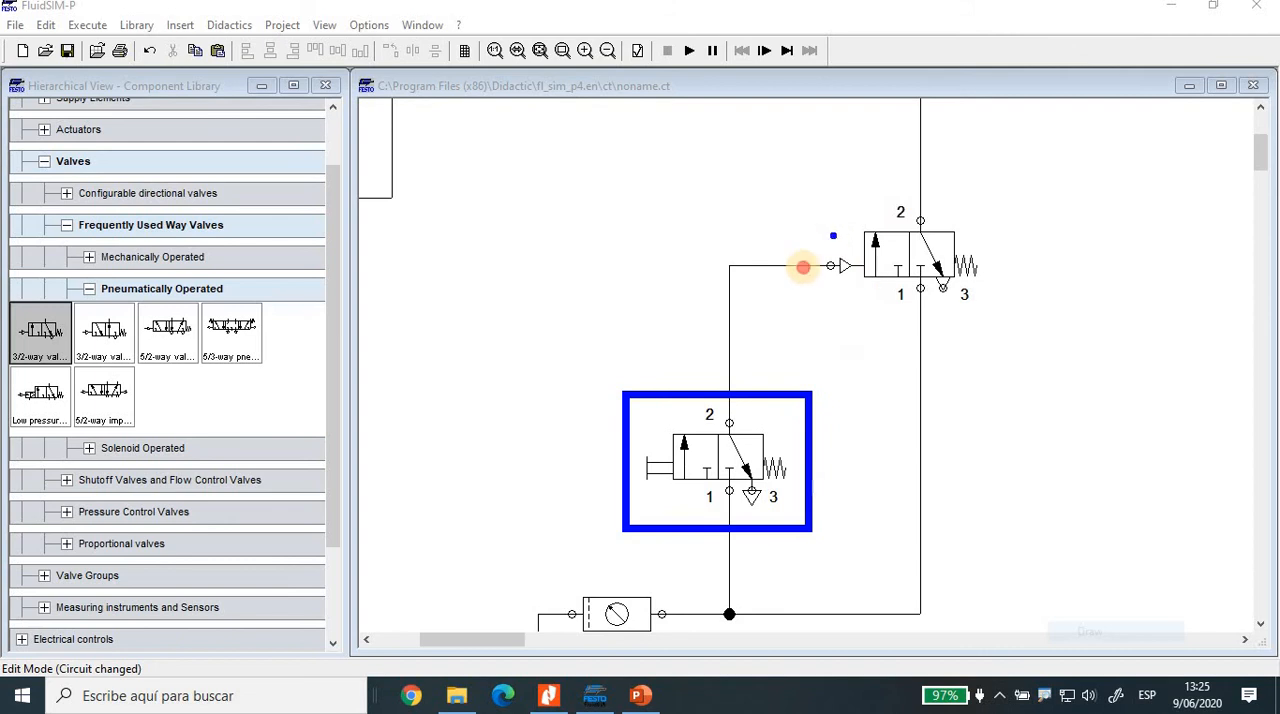
left_click_drag(801, 185, 1002, 333)
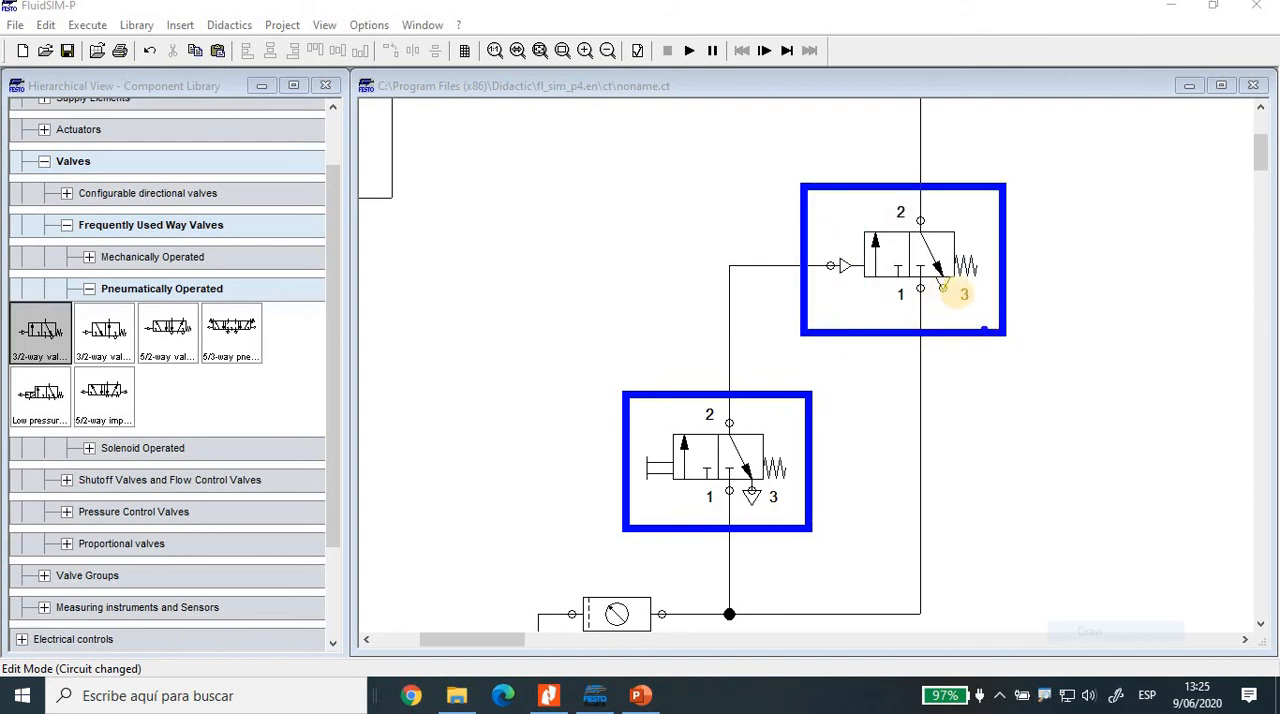
mouse_move(815, 238)
left_mouse_down()
mouse_move(828, 281)
mouse_move(858, 286)
left_mouse_up()
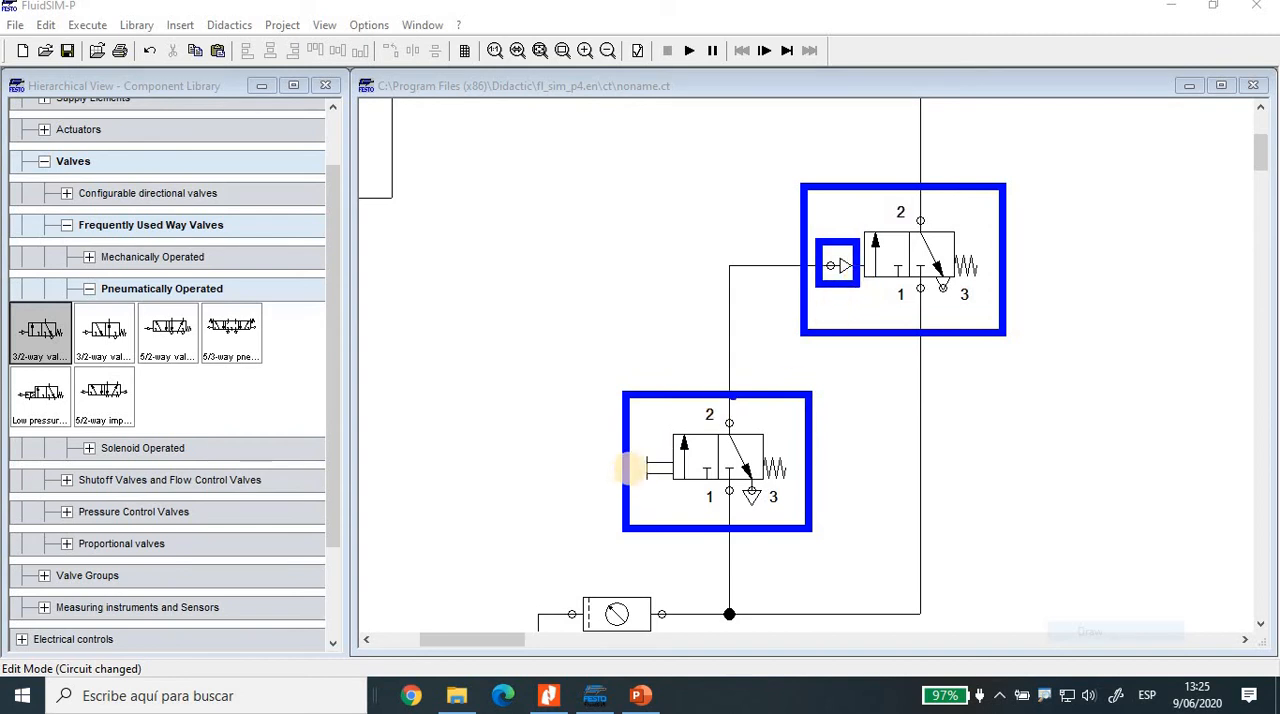
left_click_drag(636, 446, 677, 491)
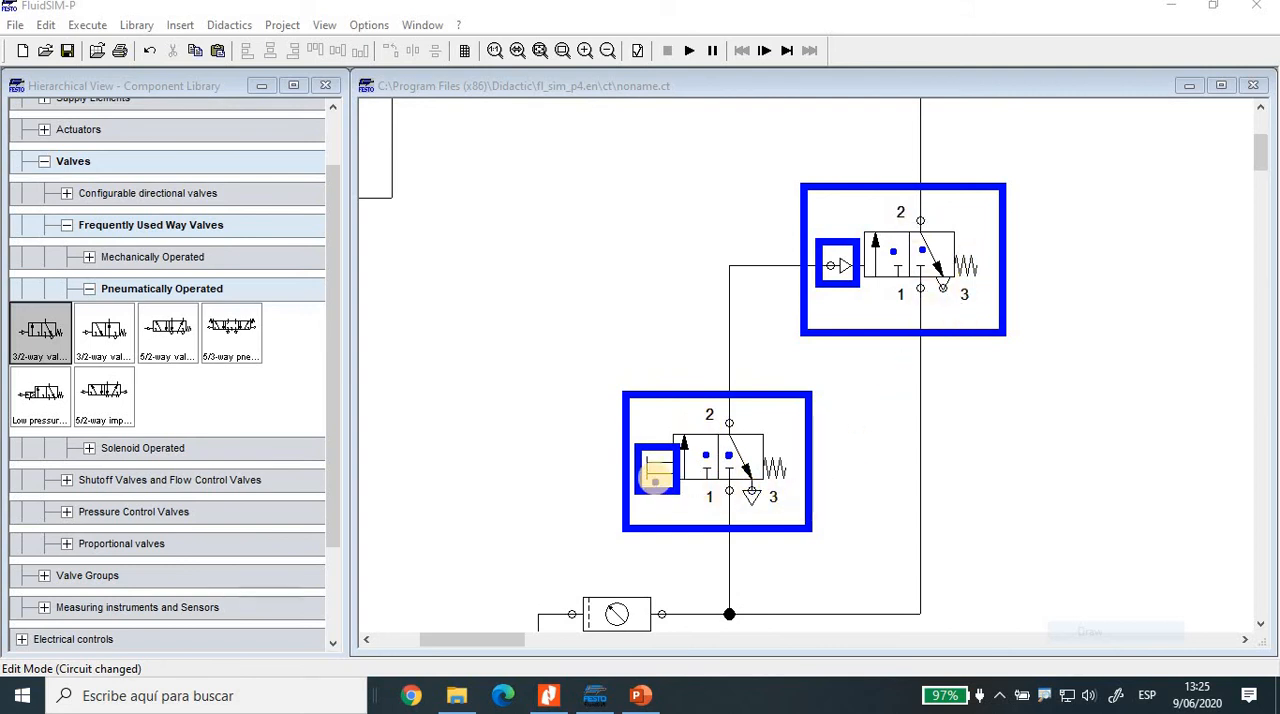
Step: Draw an arrow to the pushbutton and a mark above the pilot port, and exit the screen drawing mode
mouse_move(656, 408)
left_mouse_down()
mouse_move(662, 426)
mouse_move(704, 330)
left_mouse_up()
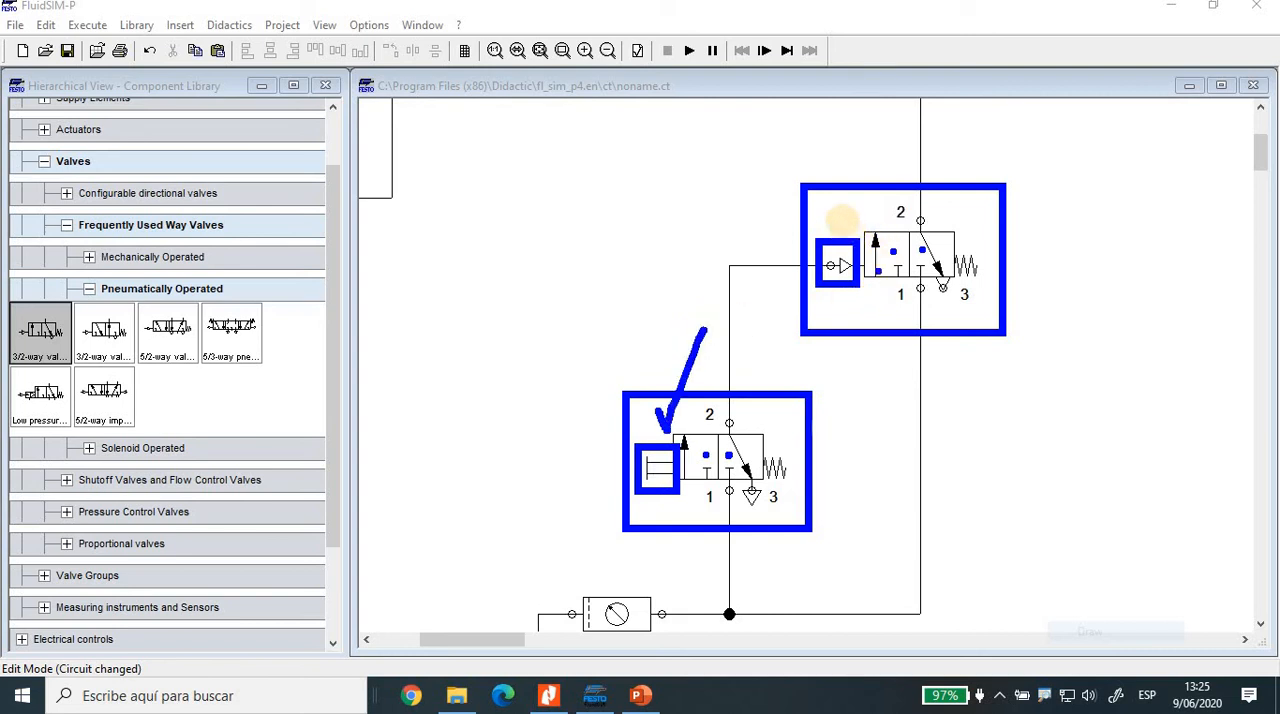
mouse_move(837, 213)
left_mouse_down()
mouse_move(852, 196)
mouse_move(853, 228)
left_mouse_up()
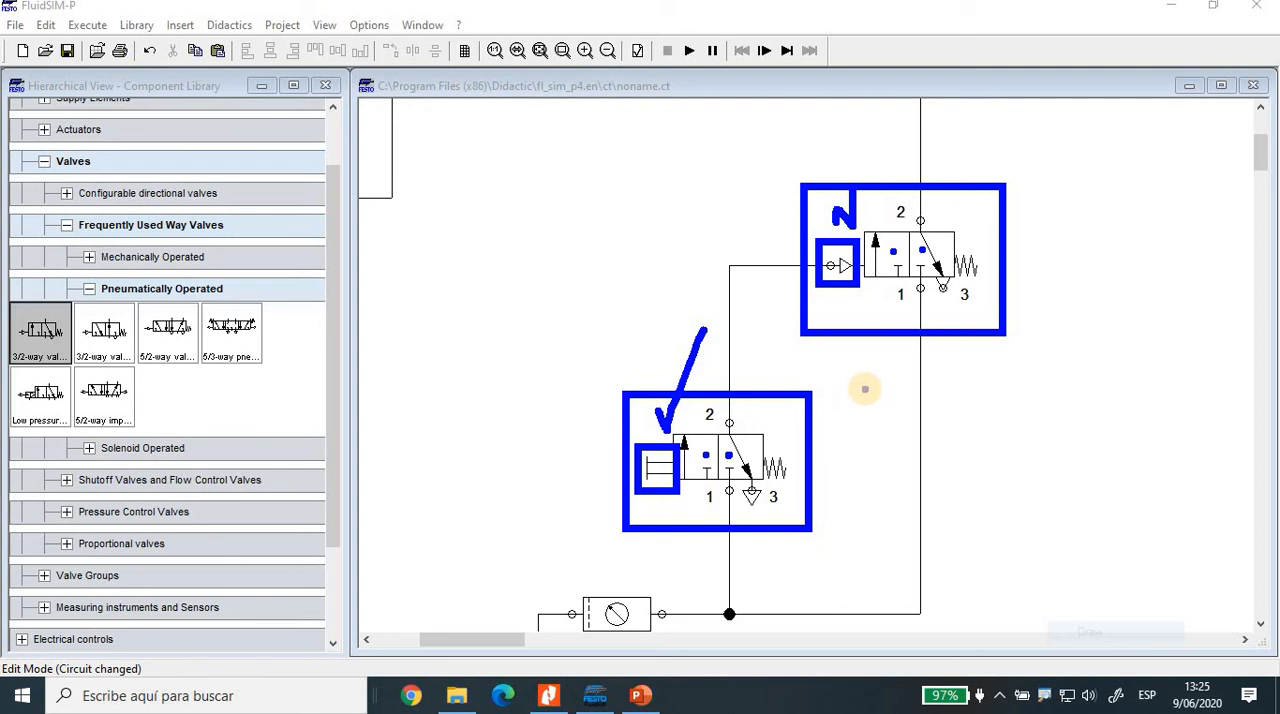
left_click(865, 389)
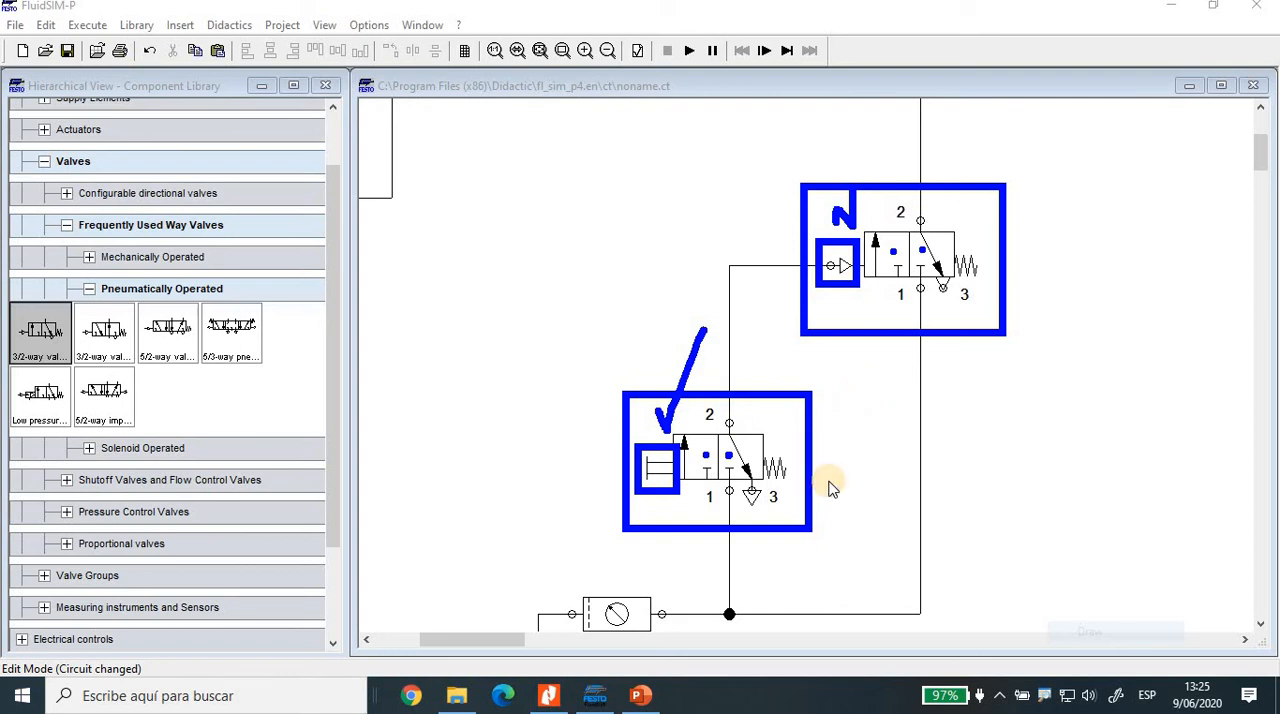
key("Escape")
Step: Move the pneumatically operated 3/2-way valve slightly down, closer to the pushbutton valve
left_click_drag(828, 267, 831, 366)
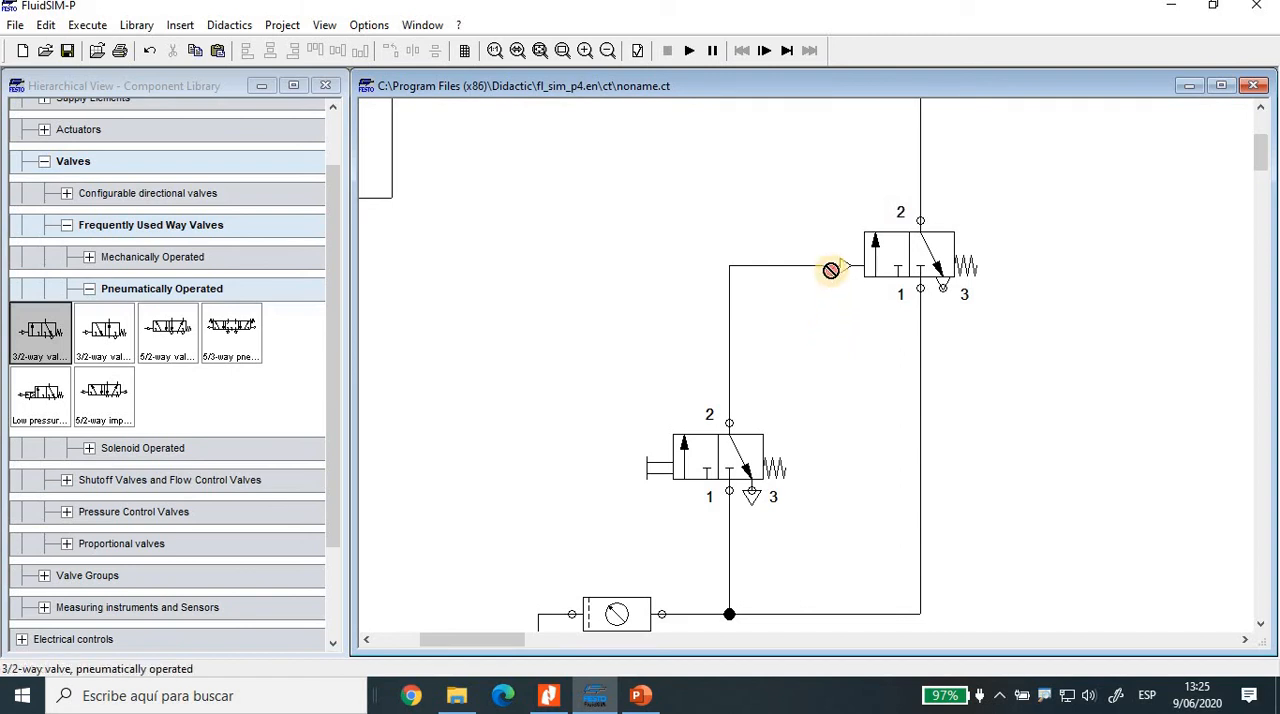
left_click_drag(857, 263, 857, 286)
left_click(826, 324)
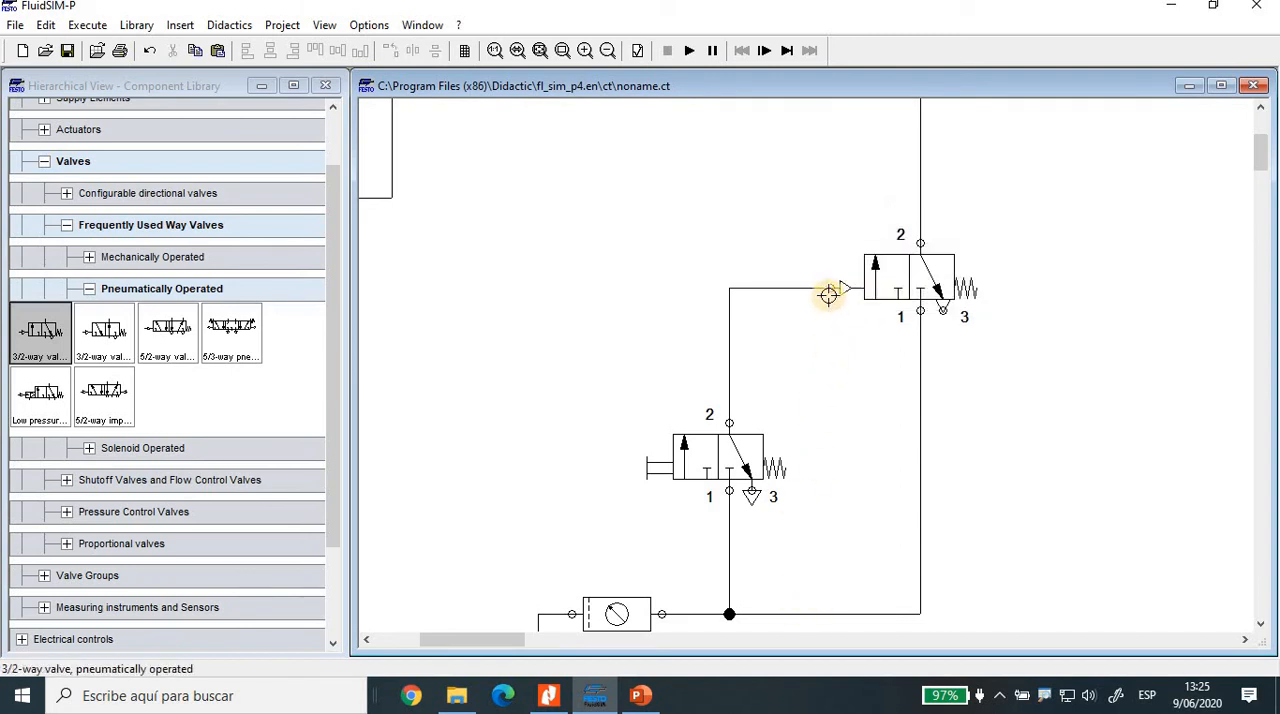
Step: Delete the line from the pushbutton valve's port 2 and connect the pilot port directly to the vertical supply line instead
left_click(728, 369)
key("Delete")
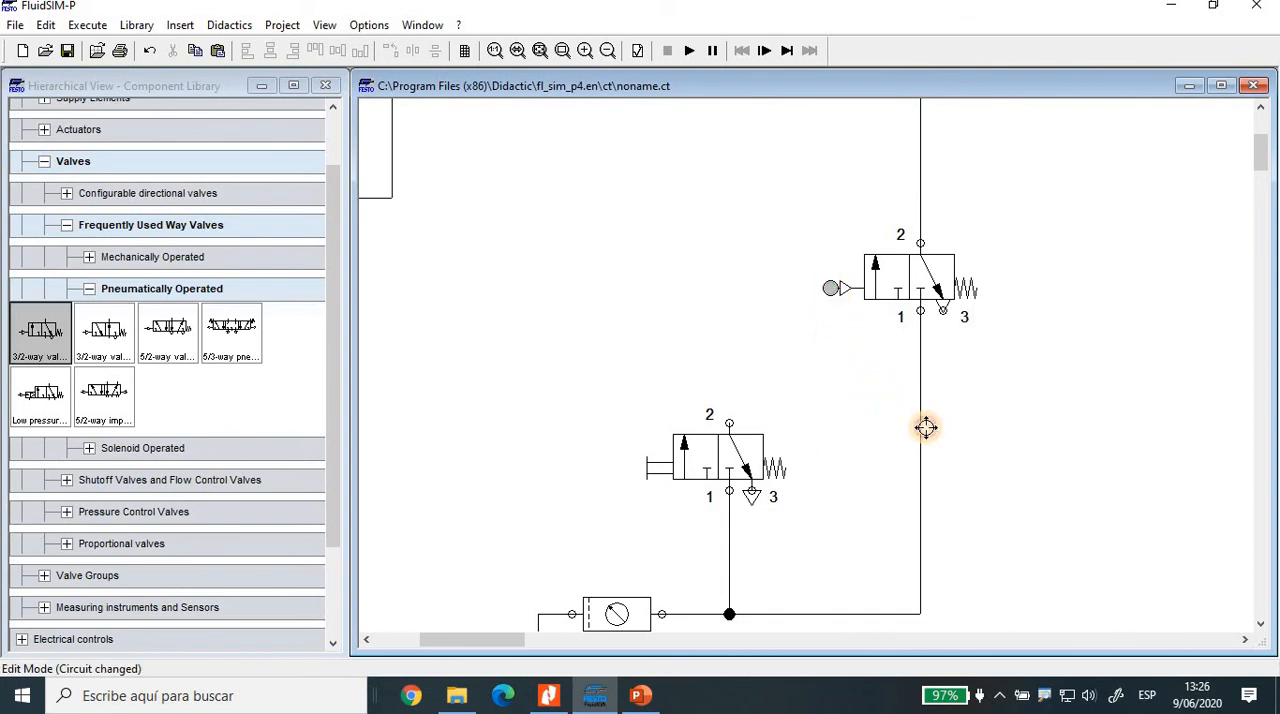
left_click_drag(921, 427, 921, 425)
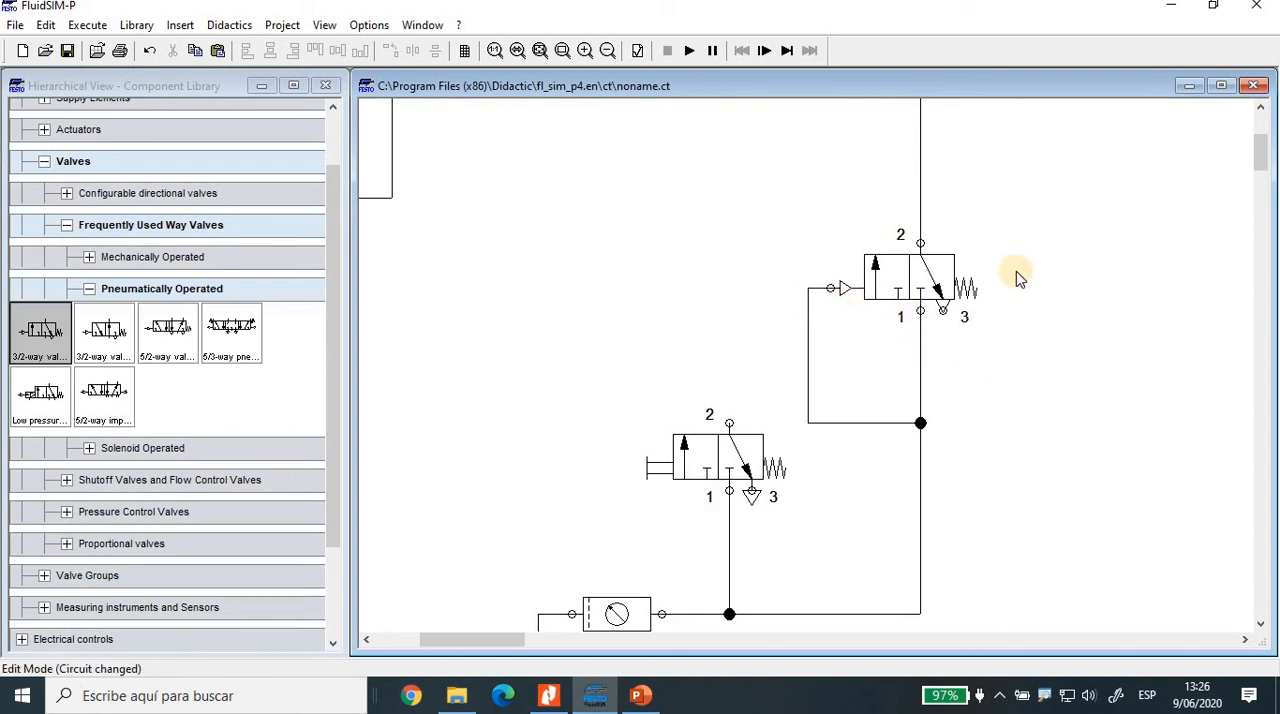
Step: Remove the direct pilot line and its junction, and reconnect the pushbutton valve's port 2 to the pilot port
left_click(883, 424)
key("Delete")
left_click_drag(904, 404, 948, 449)
key("Delete")
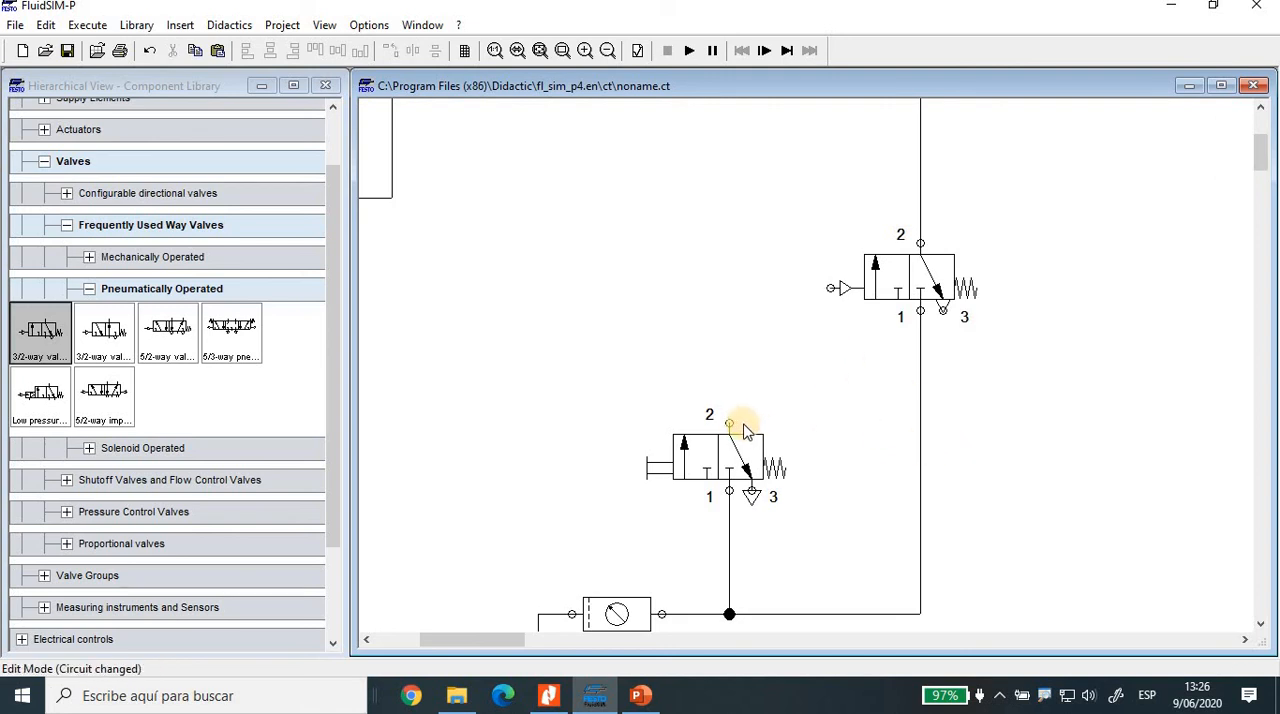
left_click_drag(729, 423, 830, 288)
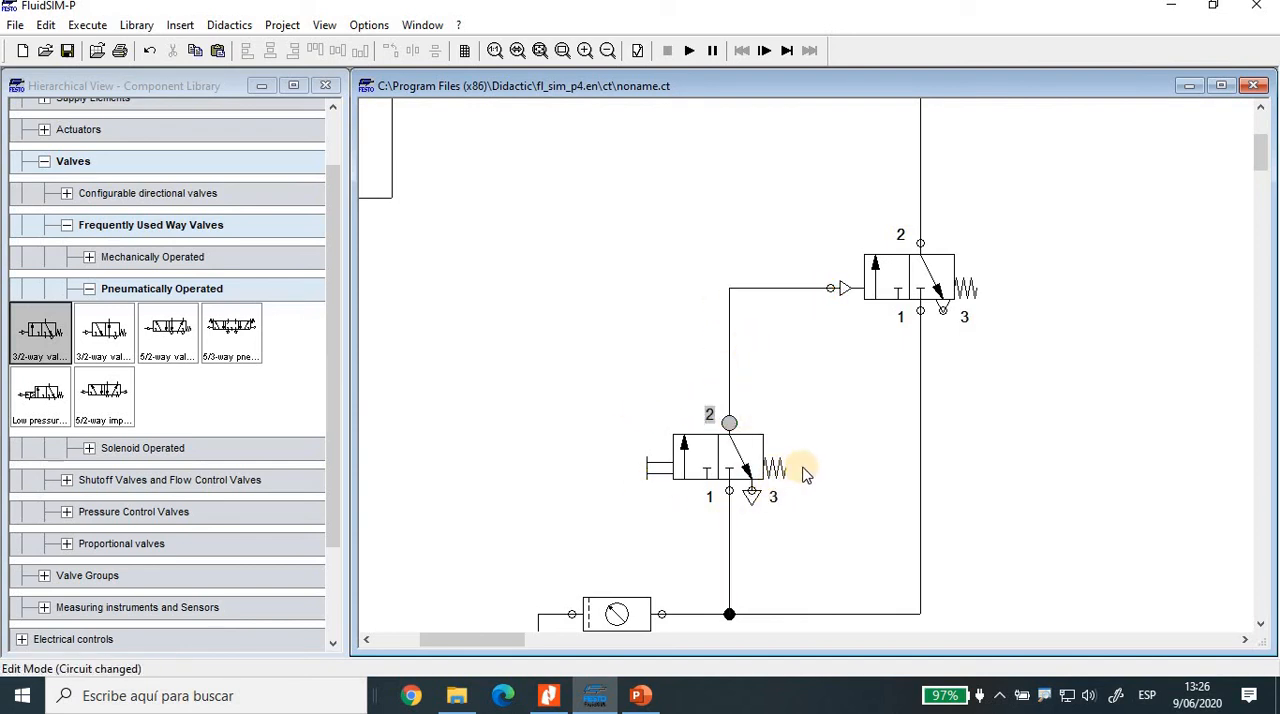
left_click(652, 492)
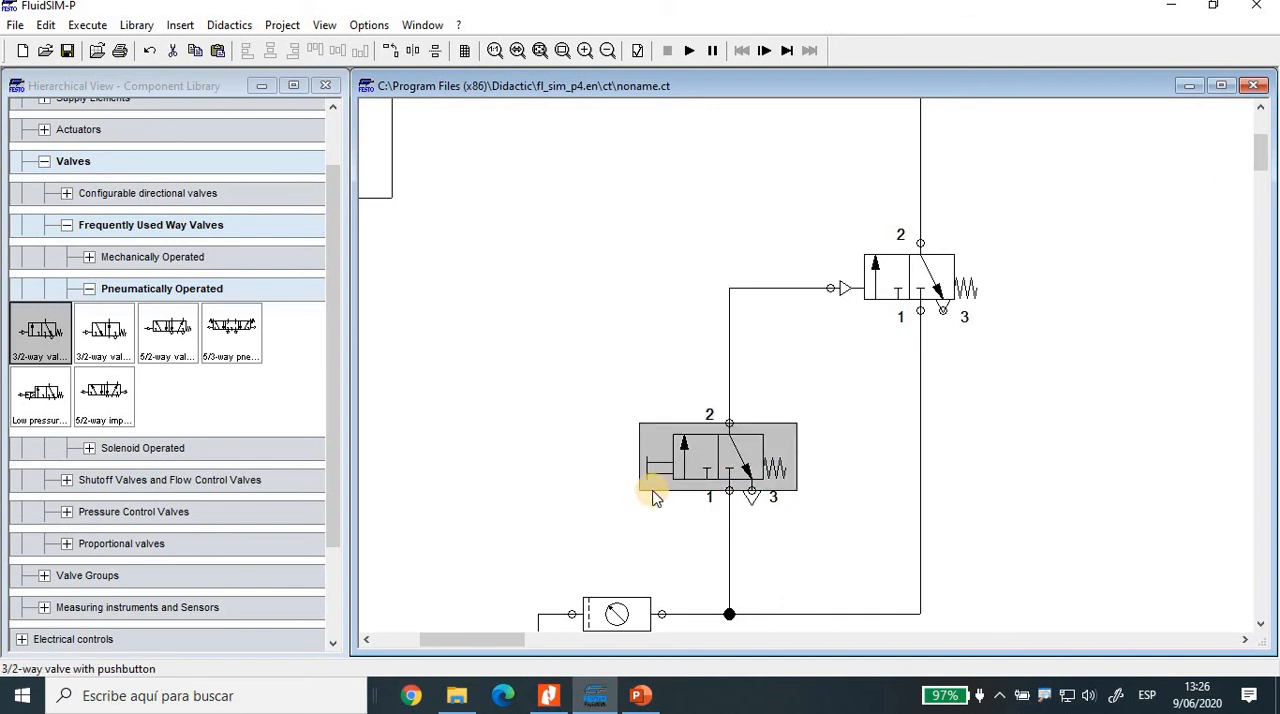
left_click(672, 508)
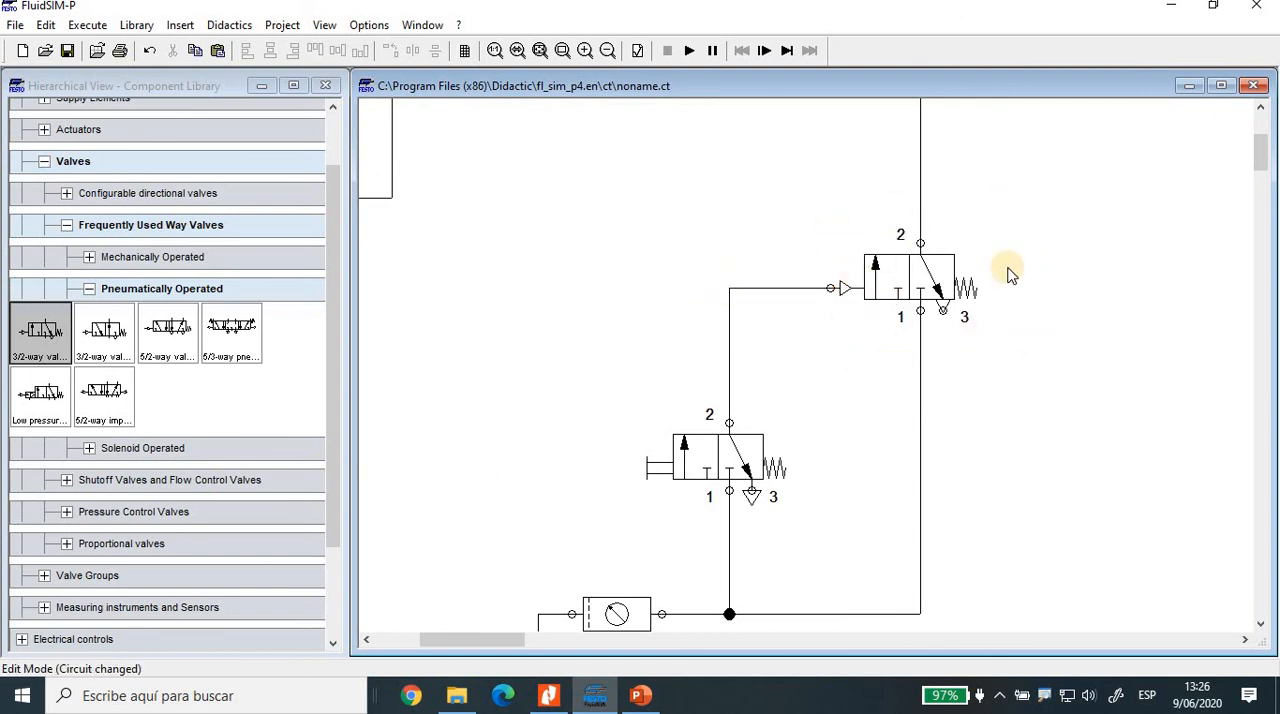
Step: Examine the indirect control circuit from cylinder to air supply beside the direct control circuit
scroll(1020, 282, "up", 1)
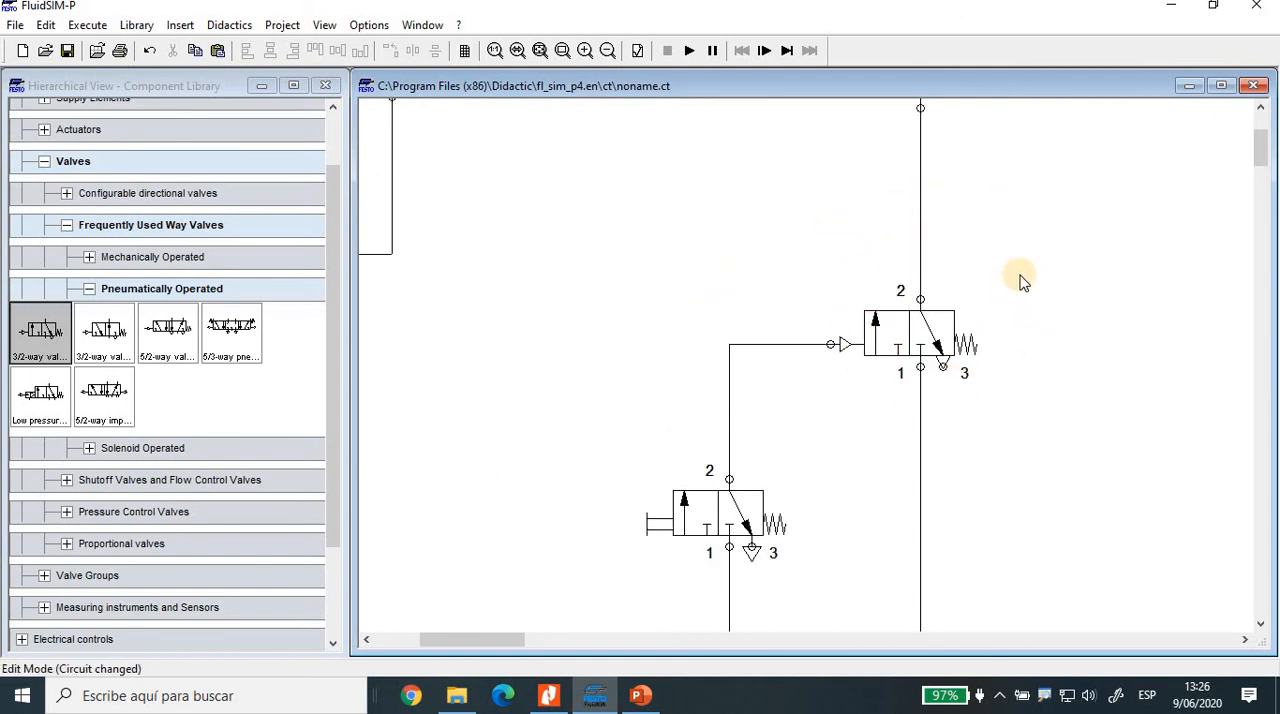
scroll(1020, 282, "up", 1)
scroll(1020, 280, "down", 1)
scroll(1020, 278, "up", 1)
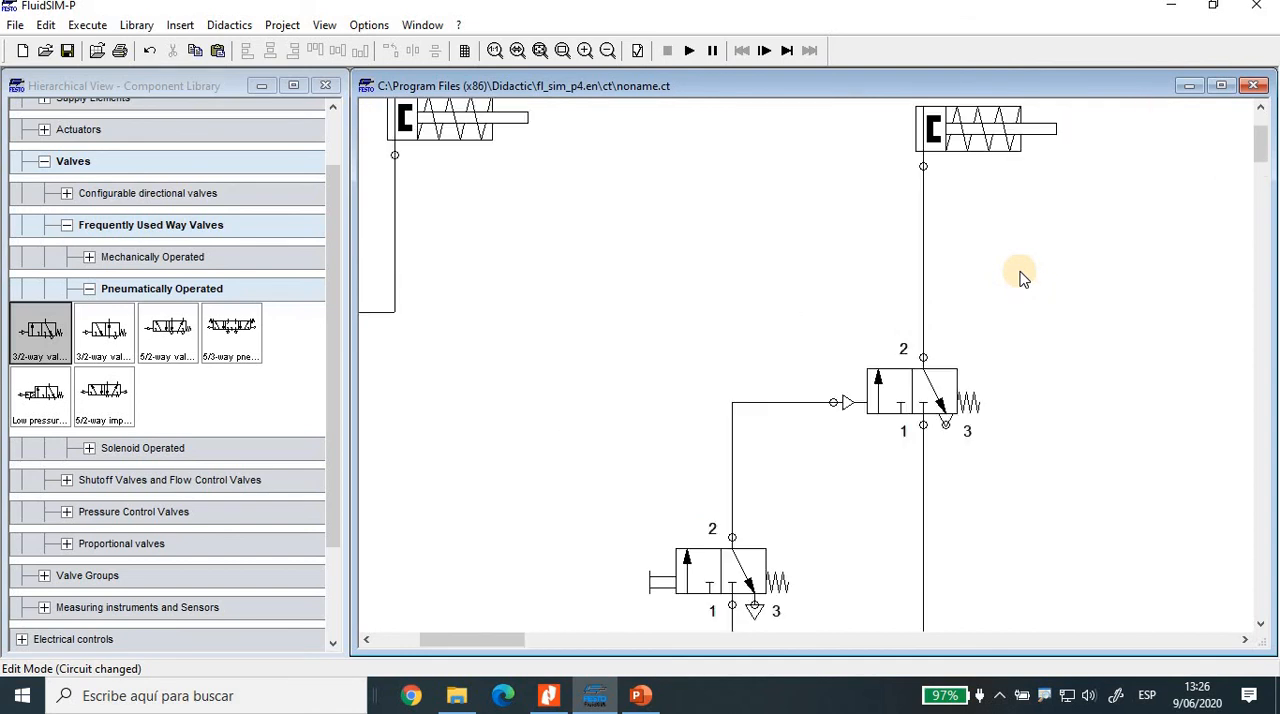
scroll(1000, 280, "down", 1)
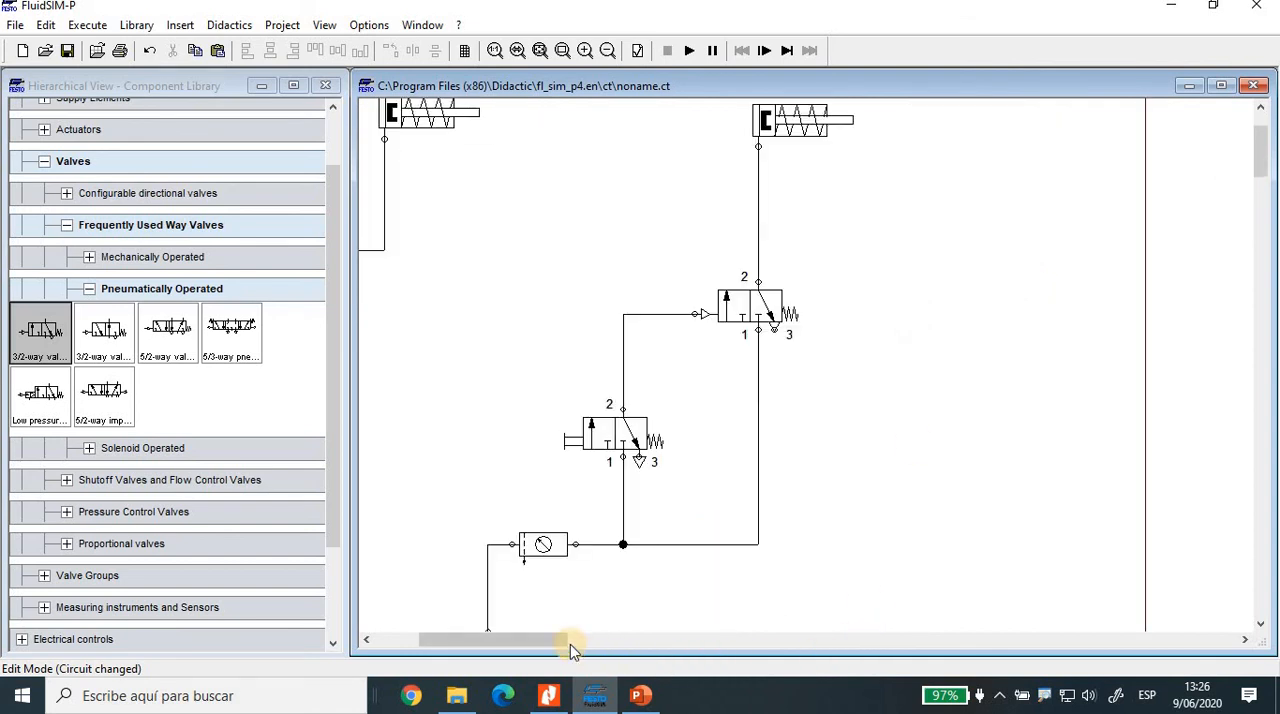
left_click_drag(538, 643, 514, 643)
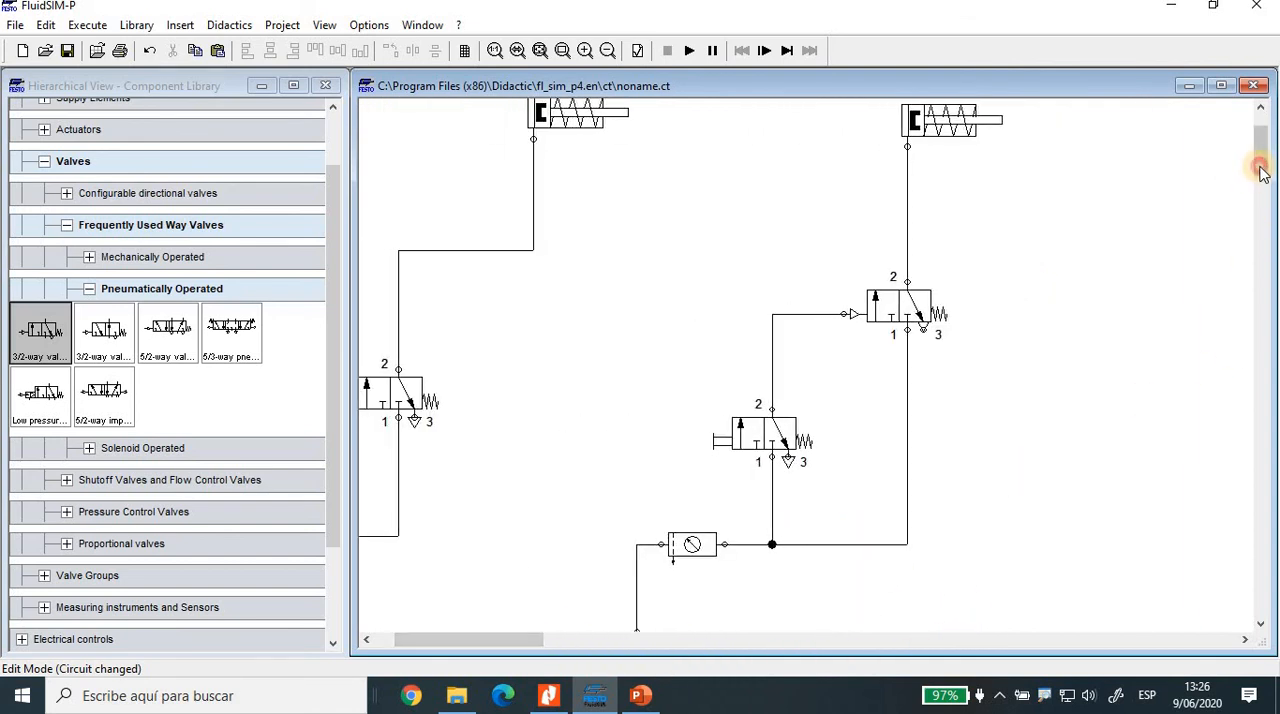
left_click_drag(1260, 163, 1260, 162)
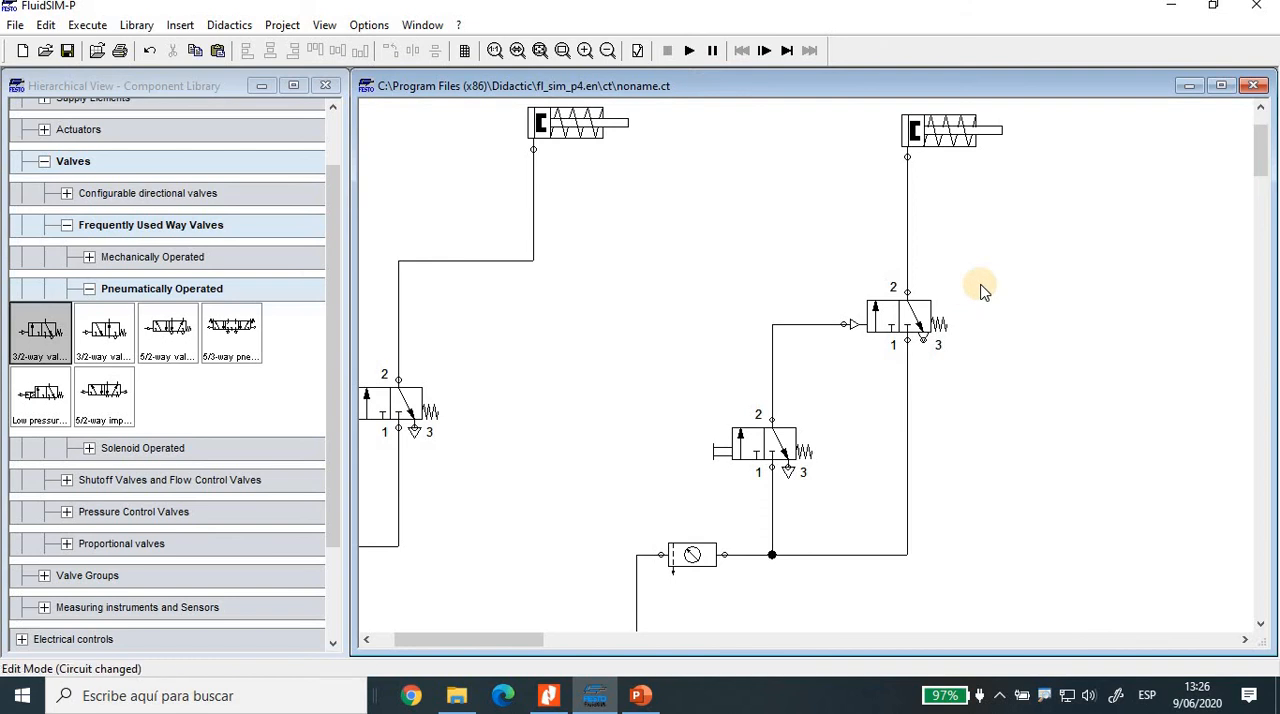
scroll(986, 293, "down", 1)
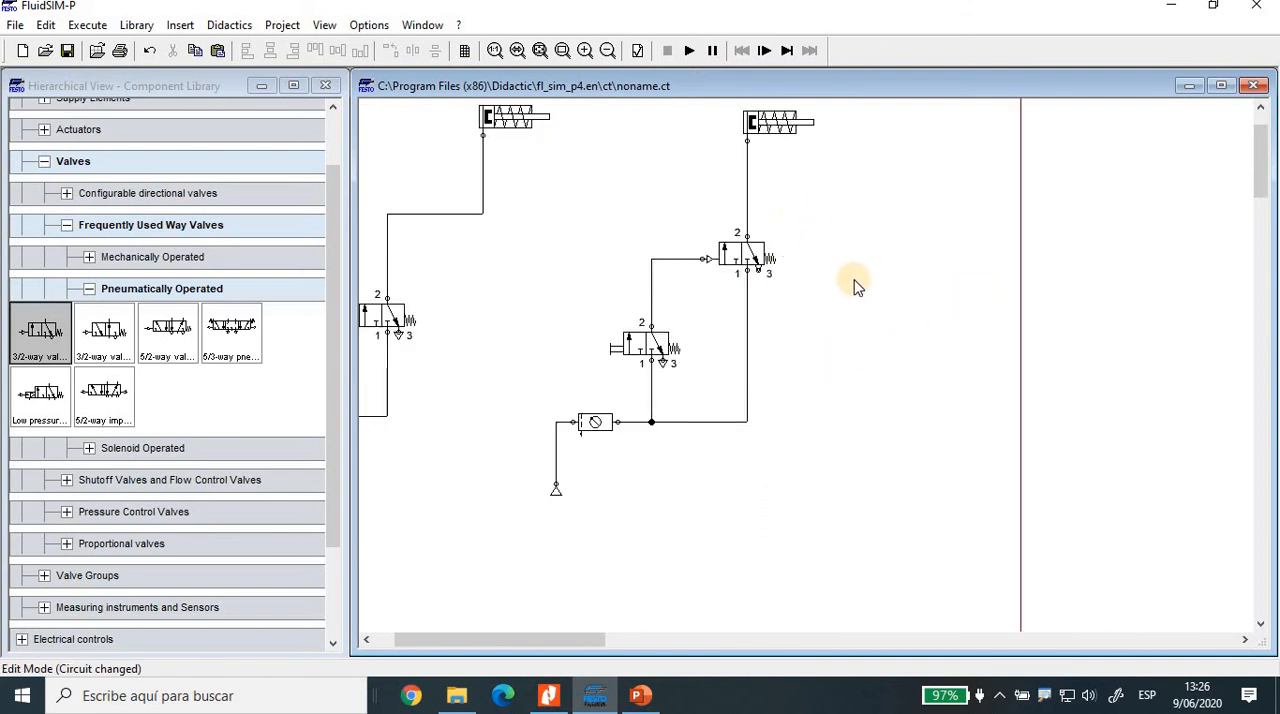
scroll(1020, 360, "up", 1)
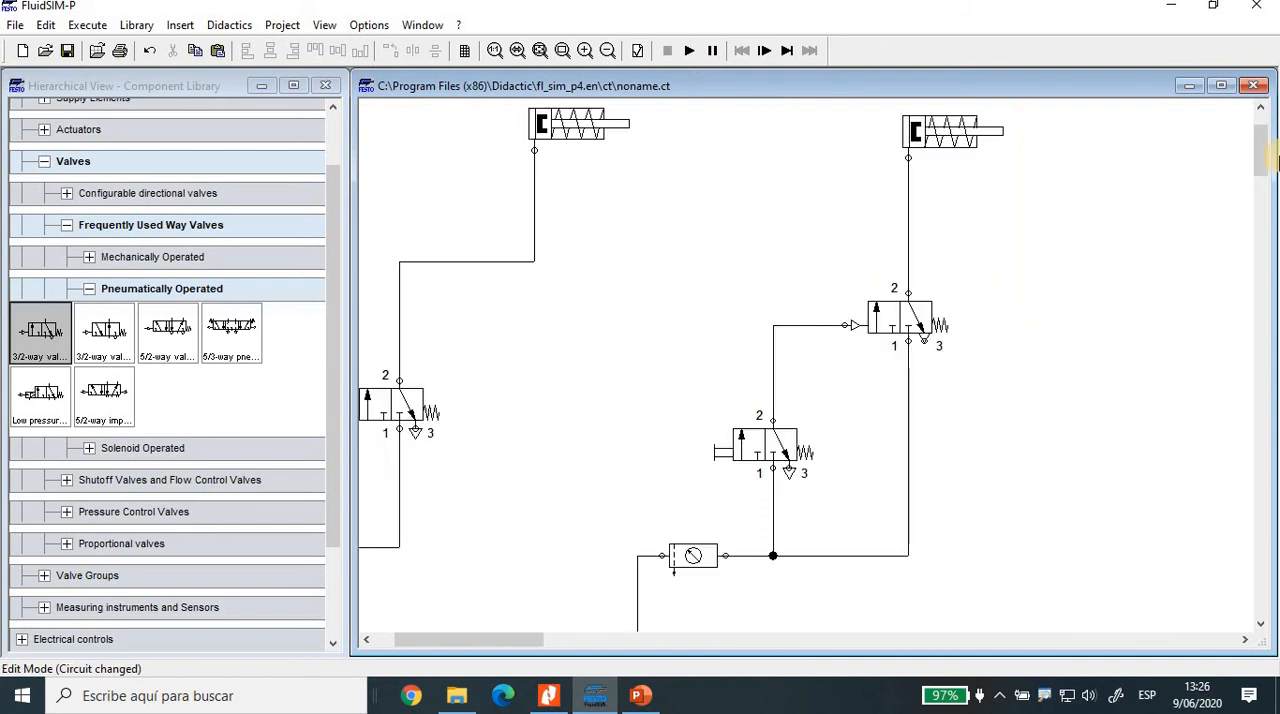
left_click_drag(1263, 160, 1262, 148)
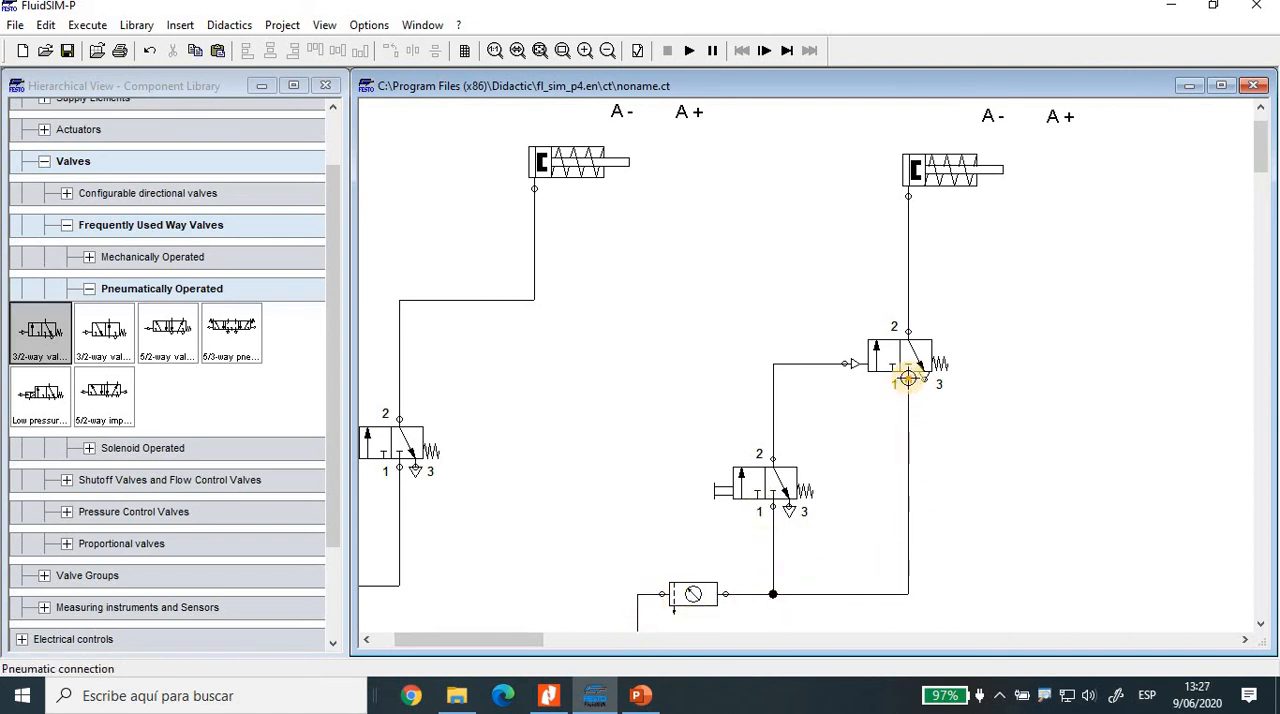
left_click_drag(908, 378, 912, 416)
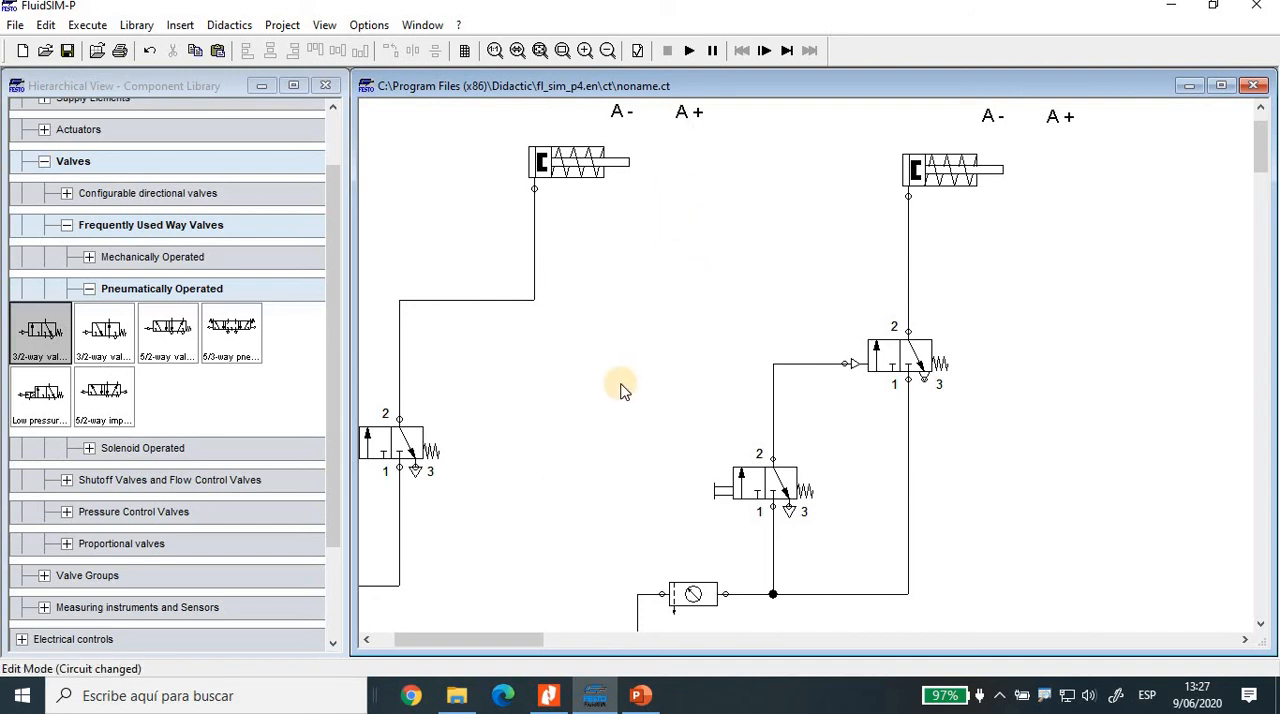
Step: Start the simulation and actuate the indirect circuit's pushbutton valve several times to extend and retract the cylinder
left_click(689, 52)
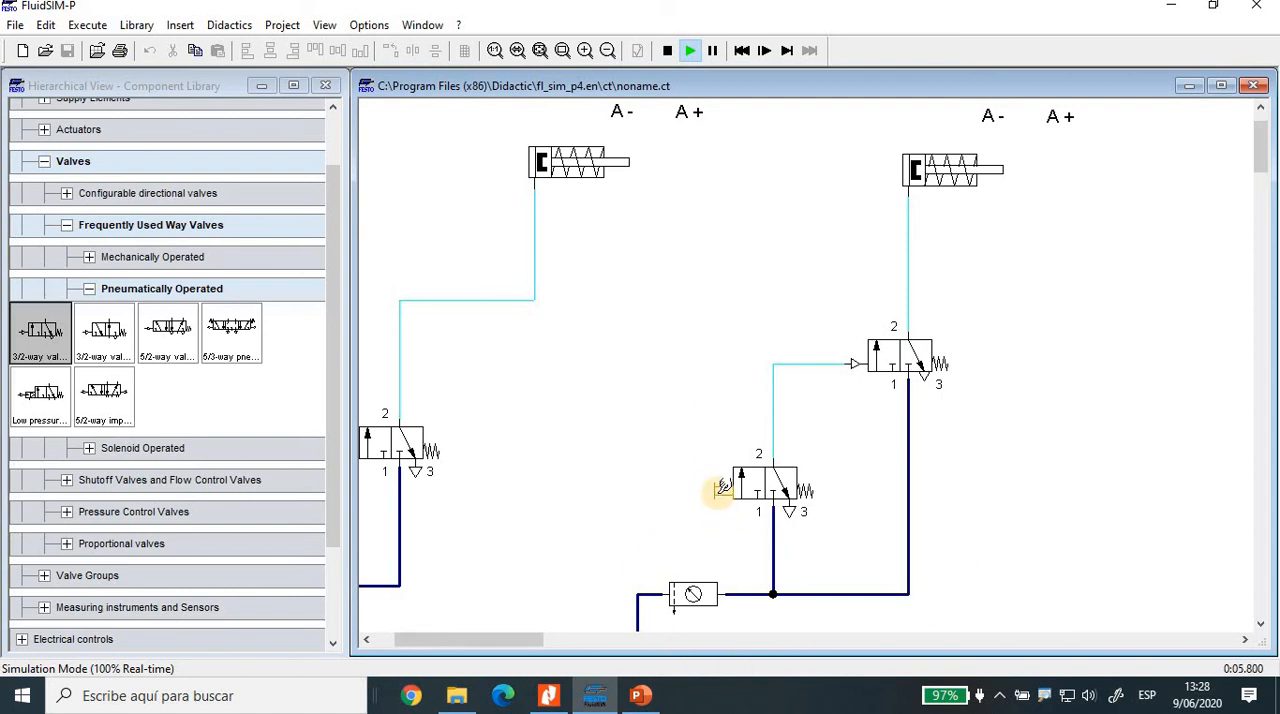
left_click(719, 489)
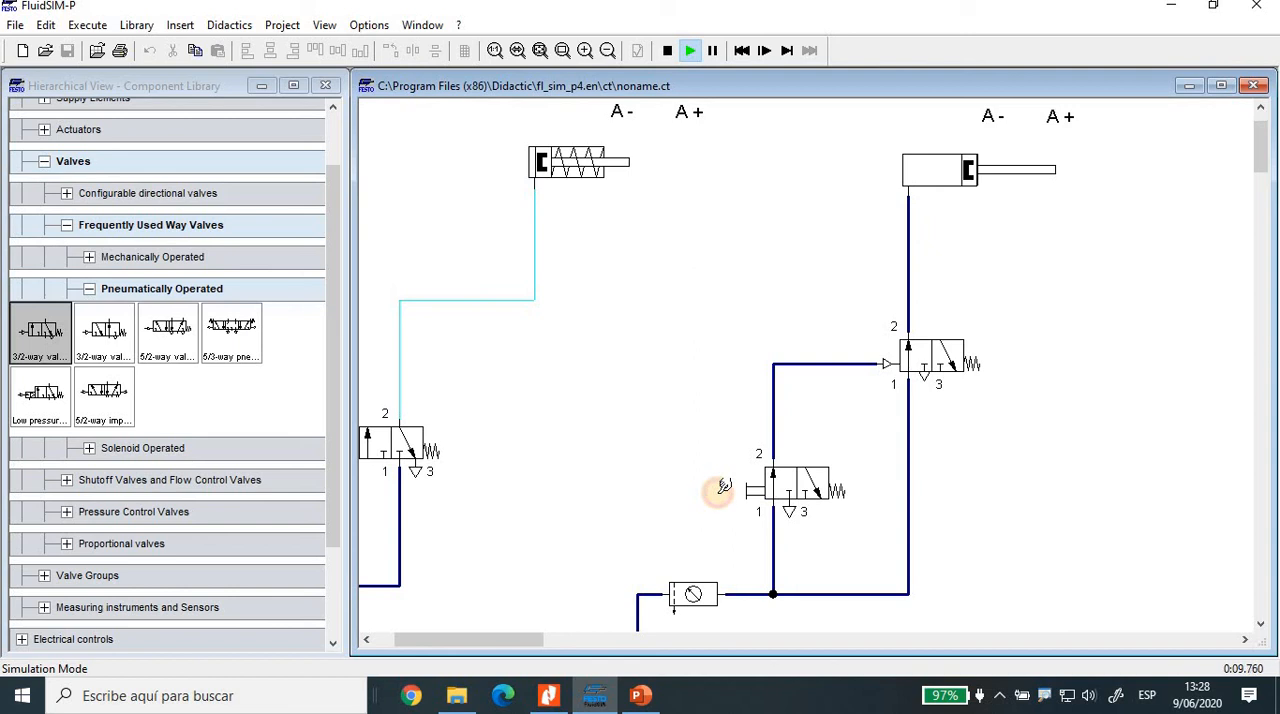
left_click(721, 489)
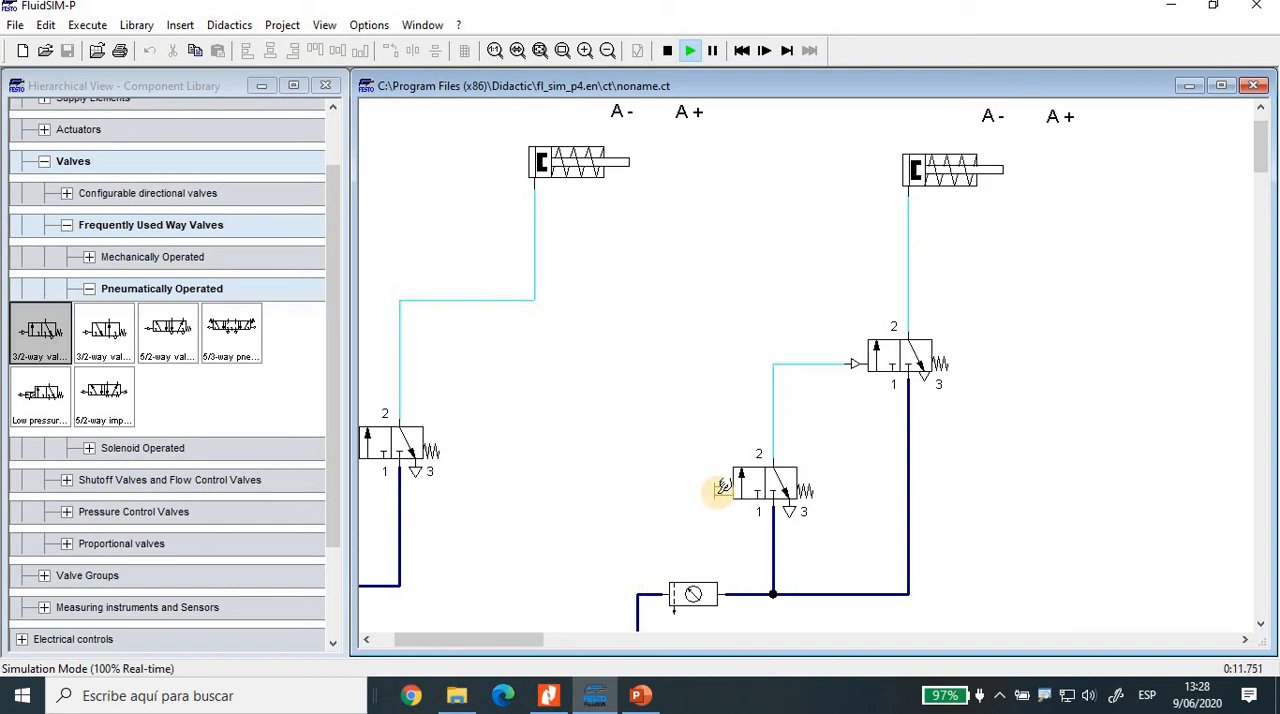
left_click(720, 489)
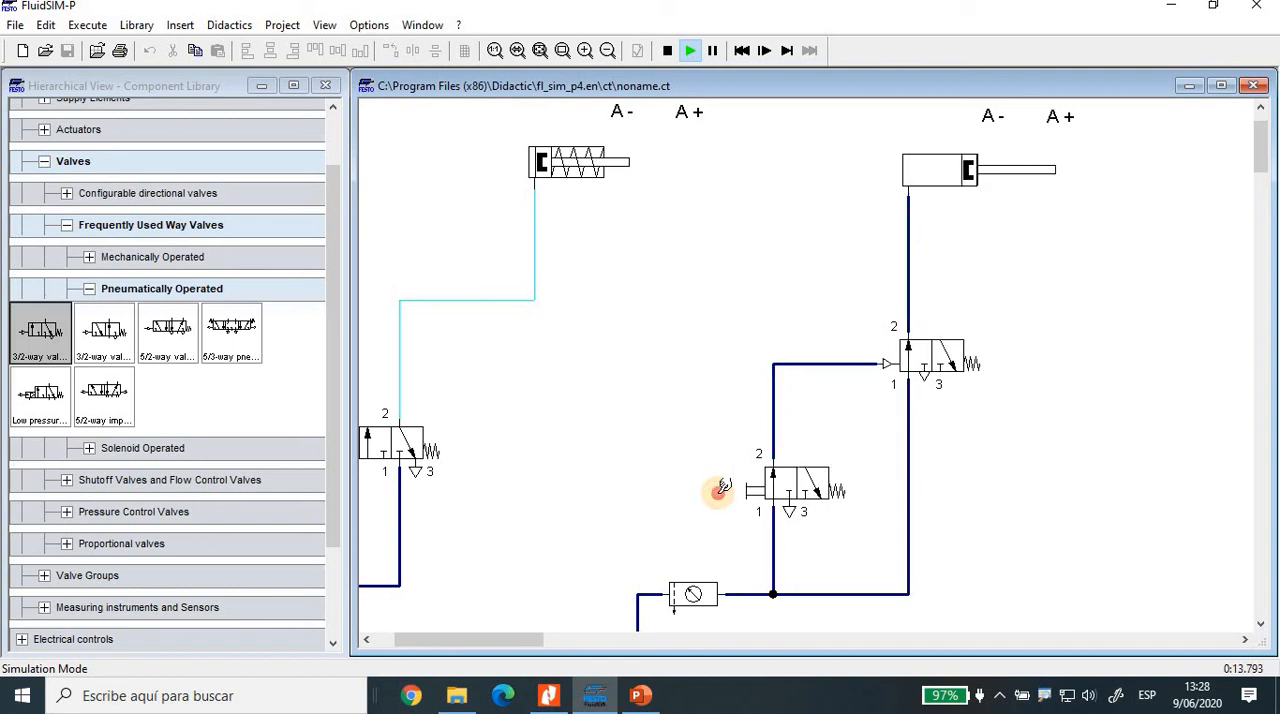
left_click(720, 489)
left_click(720, 489)
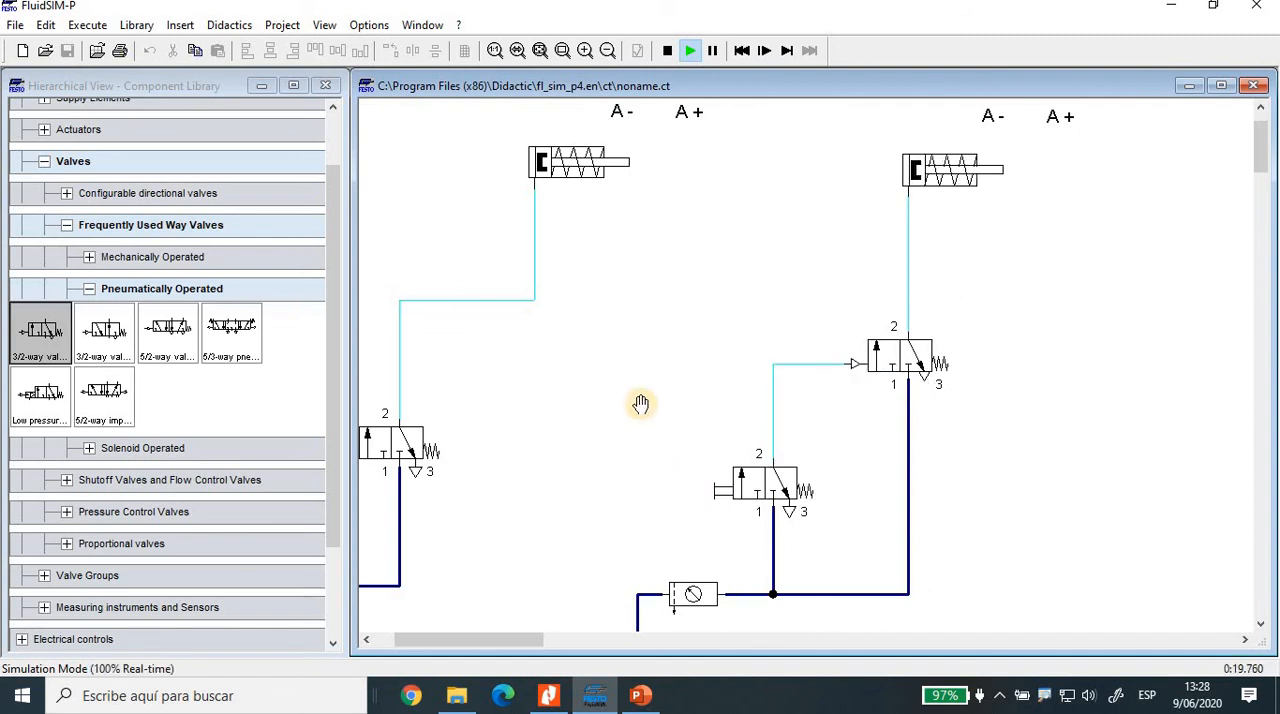
Step: Actuate the pneumatically operated valve and the pushbutton valve separately to compare their effect on the cylinder, and stop the simulation
left_click_drag(522, 640, 502, 641)
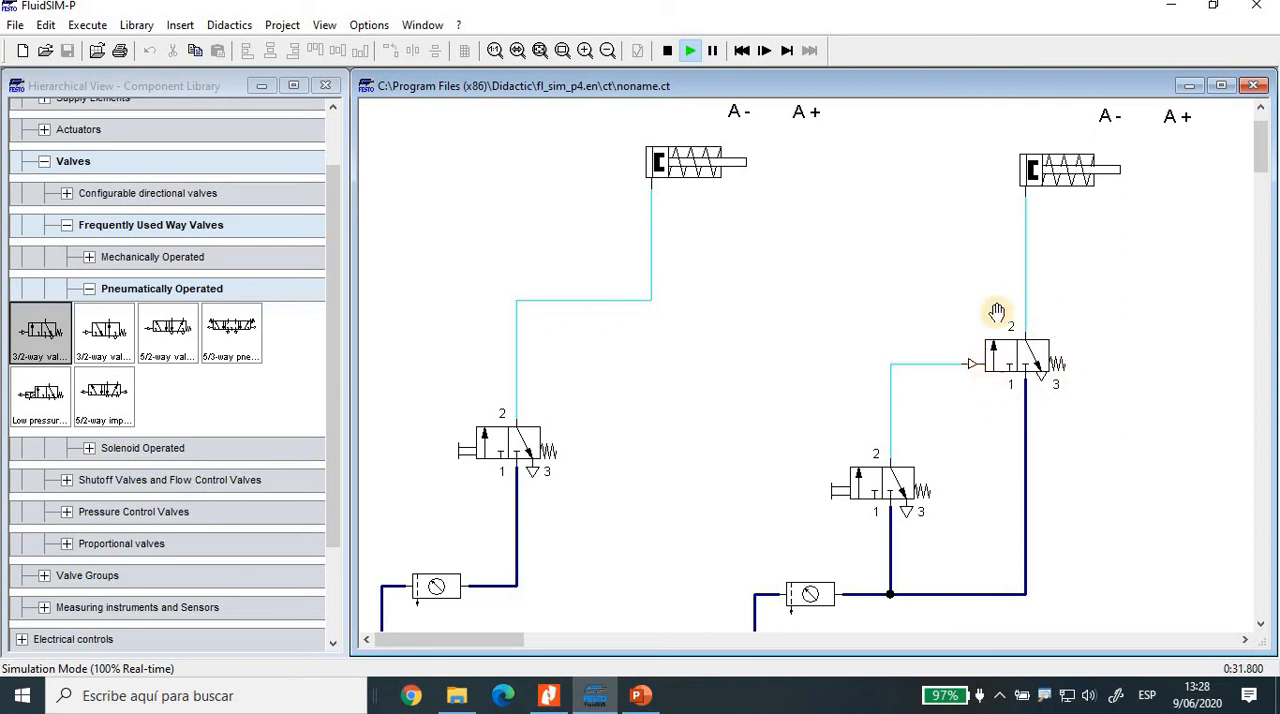
left_click(970, 364)
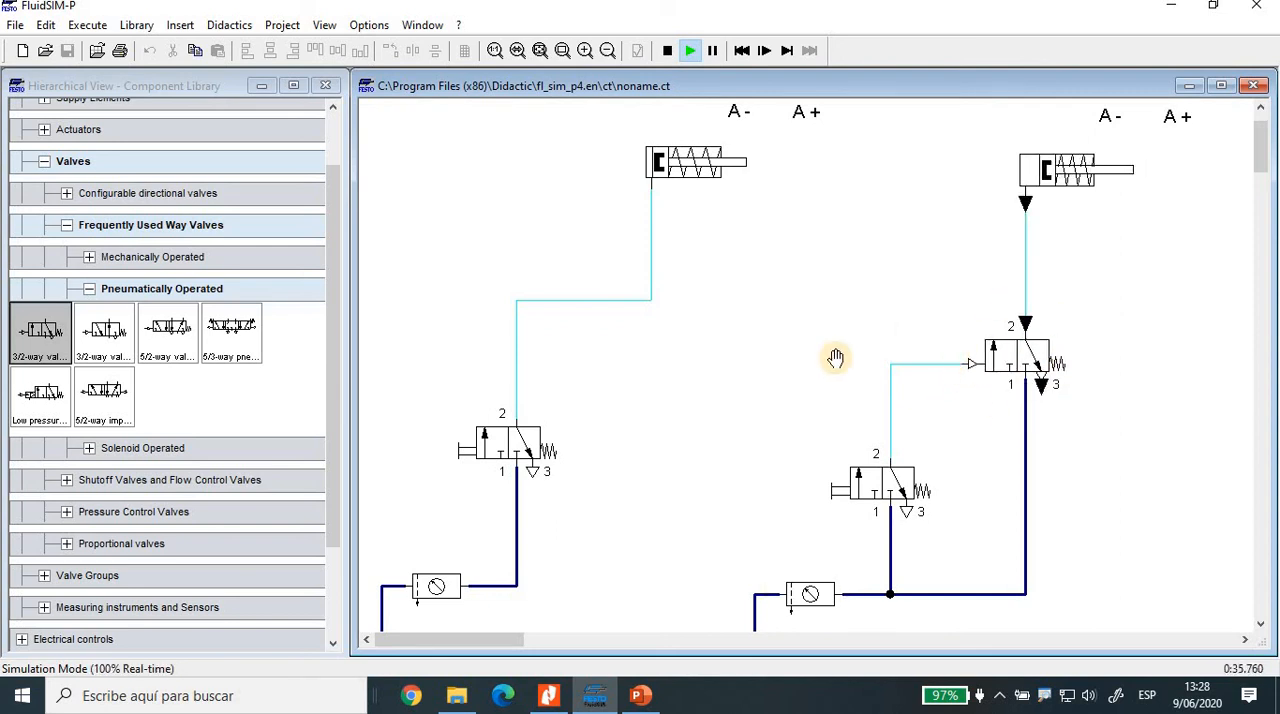
left_click(838, 481)
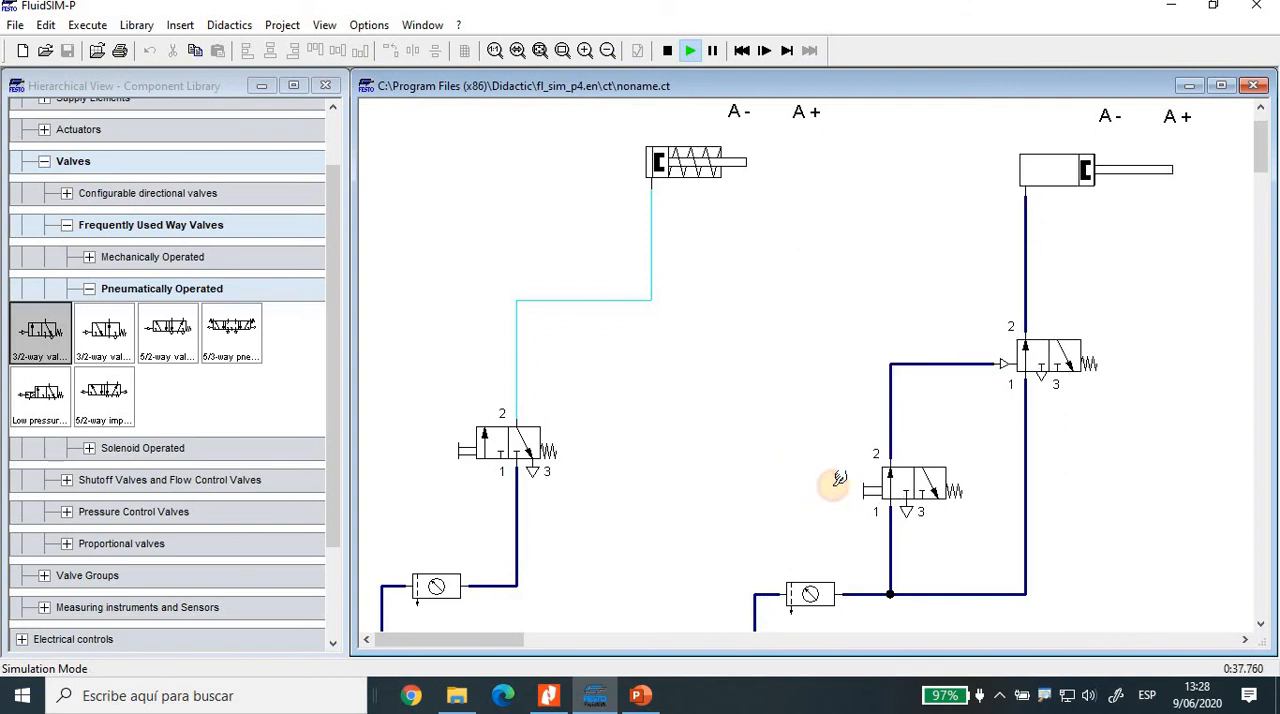
left_click(833, 486)
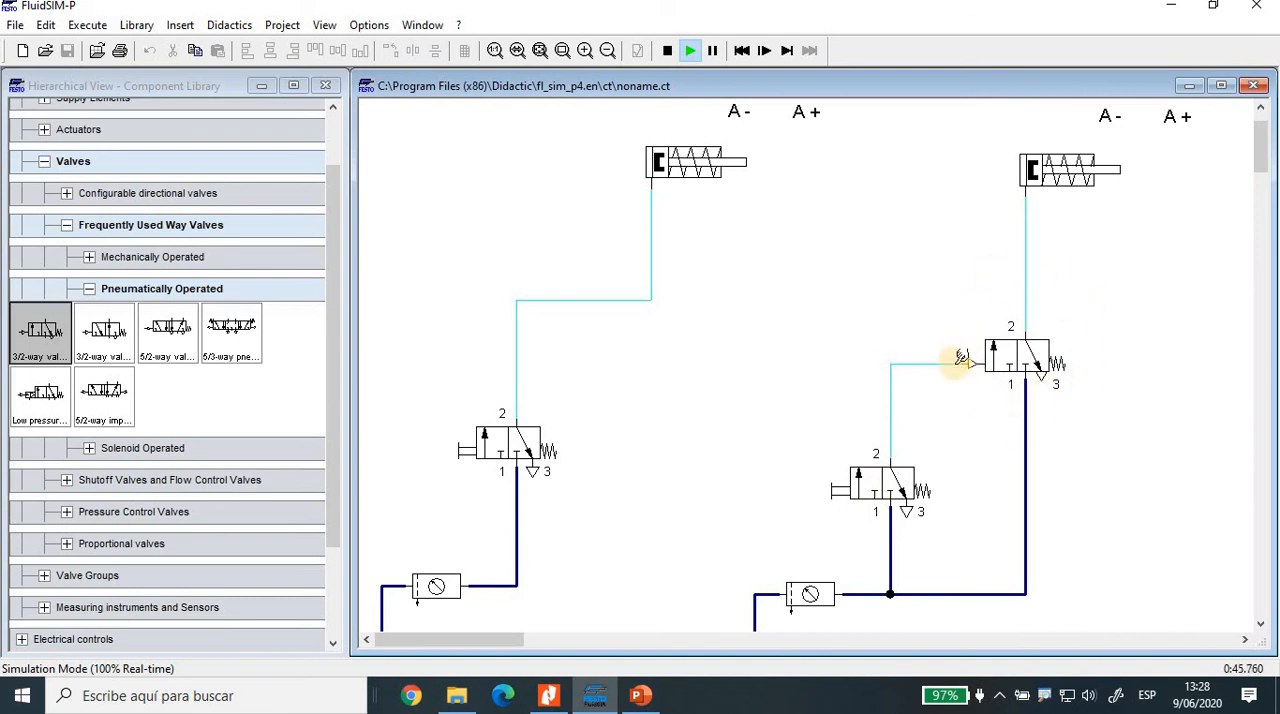
left_click(958, 360)
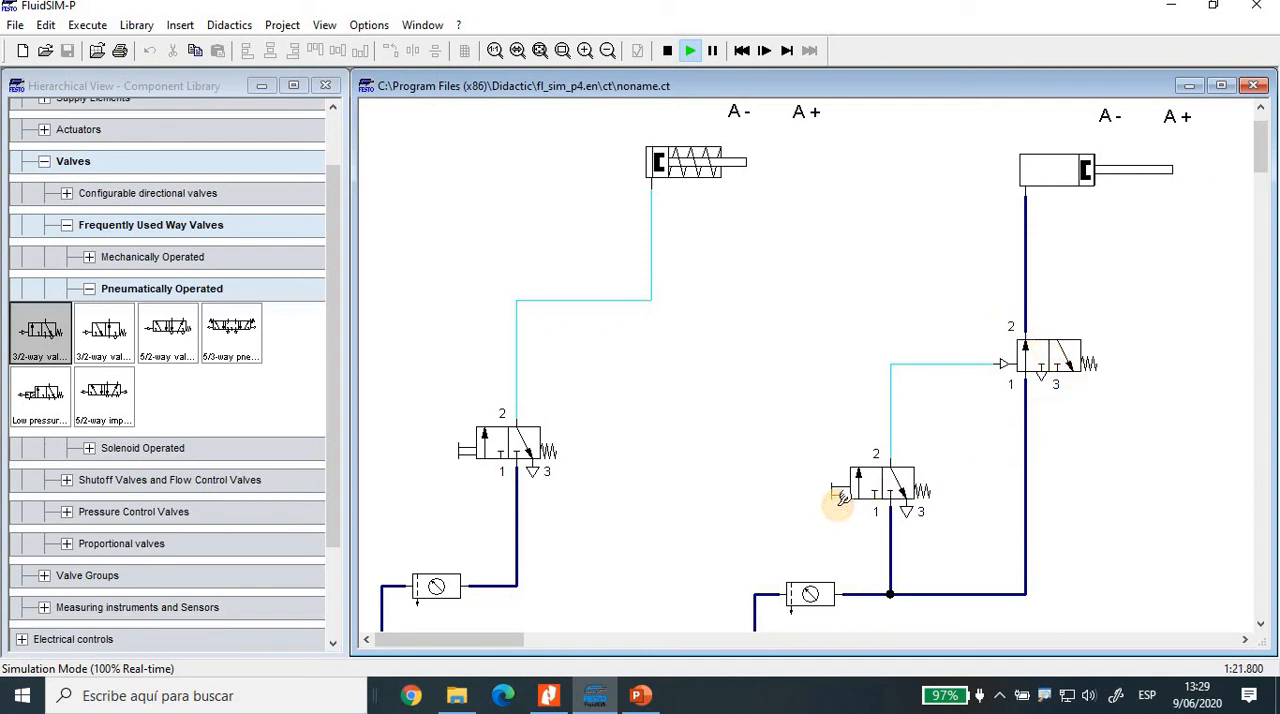
left_click(1028, 330)
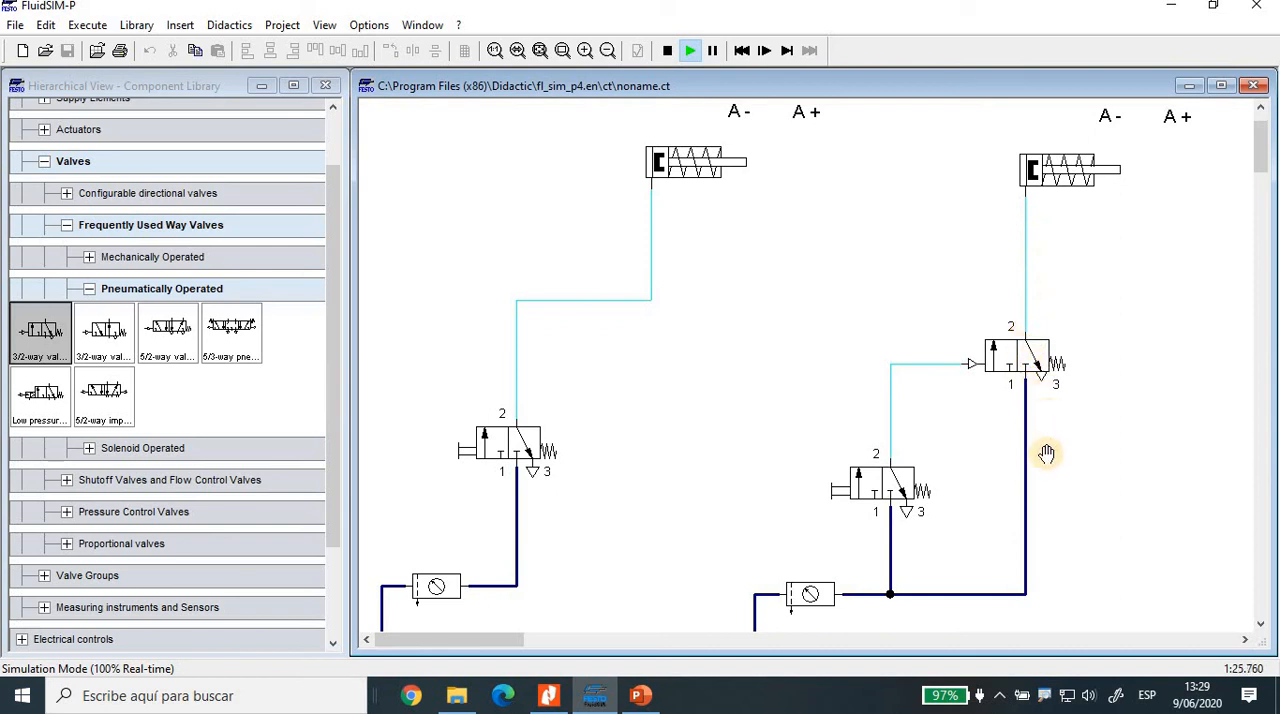
left_click(1050, 150)
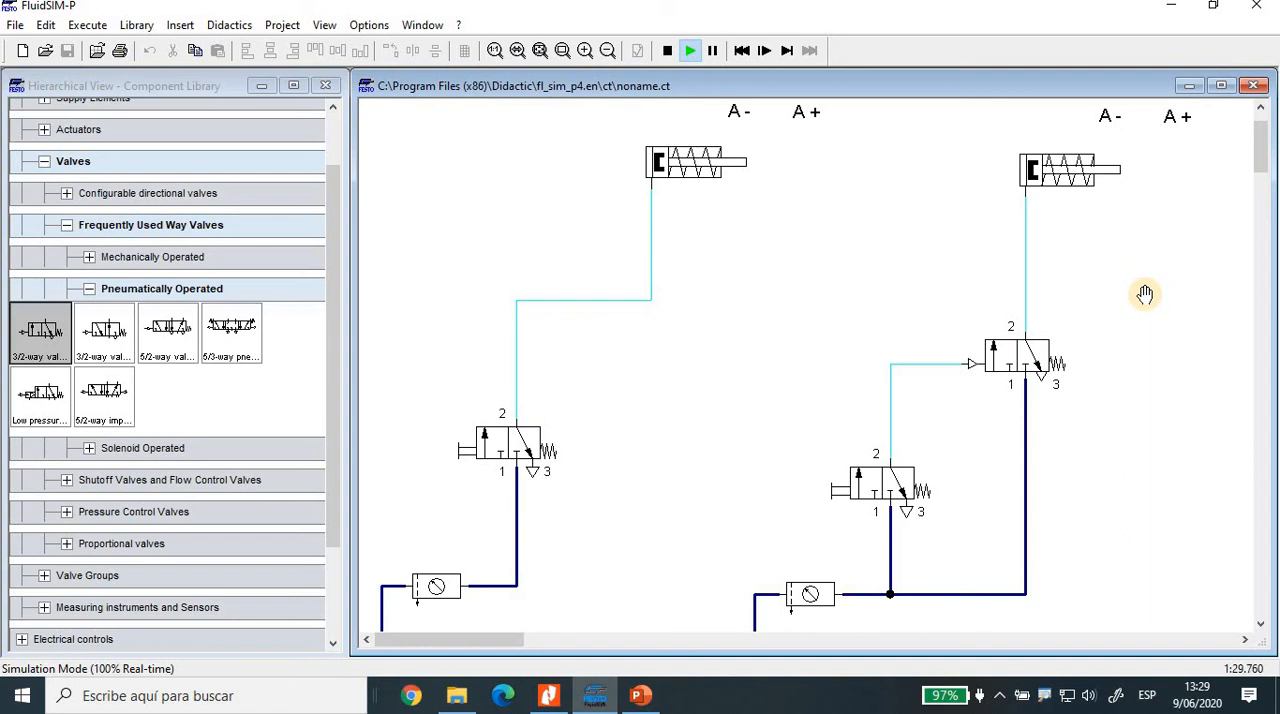
left_click(1046, 370)
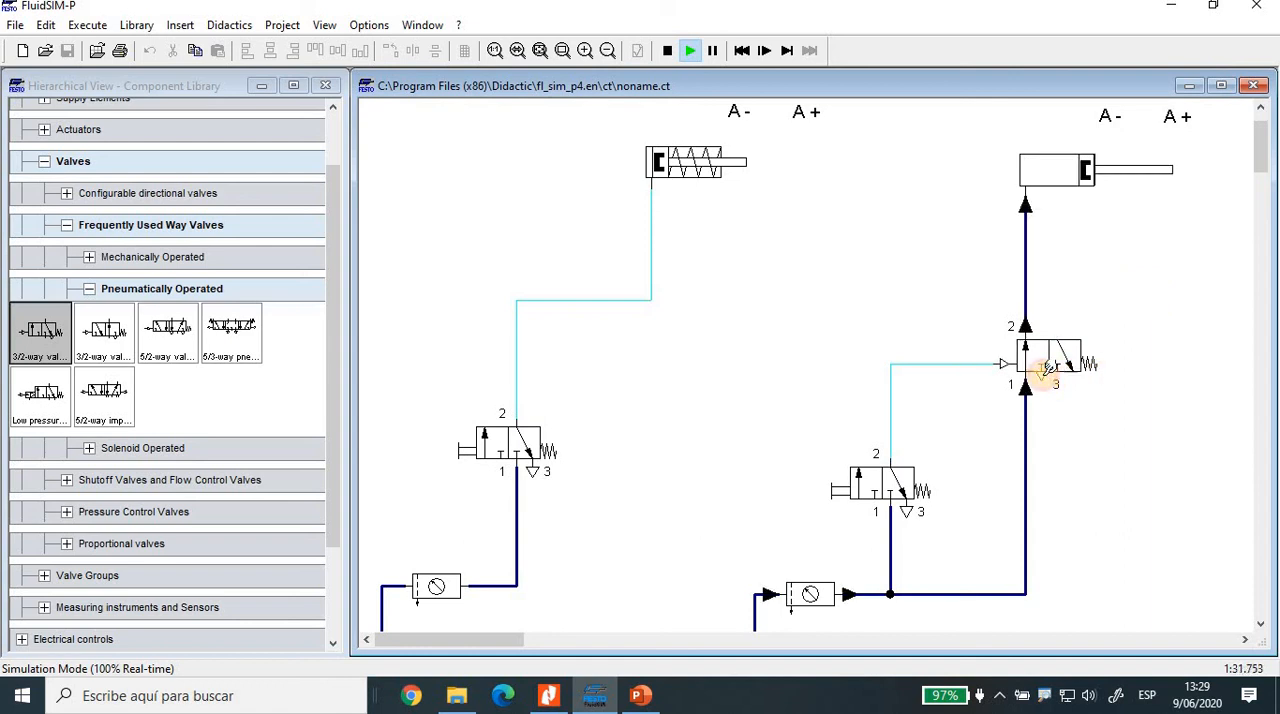
left_click(667, 50)
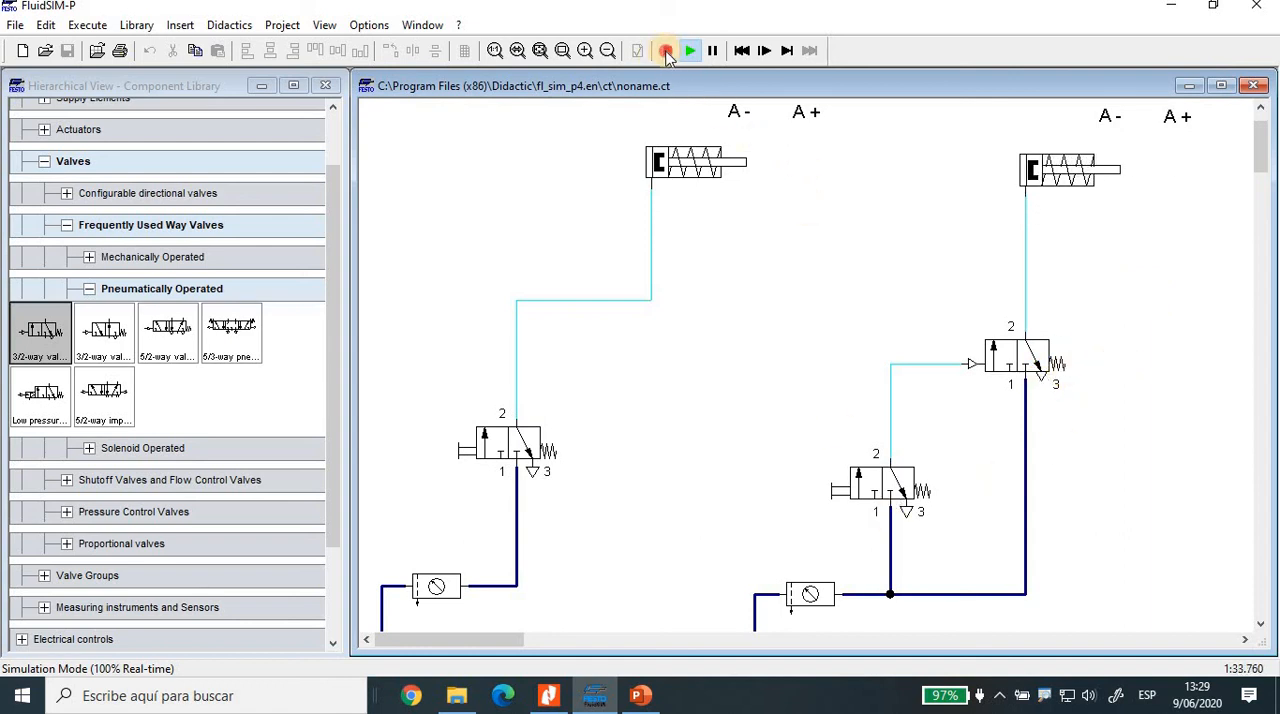
Step: Set the terminator of port 3 on the pneumatically operated 3/2-way valve to the silencer symbol
double_click(1040, 383)
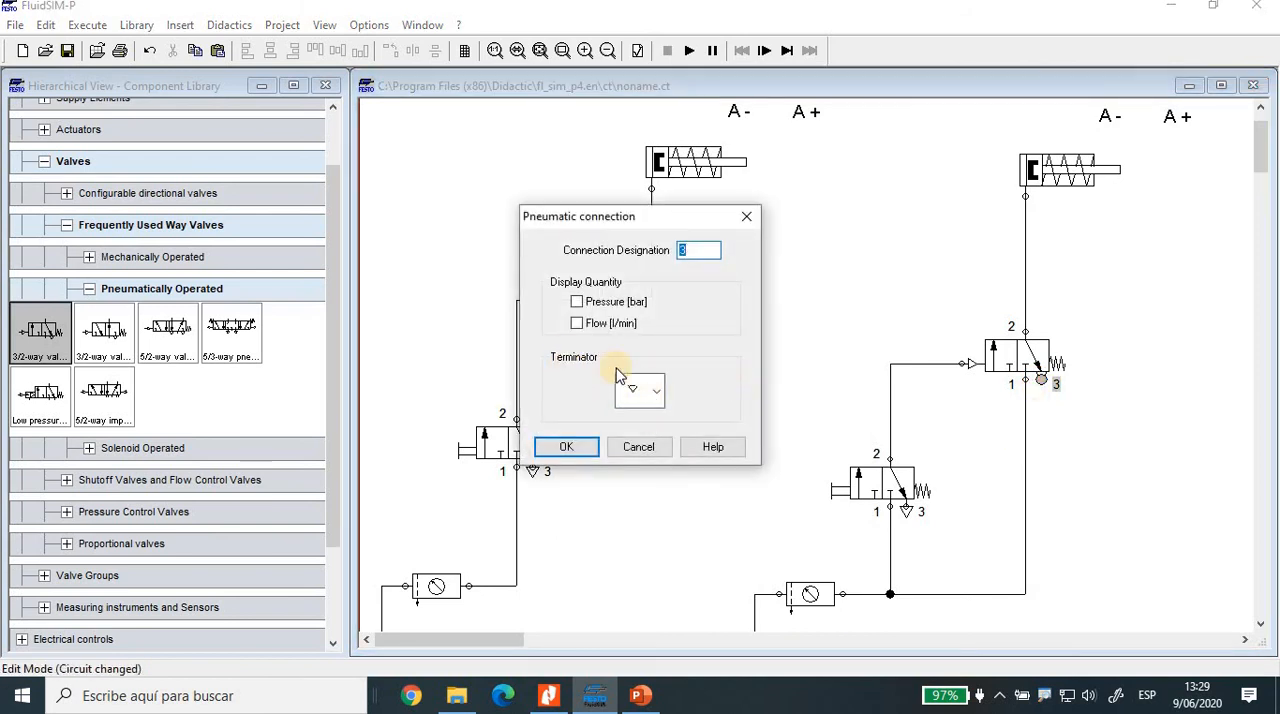
left_click(657, 397)
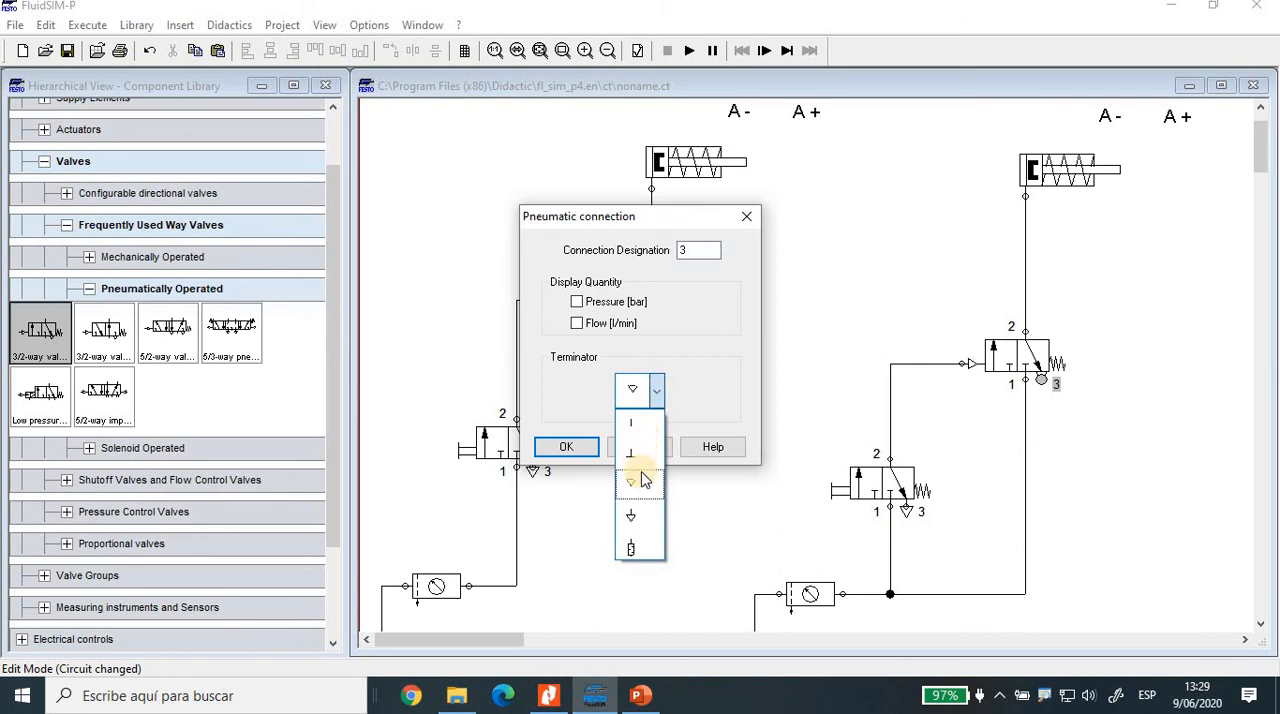
left_click(630, 548)
key("Return")
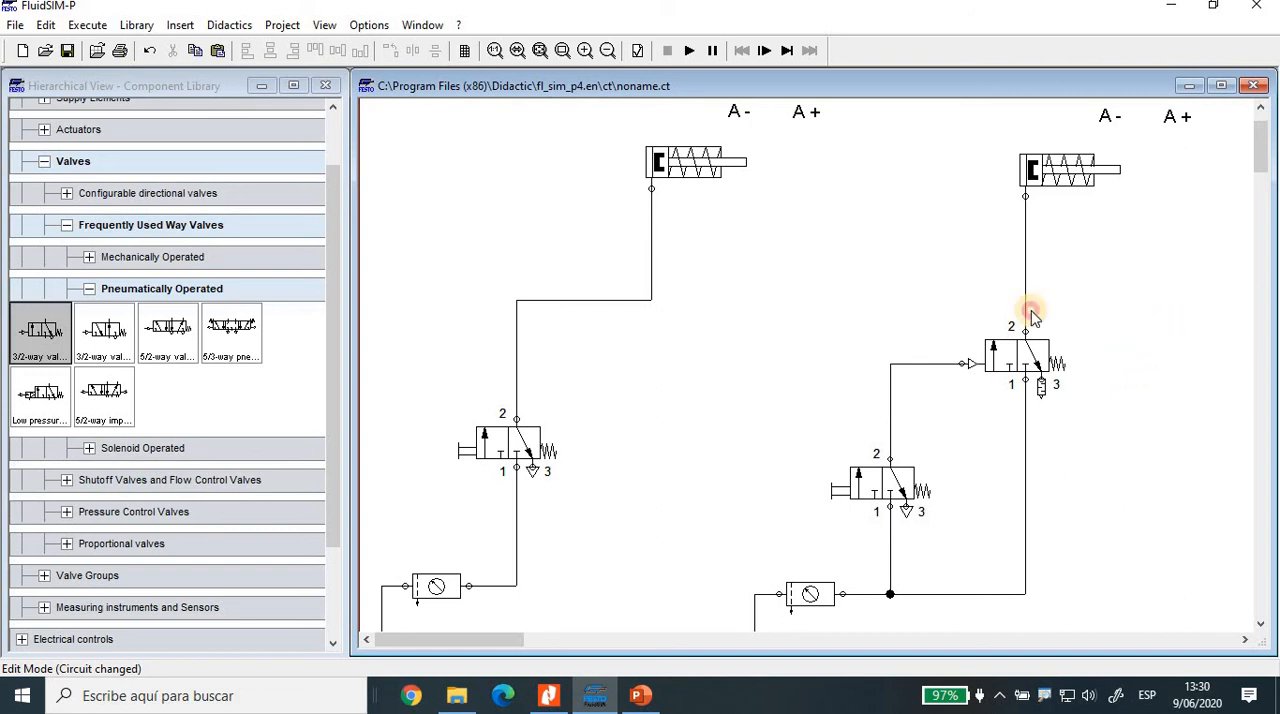
Step: Run the simulation and actuate the pushbuttons of the direct and indirect circuits to compare both cylinders
left_click(689, 50)
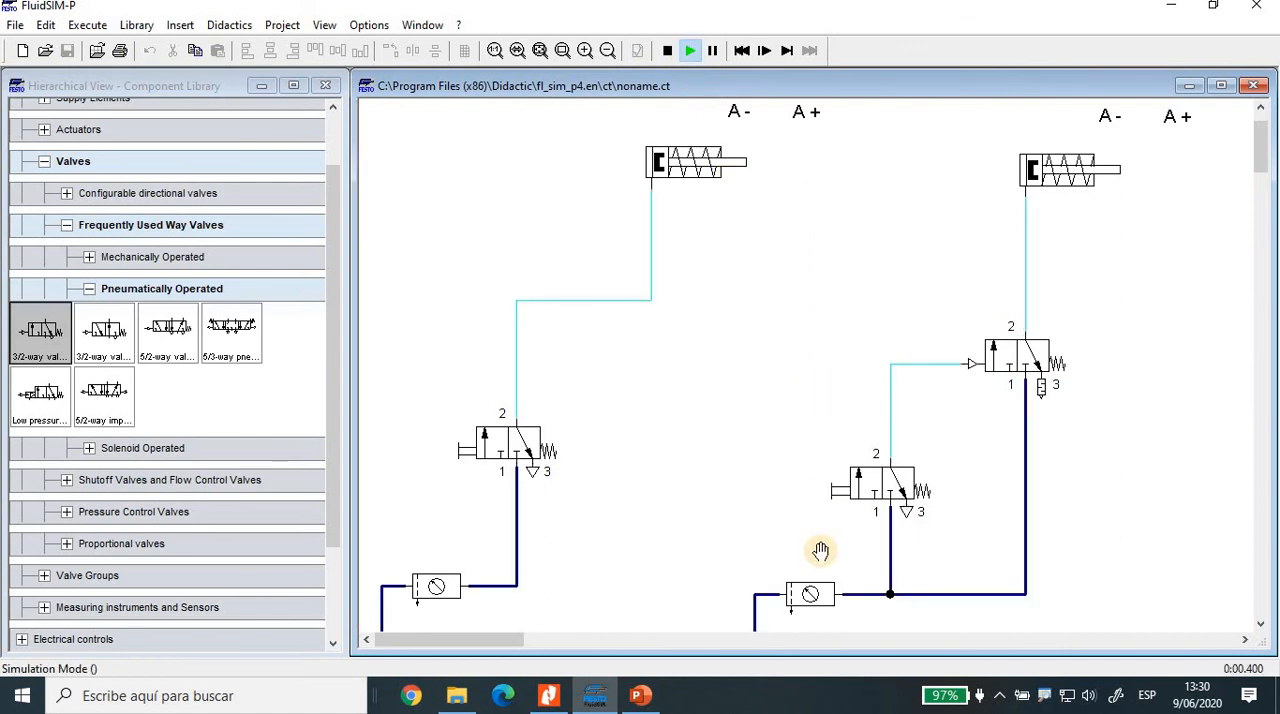
left_click(840, 484)
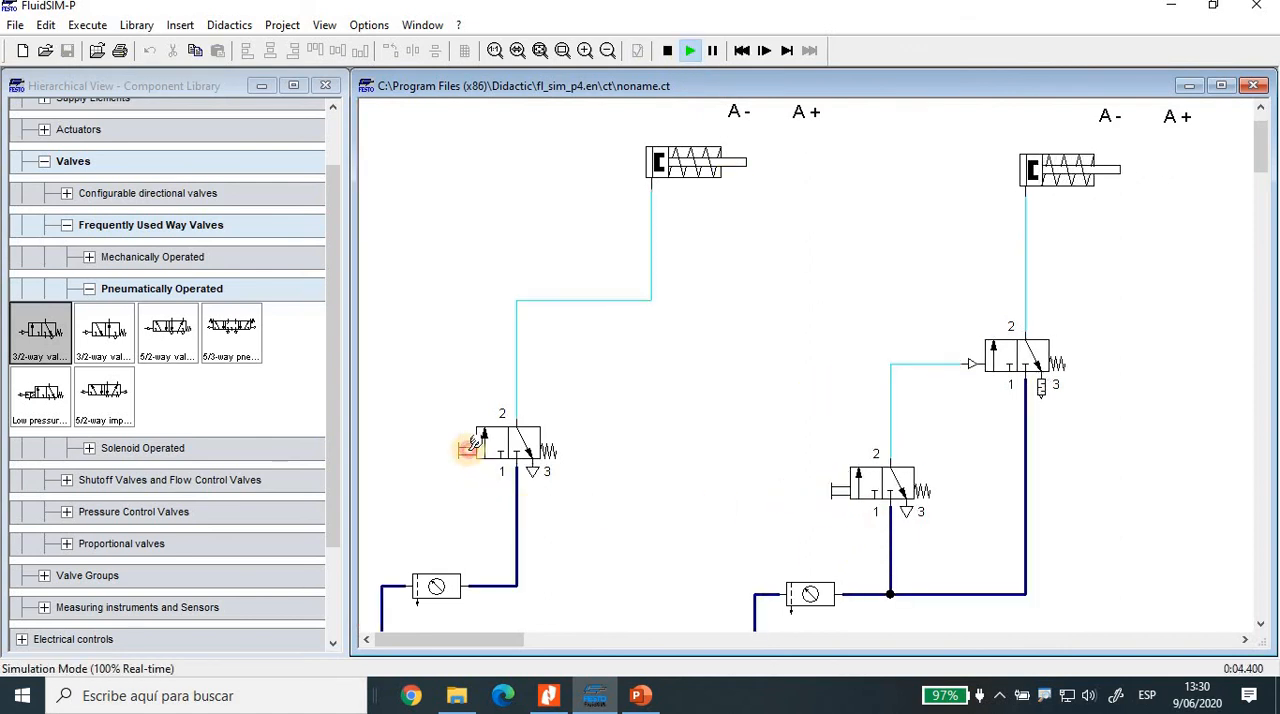
left_click(468, 447)
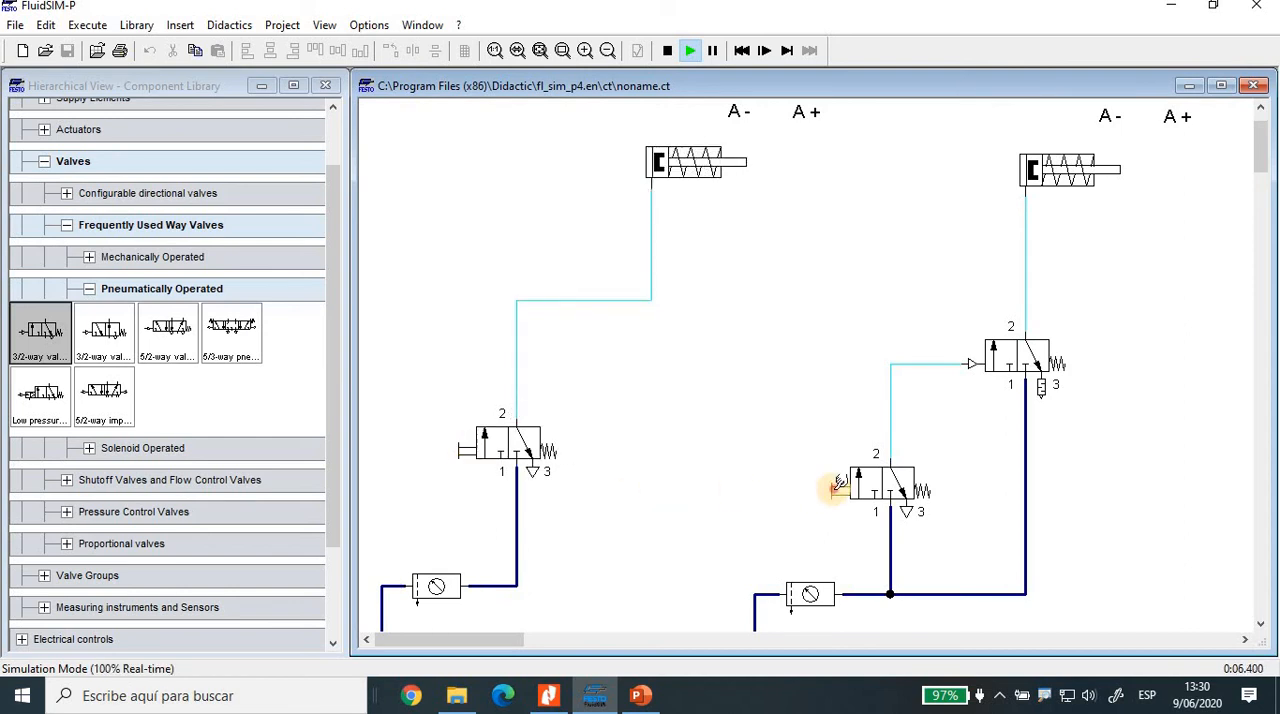
left_click(837, 486)
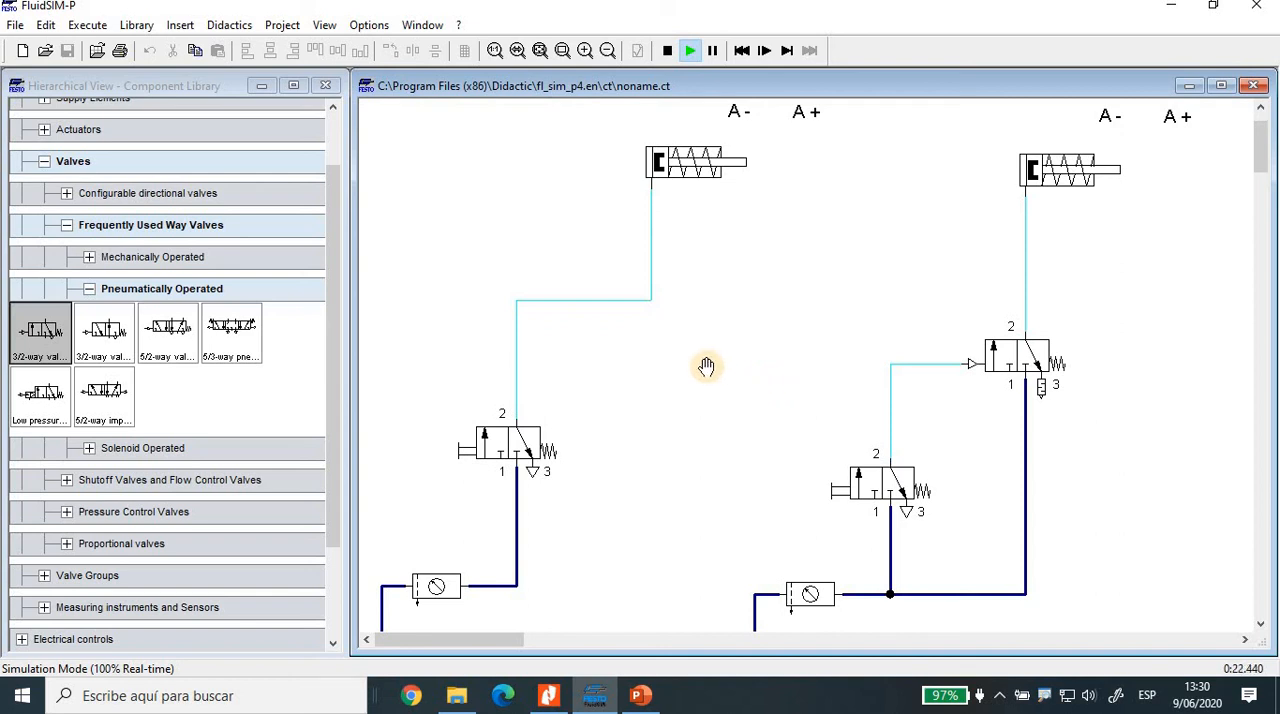
scroll(706, 366, "down", 2)
scroll(469, 508, "up", 1)
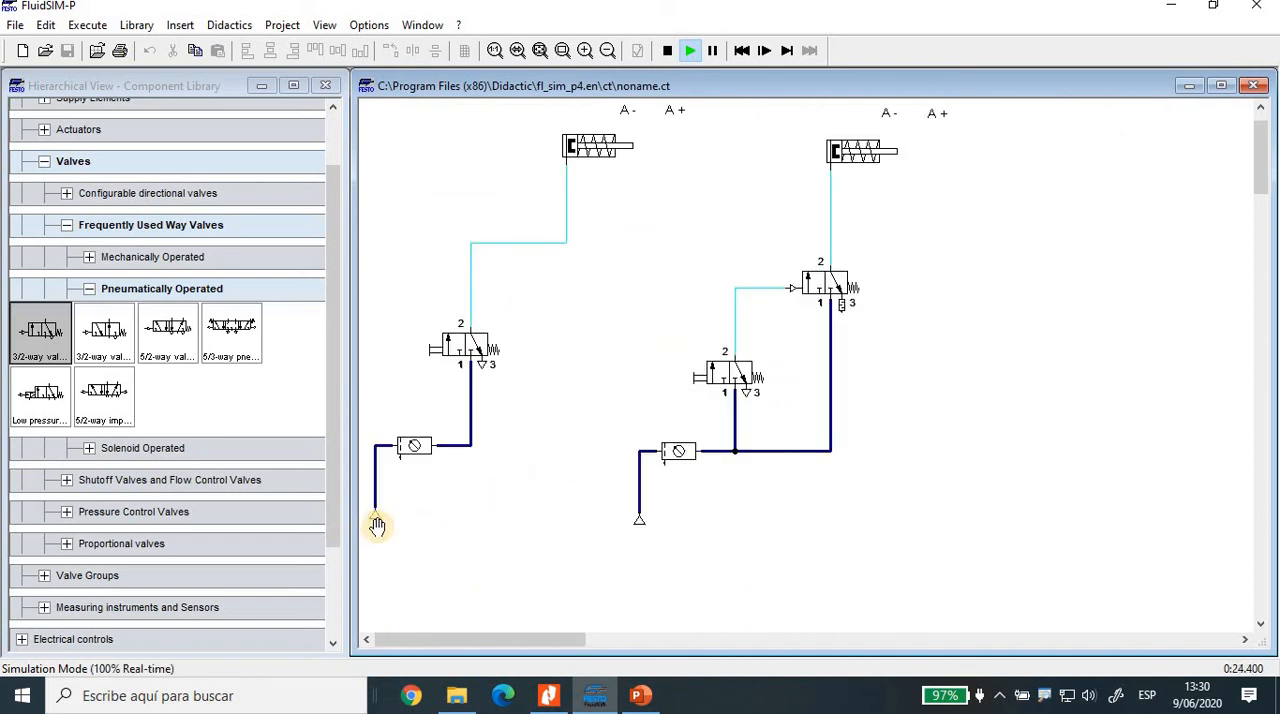